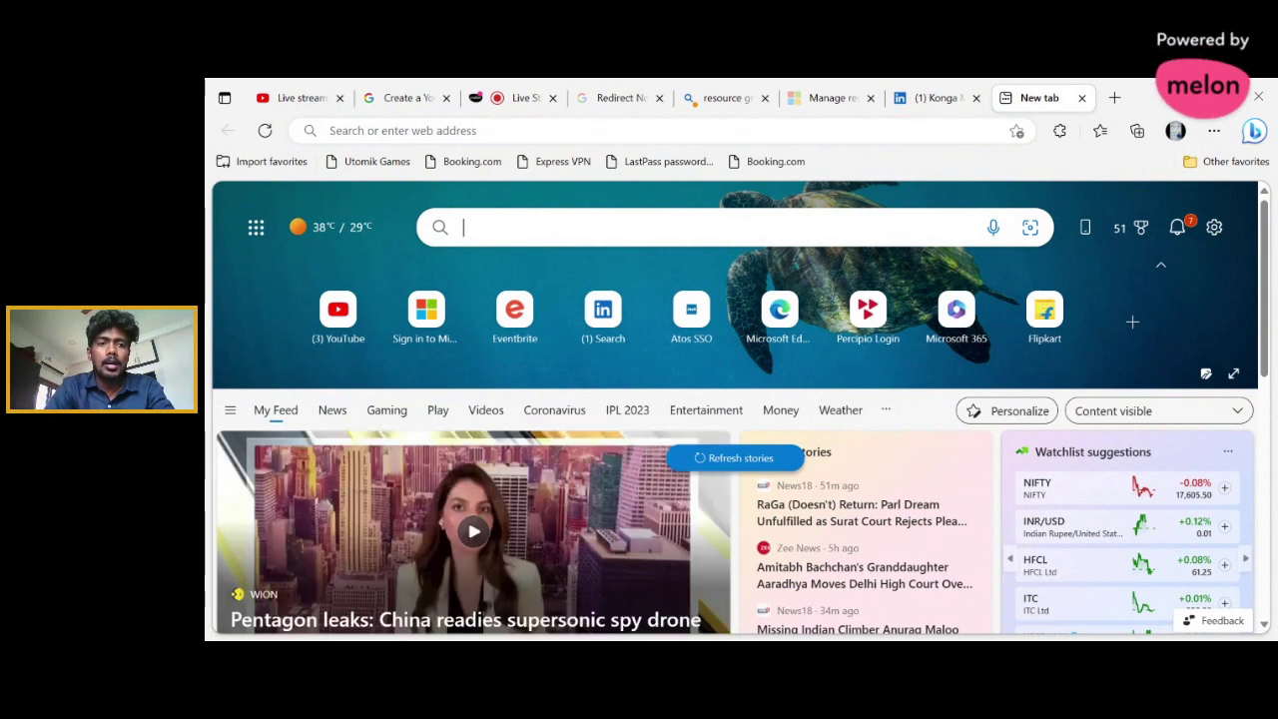
text(www.po)
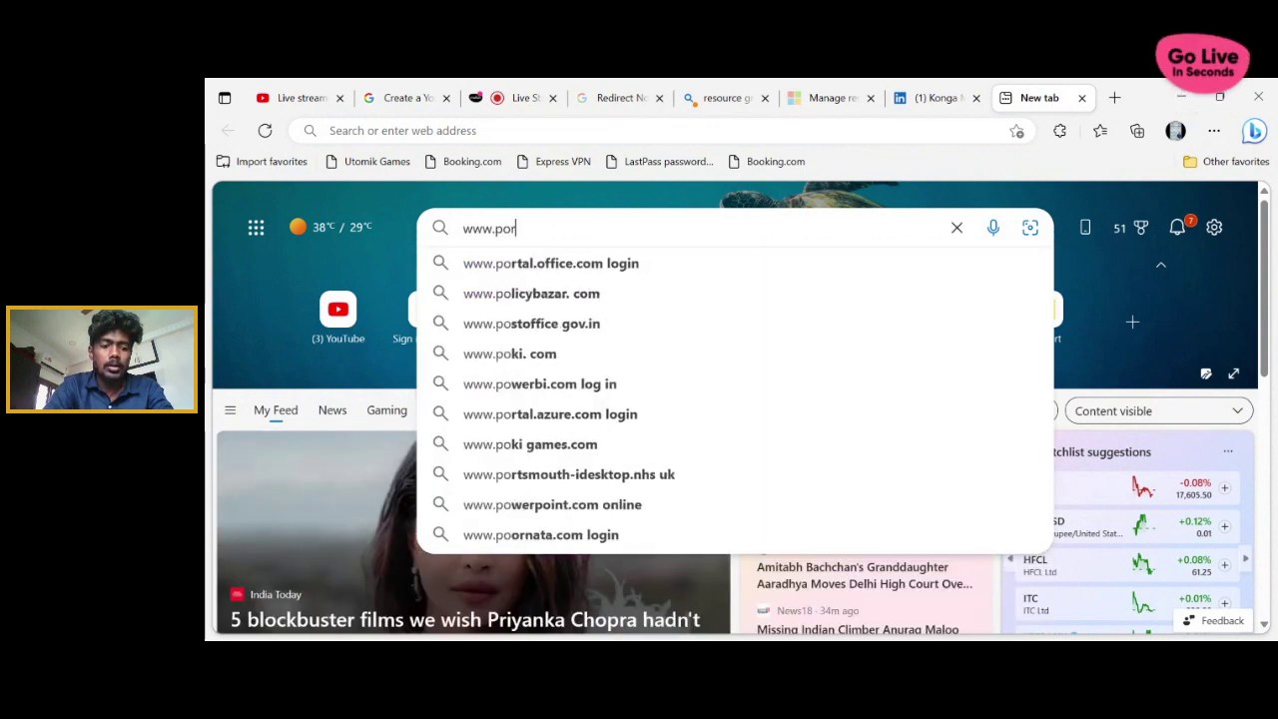
text(rt)
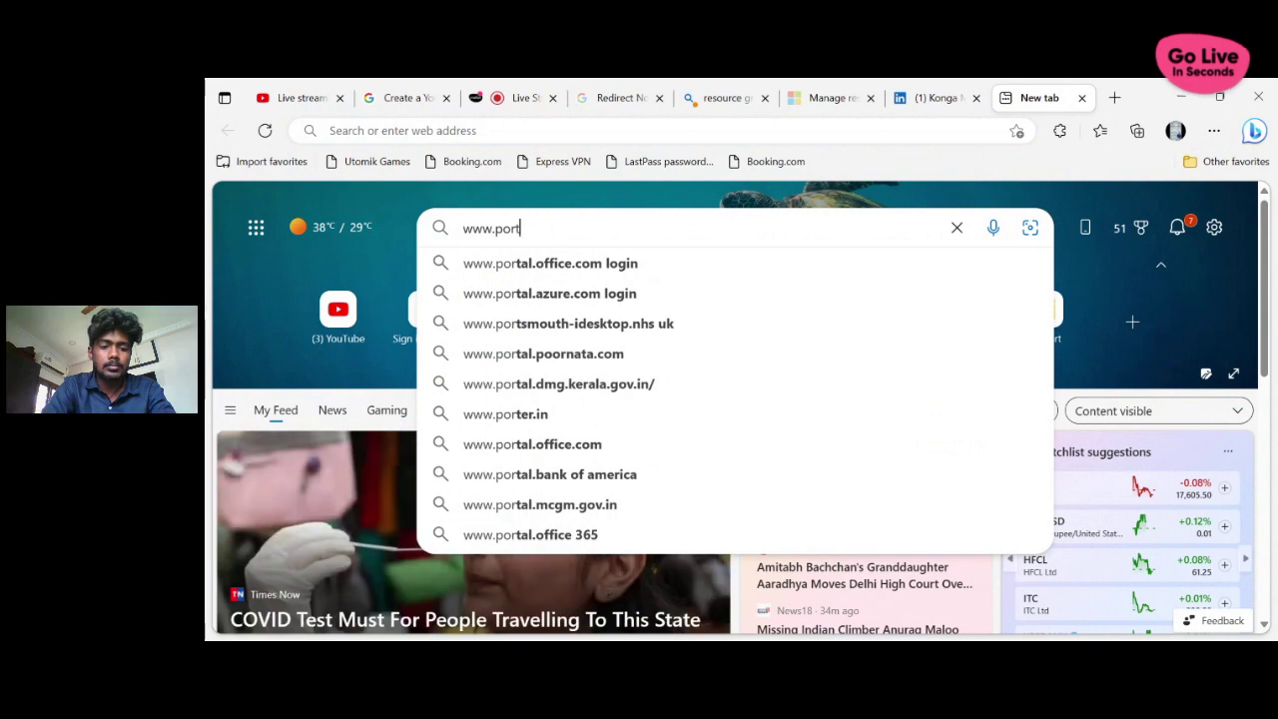
text(al.azure)
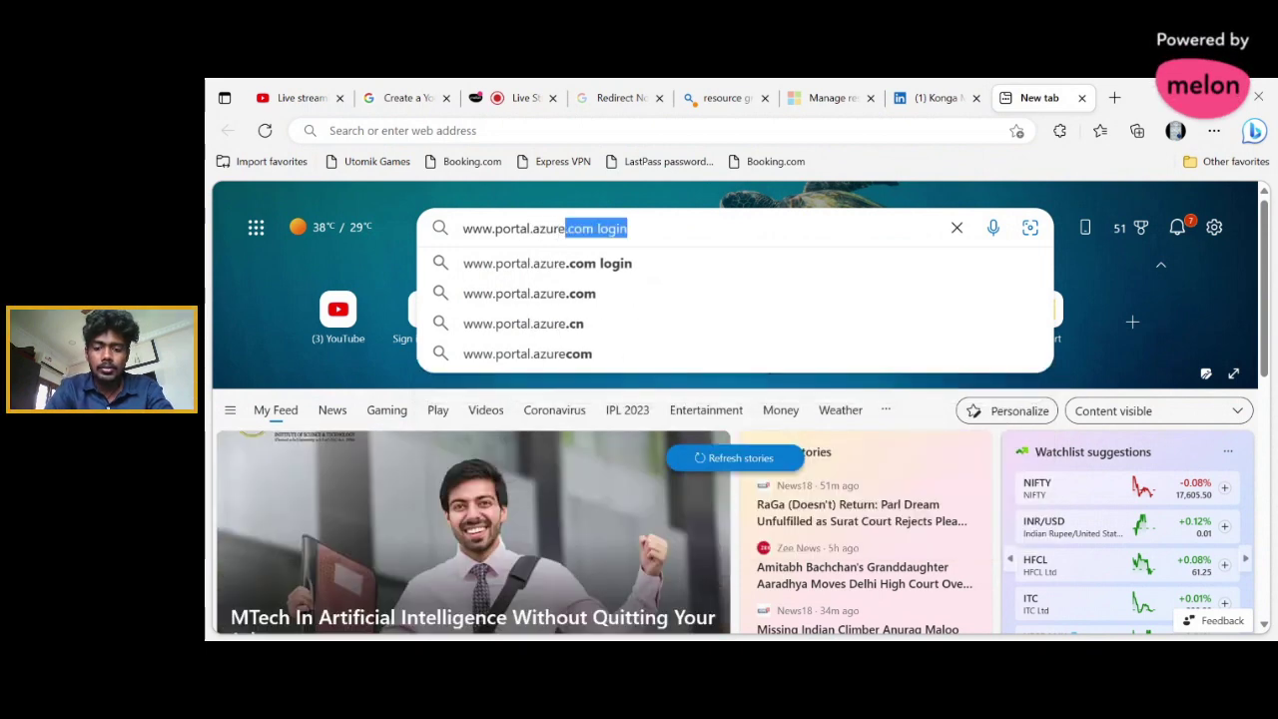
text(.com login)
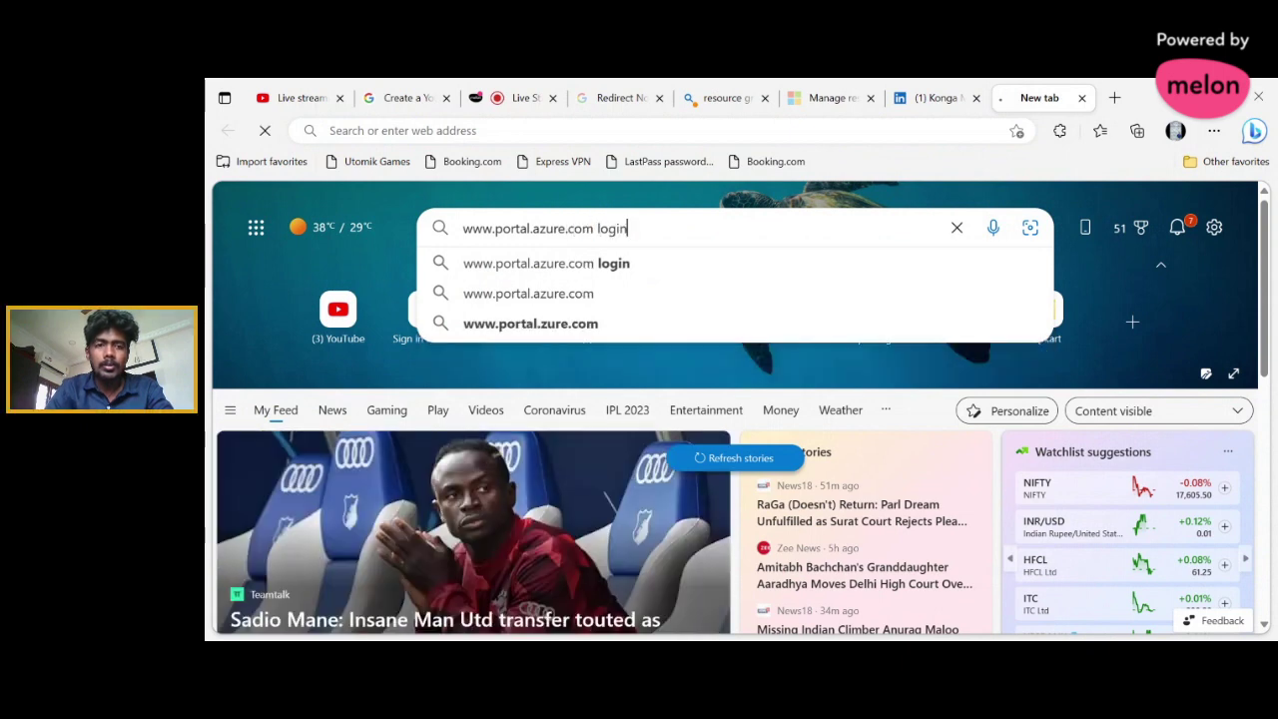
key(Return)
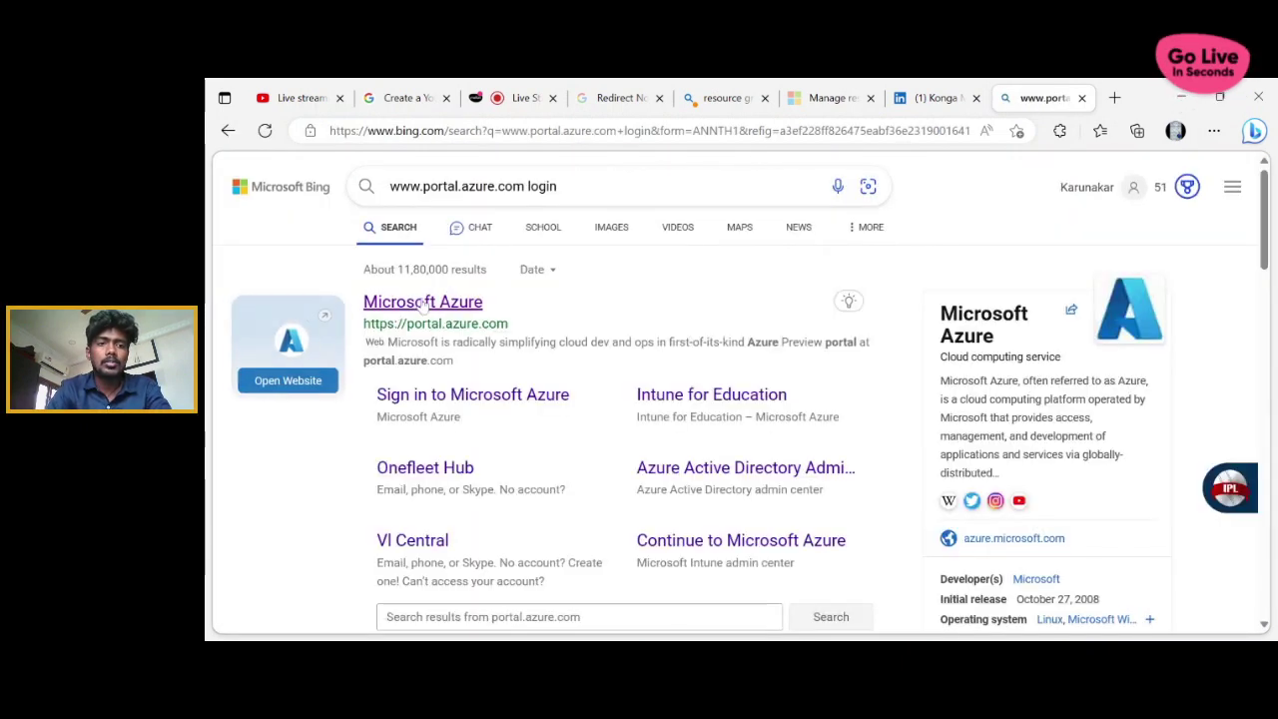
click(420, 303)
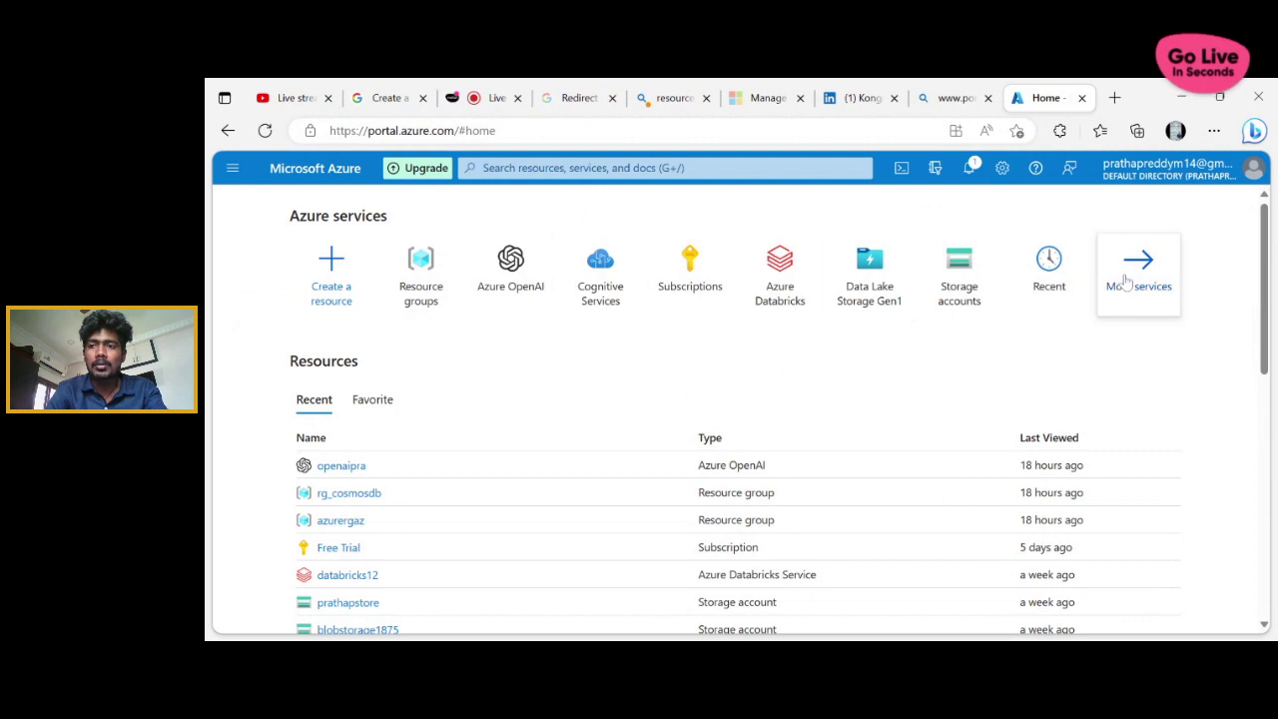
Step: Show the list of all Azure services, and check and close the portal notifications
click(1125, 284)
mouse_move(871, 293)
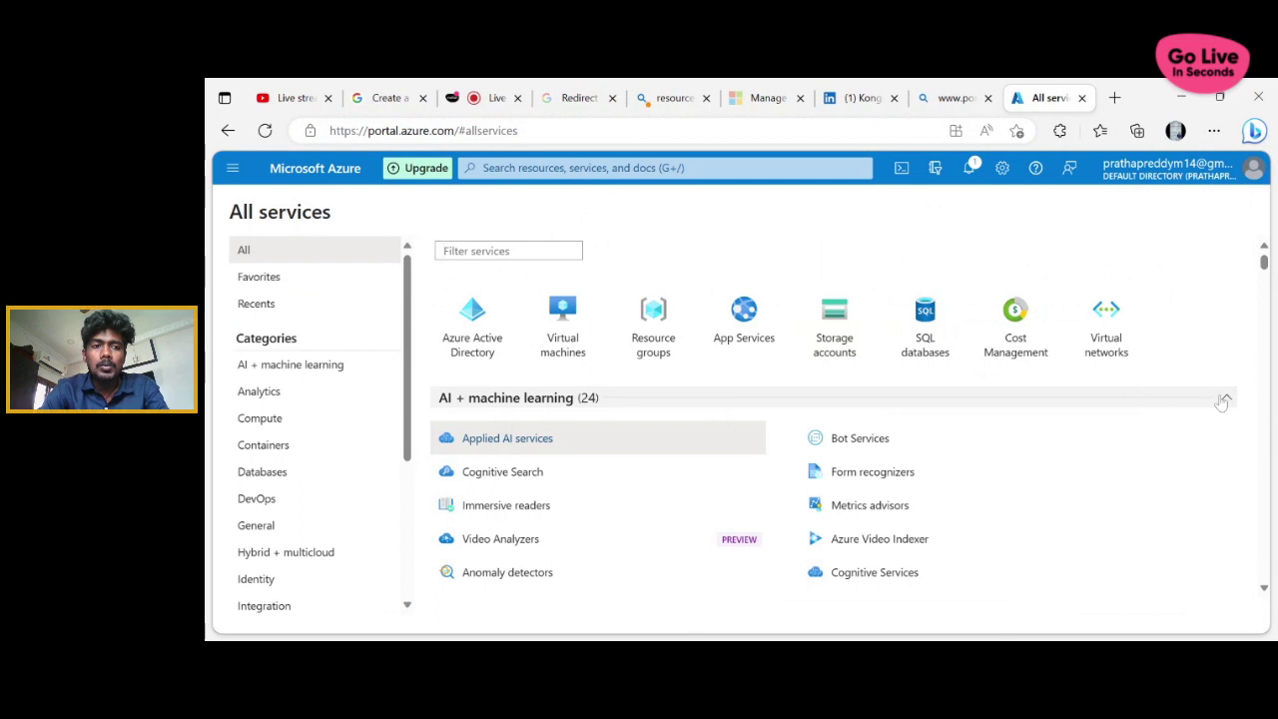
click(967, 178)
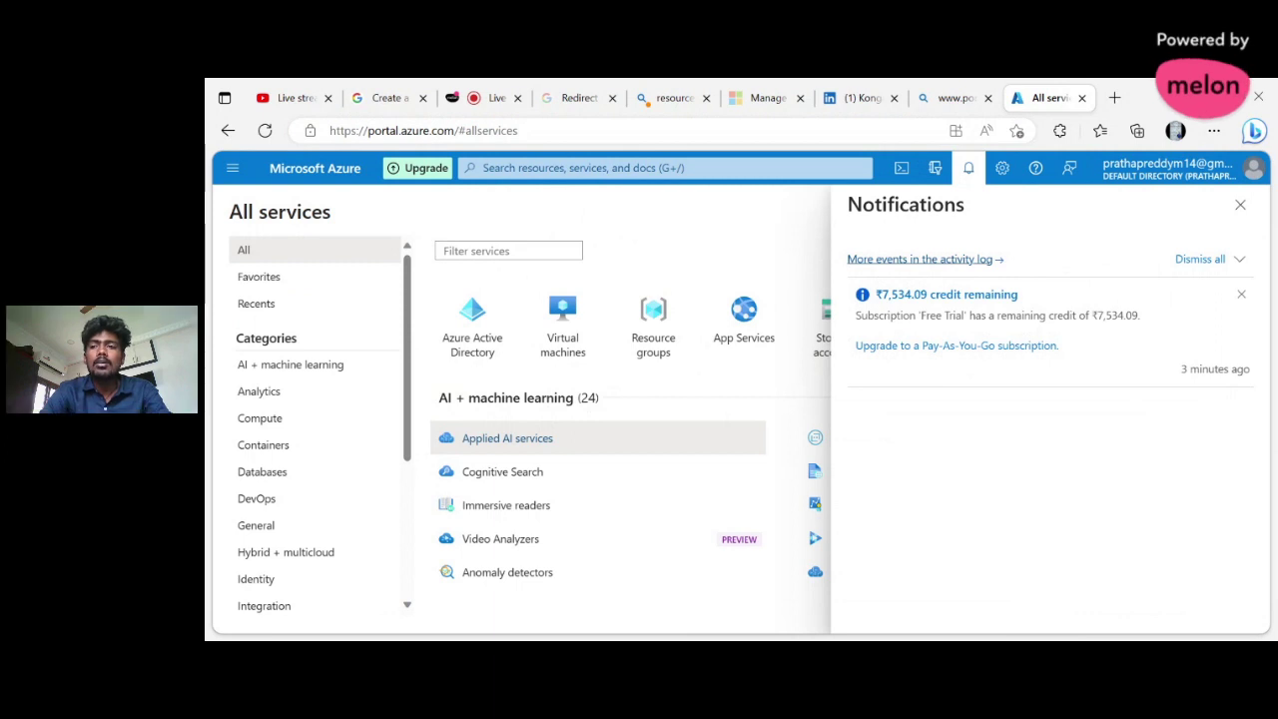
click(1240, 205)
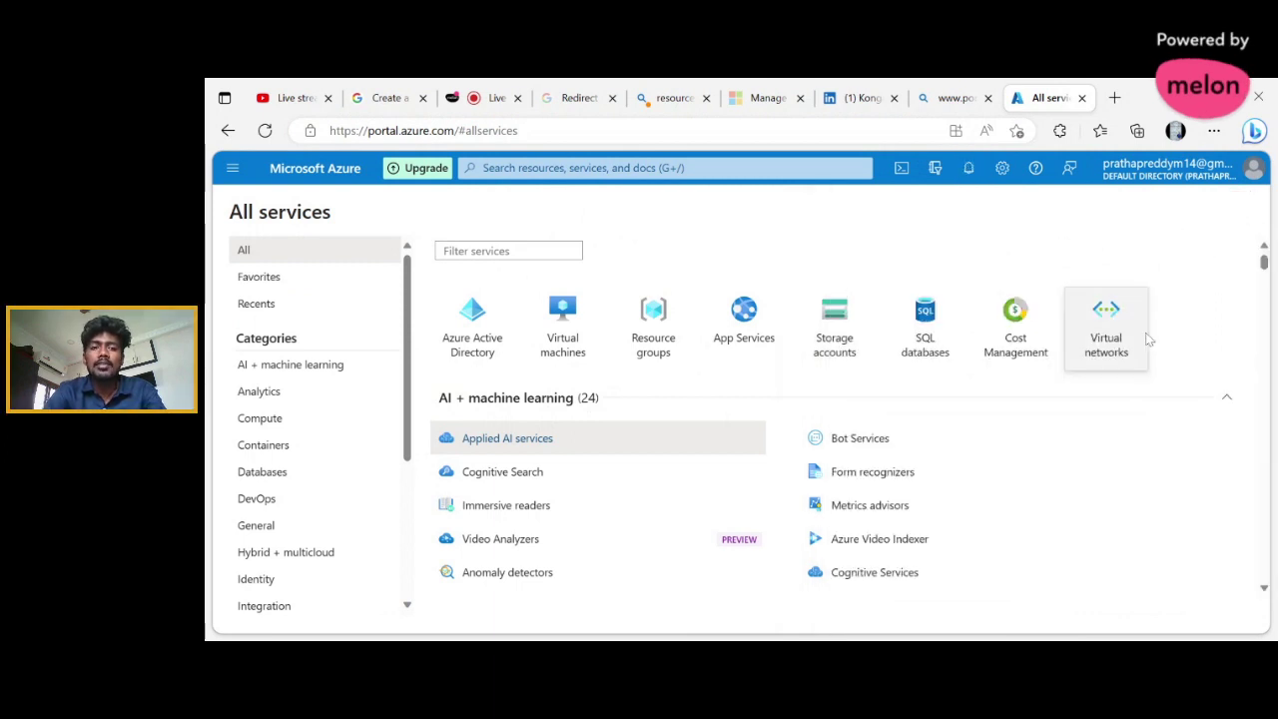
mouse_move(1078, 344)
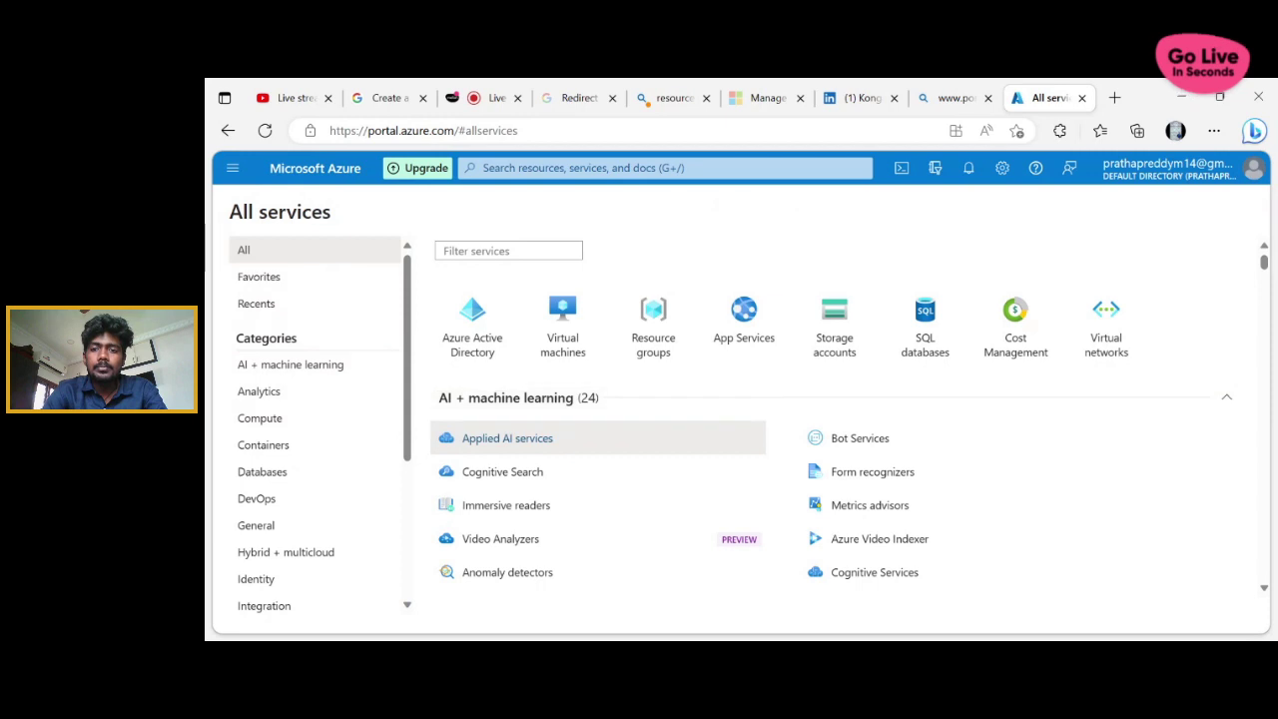
Step: Collapse the AI + machine learning, Analytics, Compute, Containers and Databases categories in the all-services list
scroll(1033, 420, down, 2)
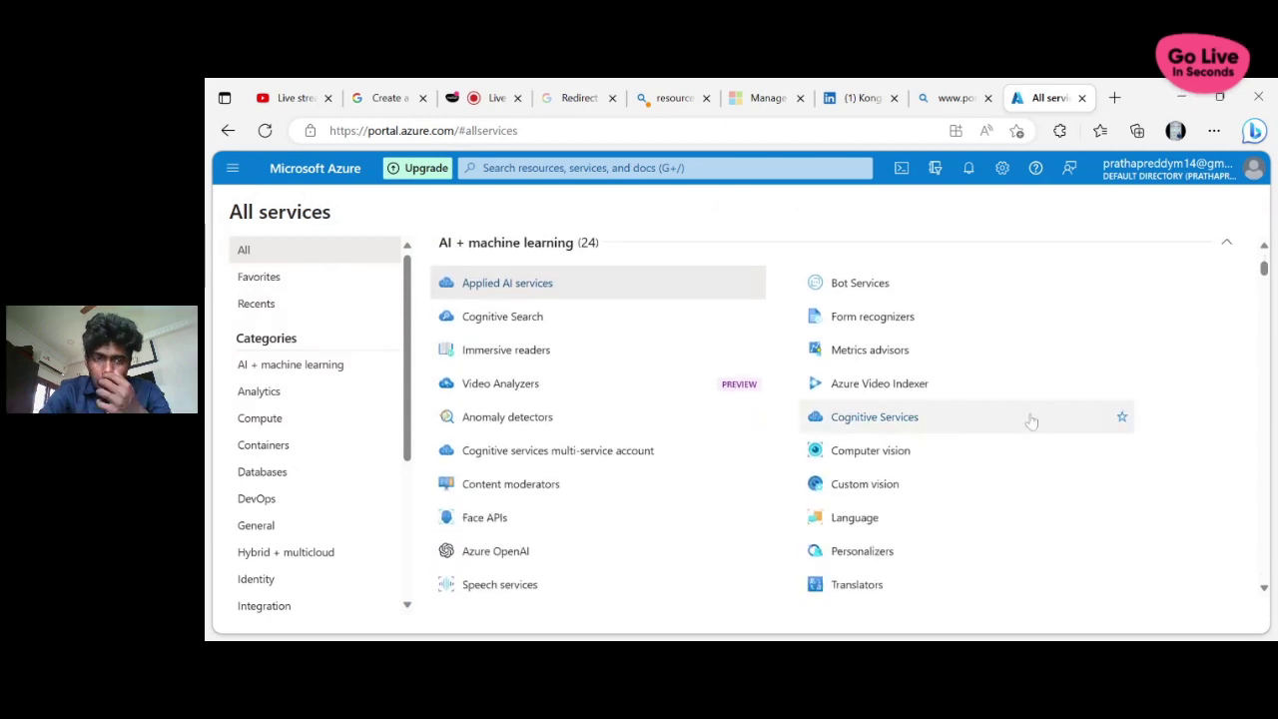
scroll(1032, 421, up, 1)
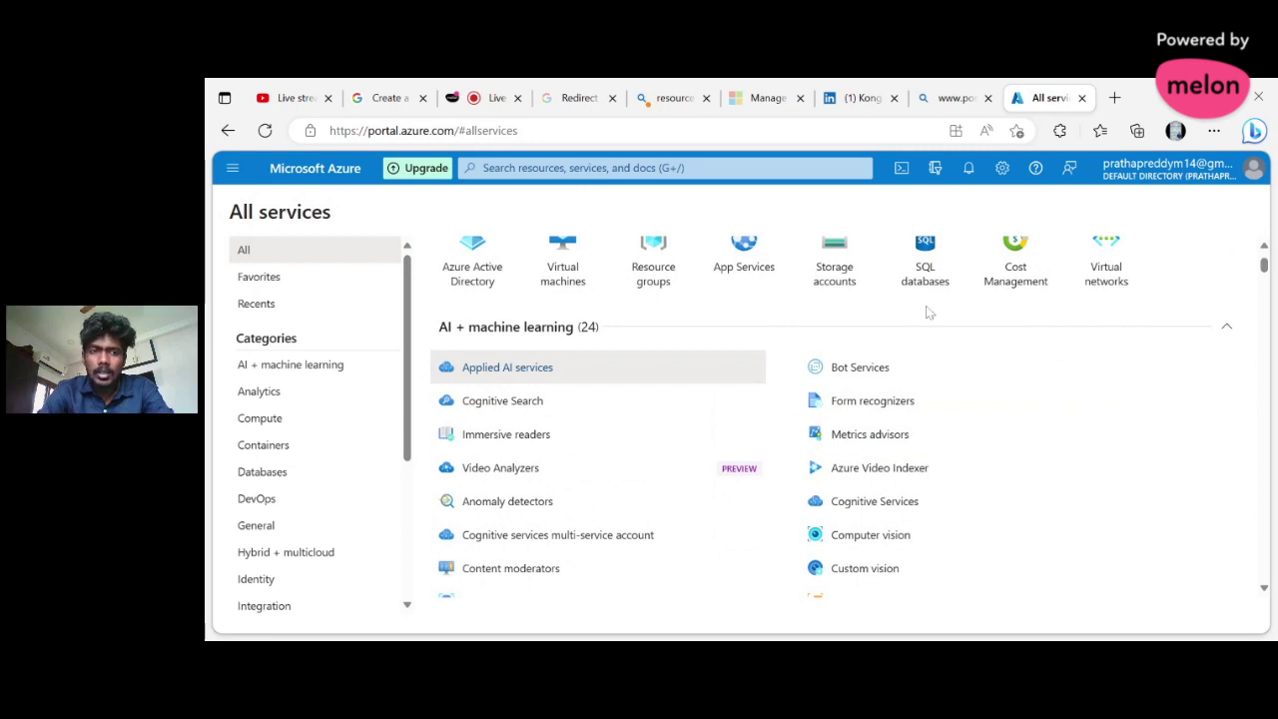
click(674, 330)
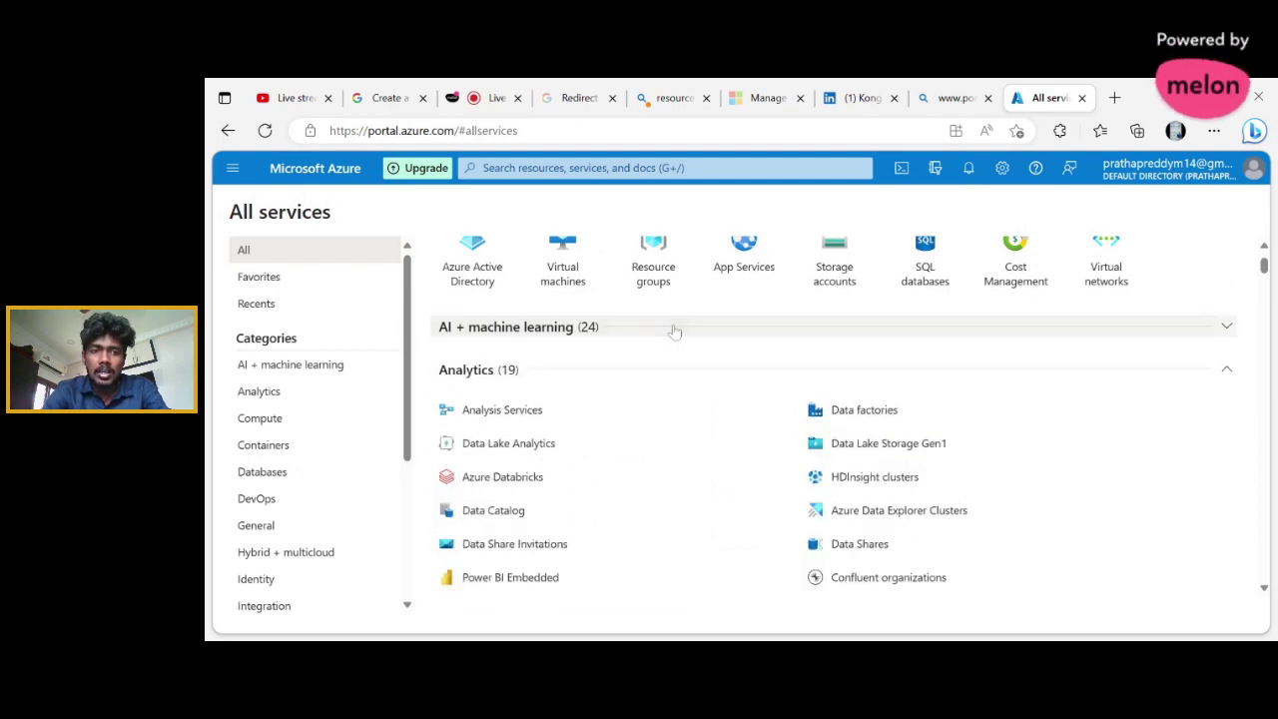
click(602, 370)
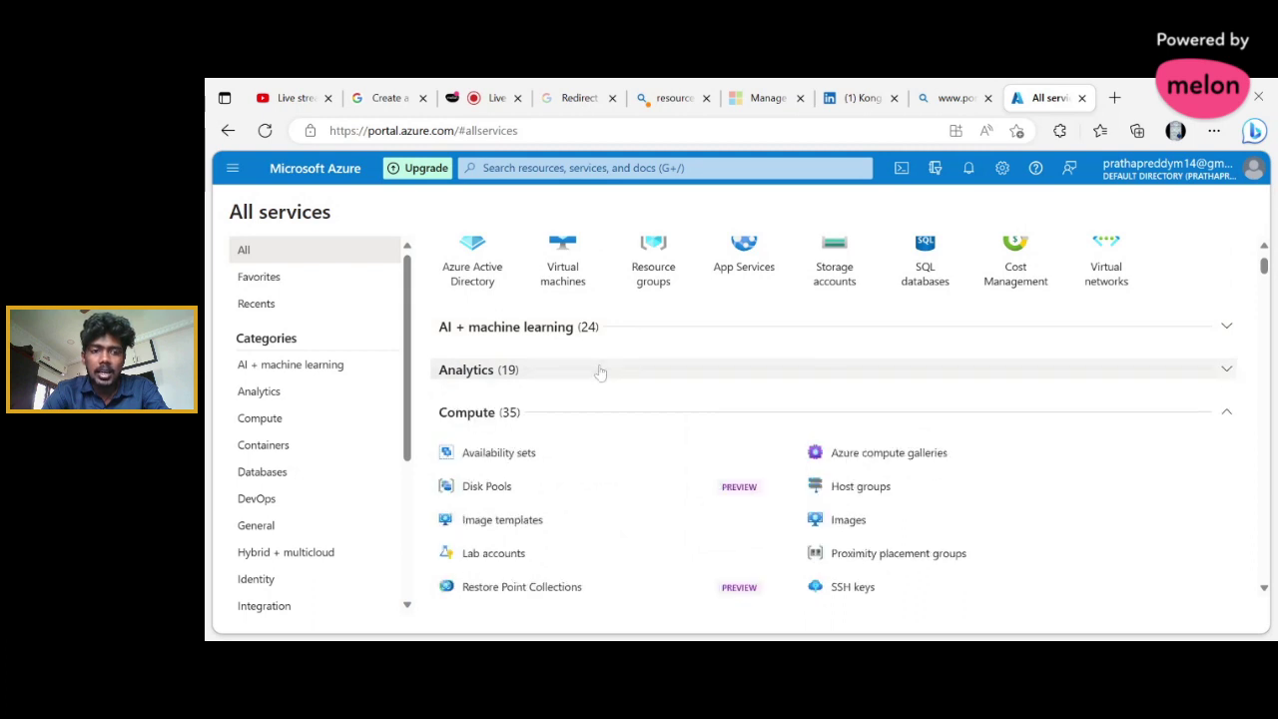
click(529, 412)
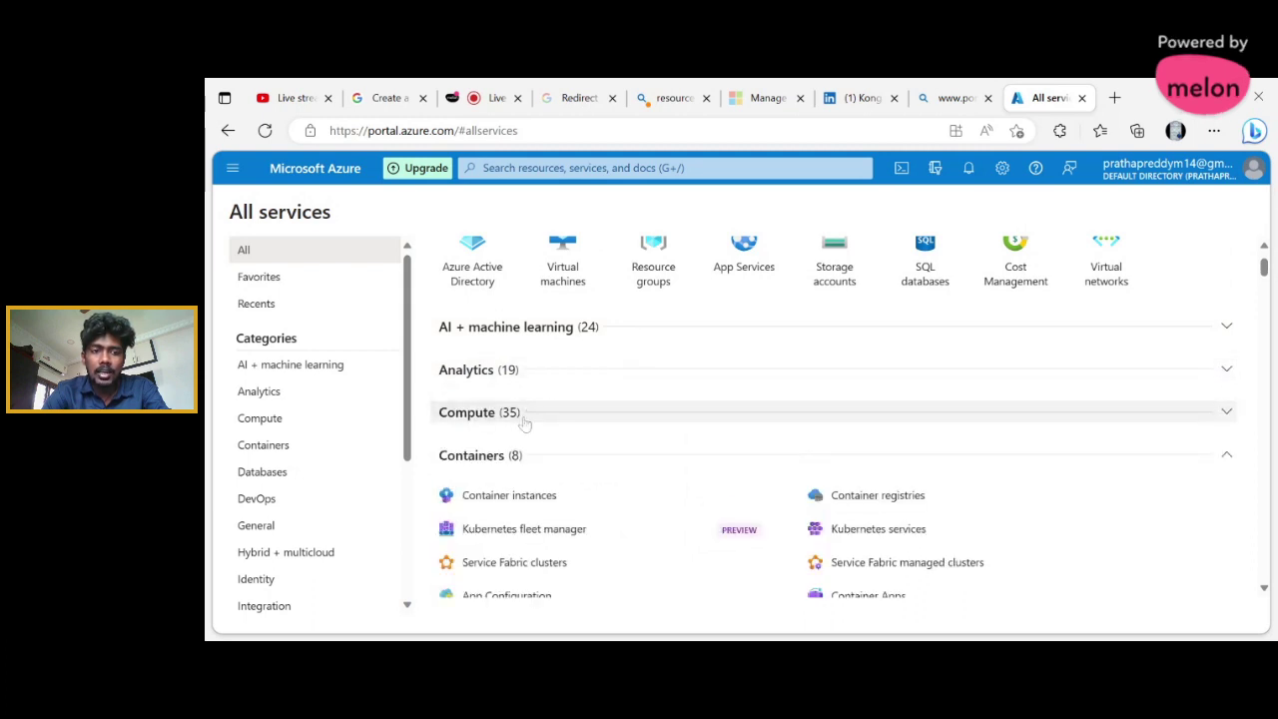
click(514, 455)
scroll(517, 456, down, 1)
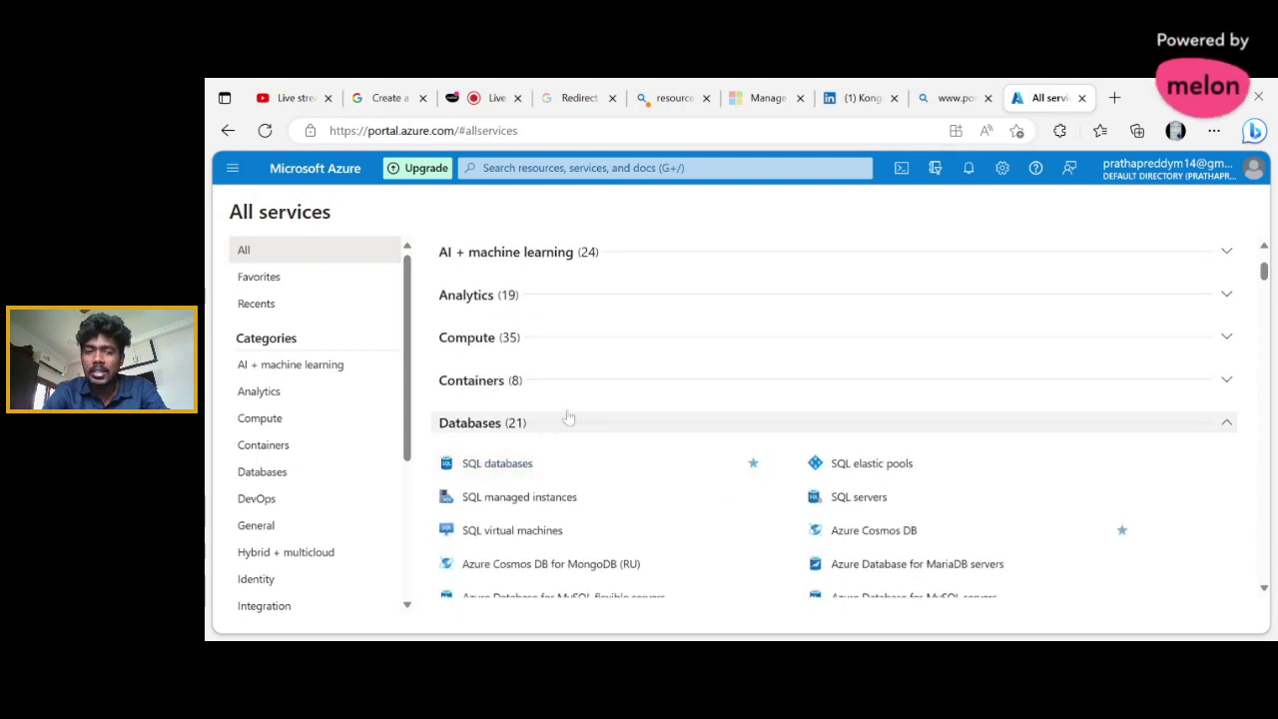
scroll(665, 373, down, 1)
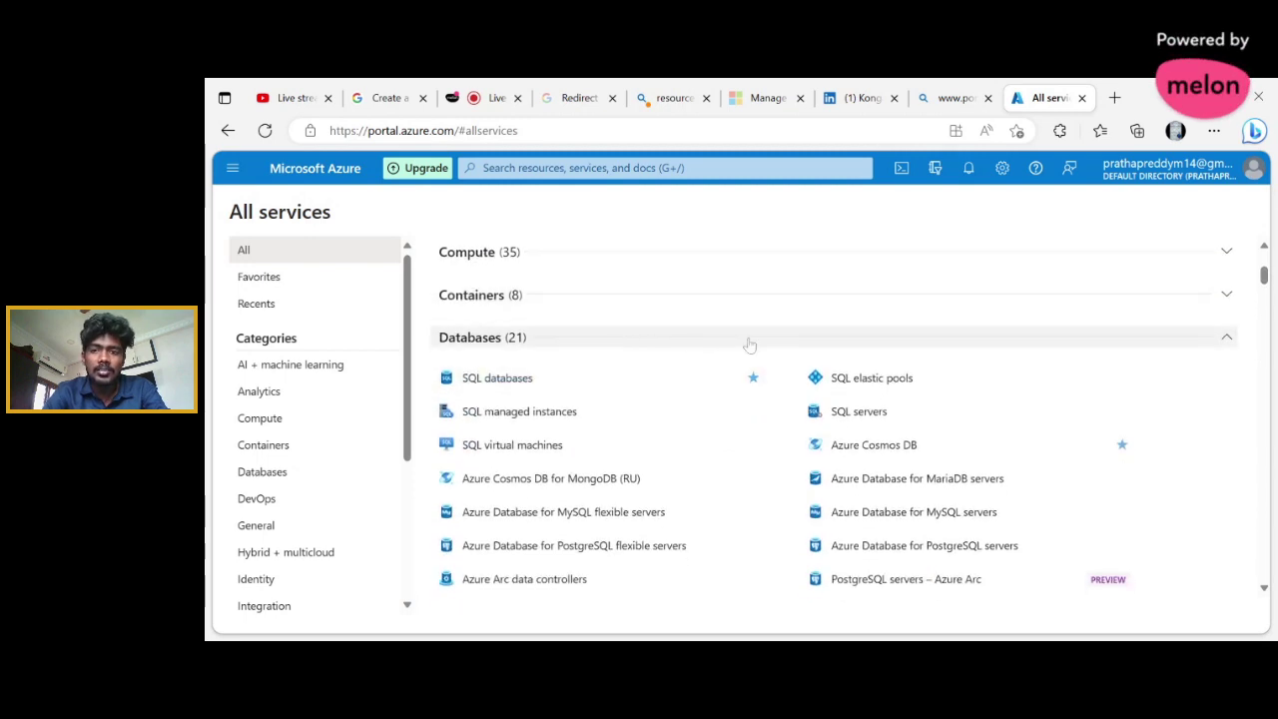
click(649, 344)
Step: Collapse the DevOps, General, Hybrid + multicloud, Identity and Integration categories in the all-services list
scroll(649, 345, down, 1)
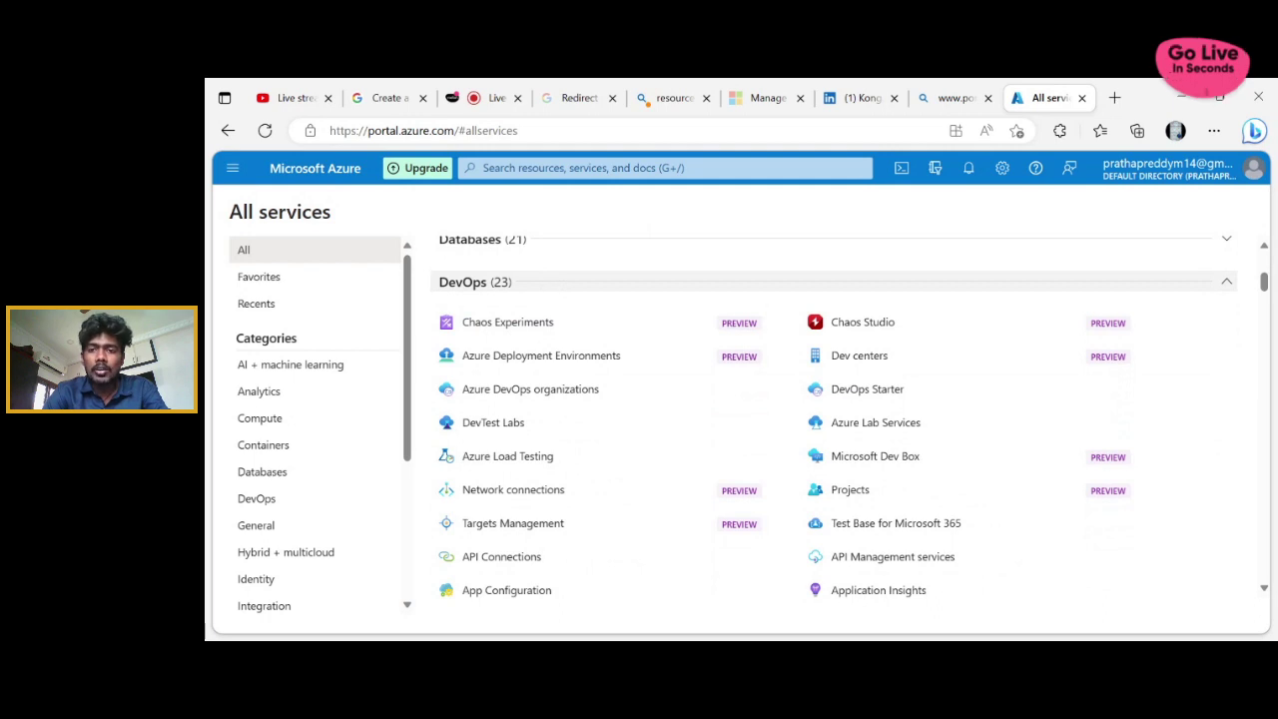
click(549, 285)
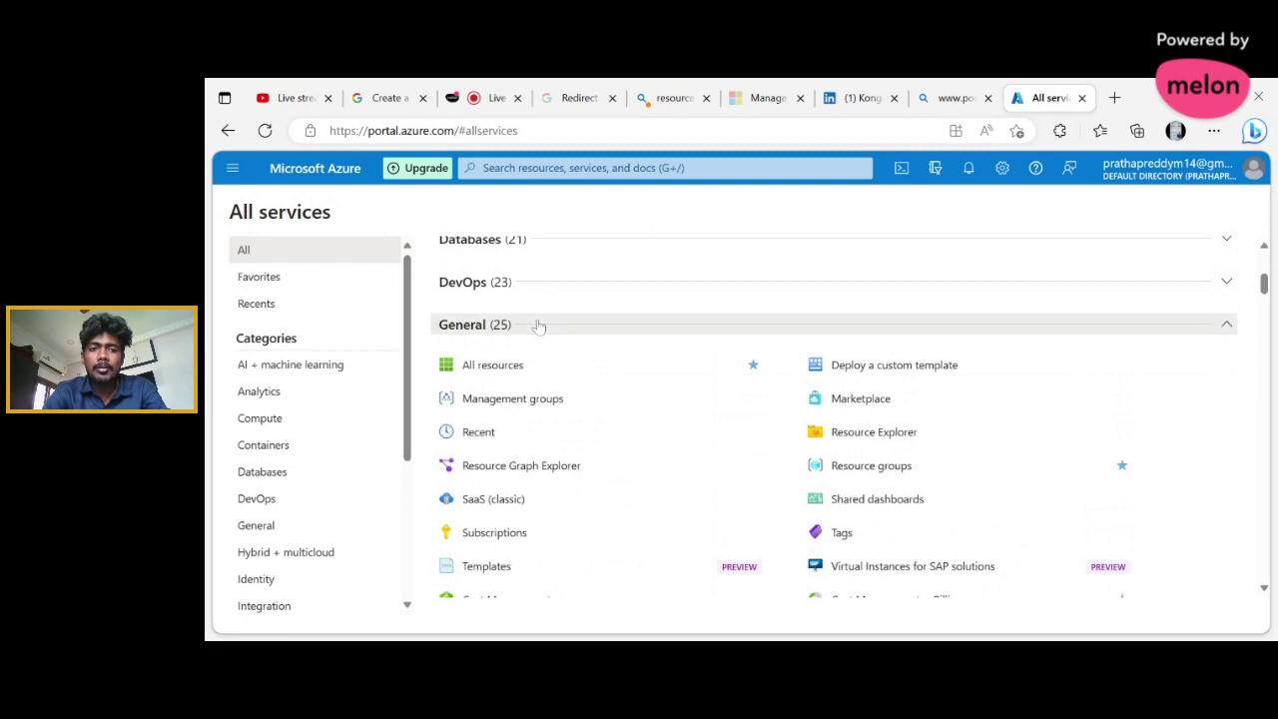
click(538, 327)
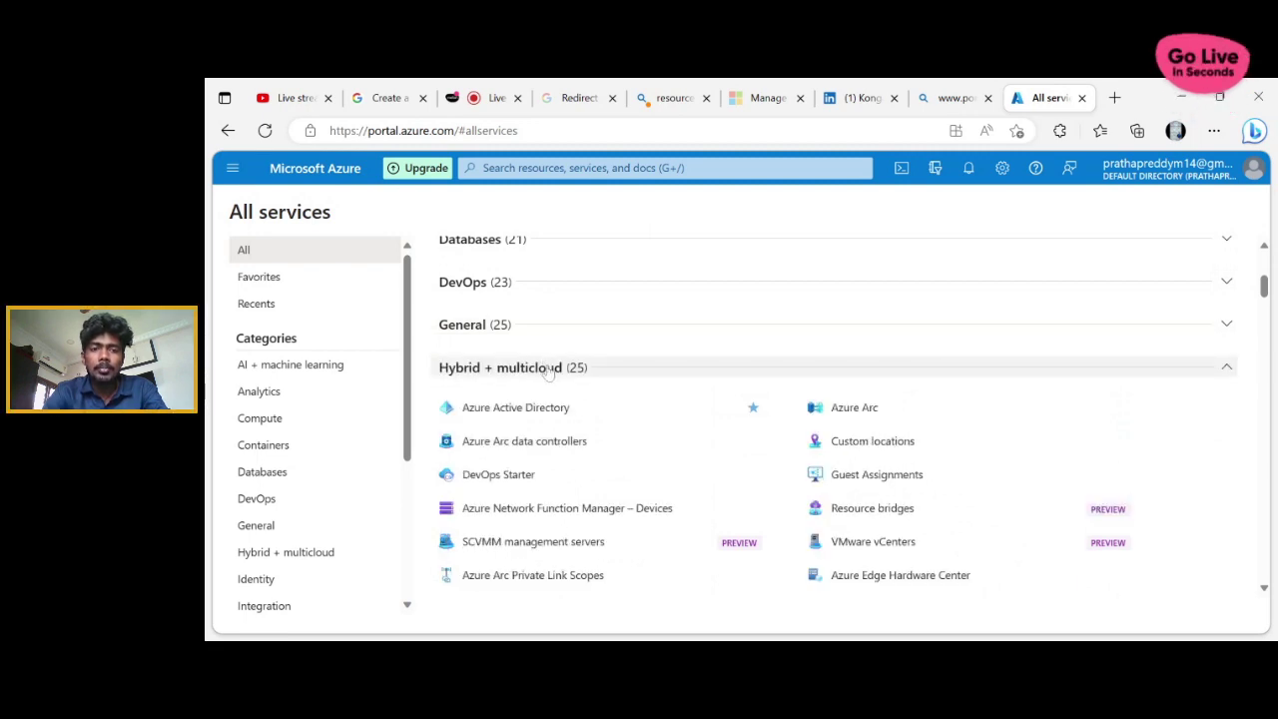
click(606, 368)
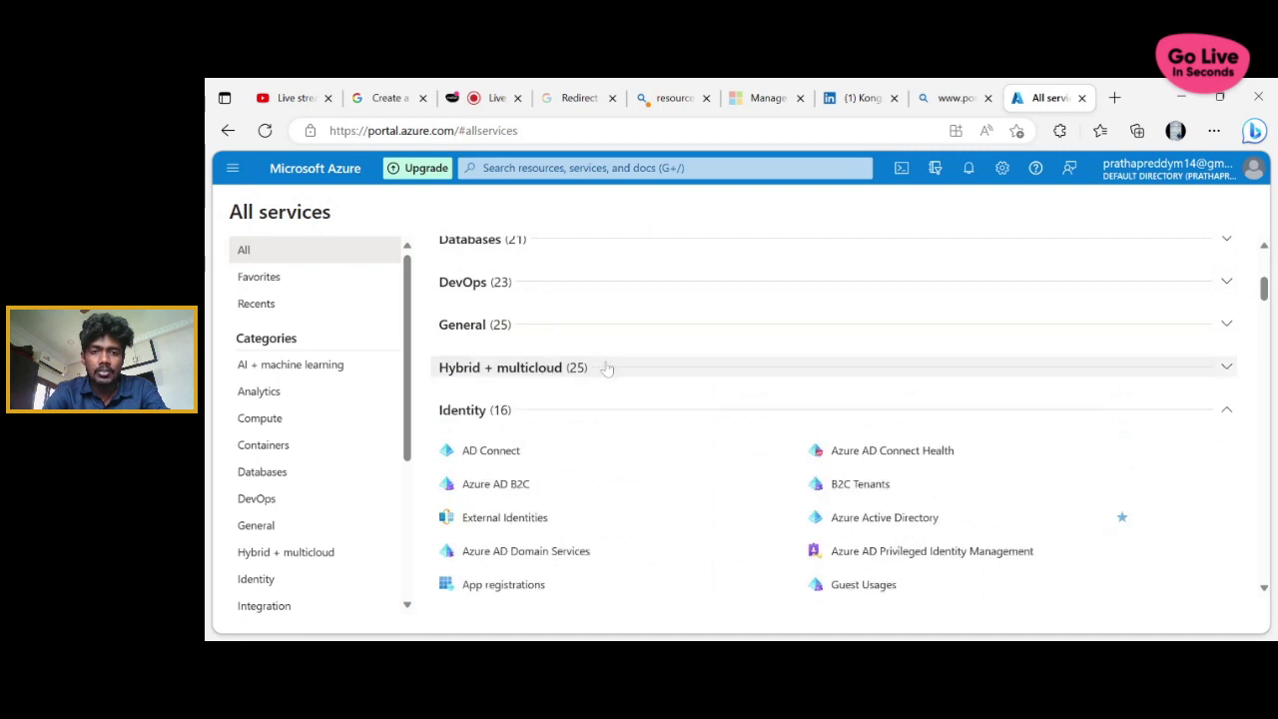
click(535, 419)
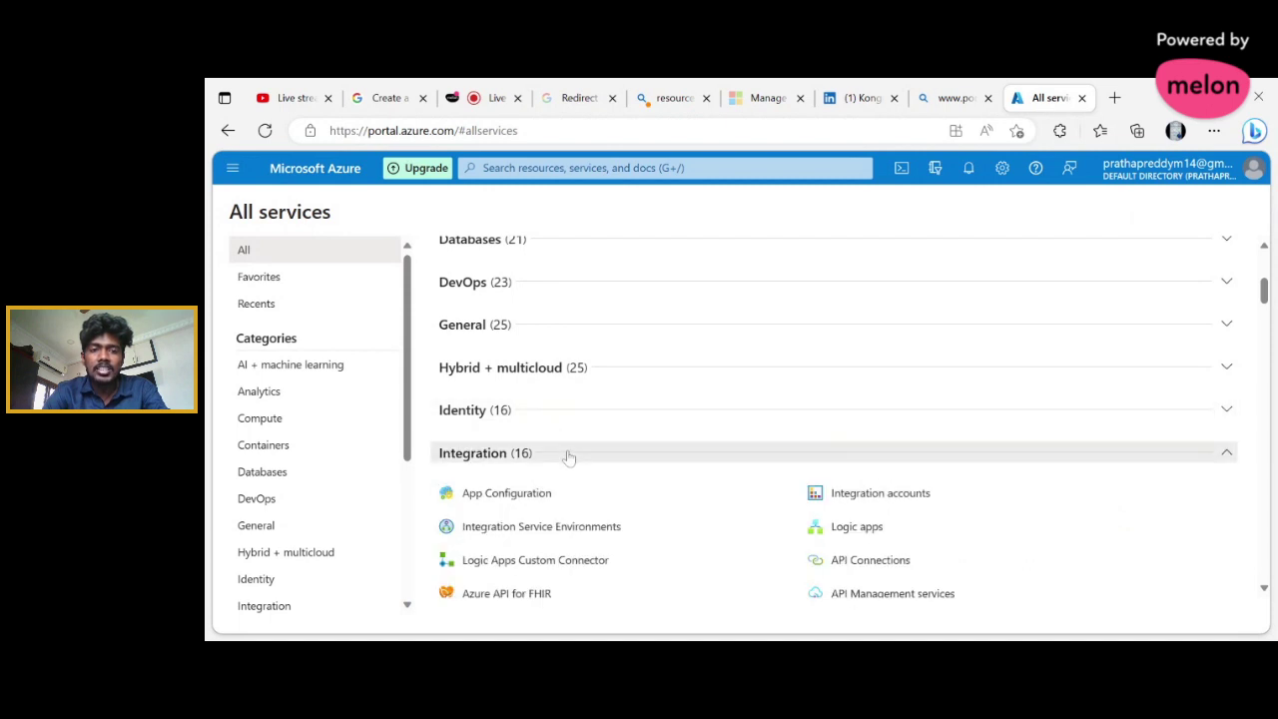
click(565, 453)
Step: Collapse the Internet of Things, Management and governance, Migration, Mixed reality and Monitor categories in the all-services list
scroll(569, 454, down, 2)
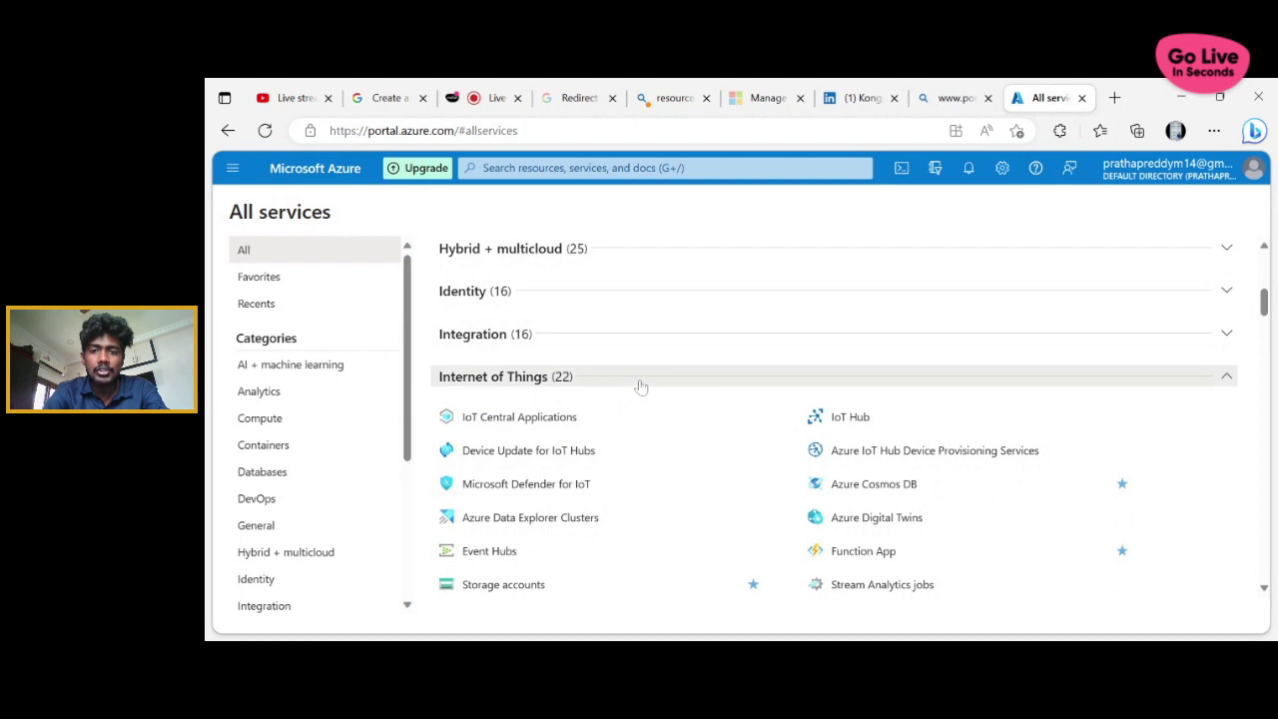
click(641, 387)
scroll(639, 385, down, 2)
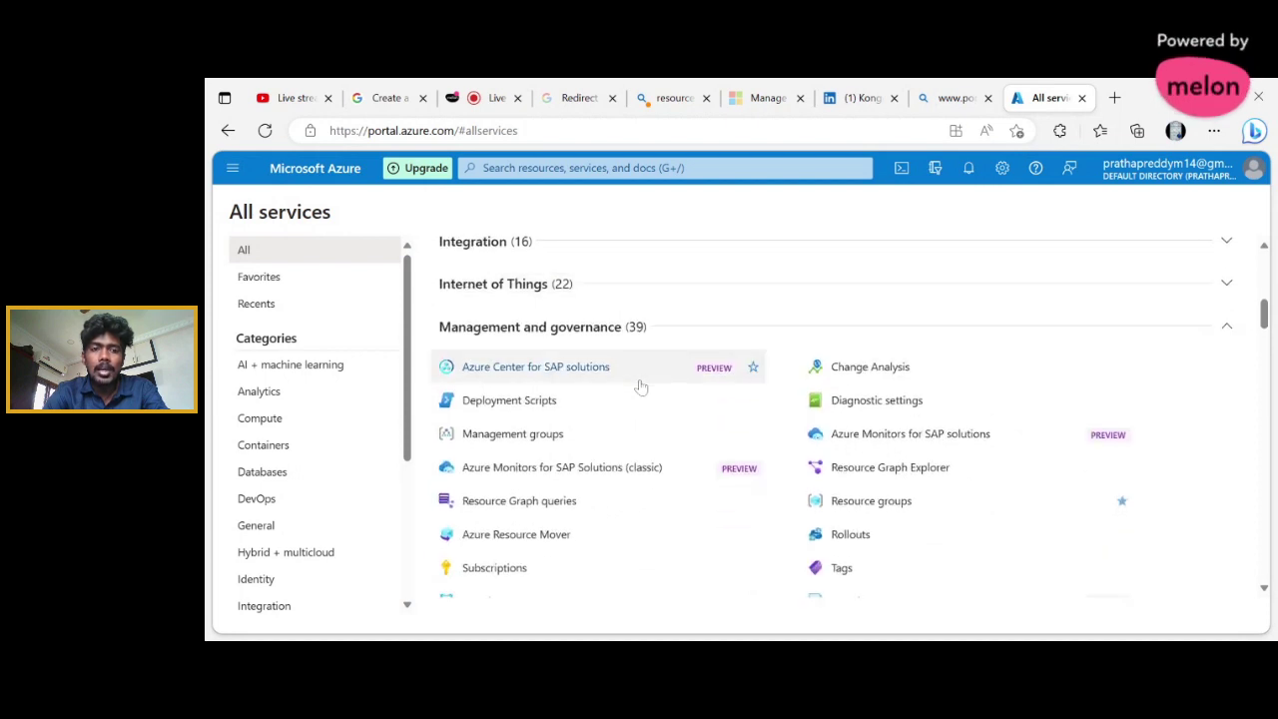
click(686, 329)
scroll(685, 331, down, 2)
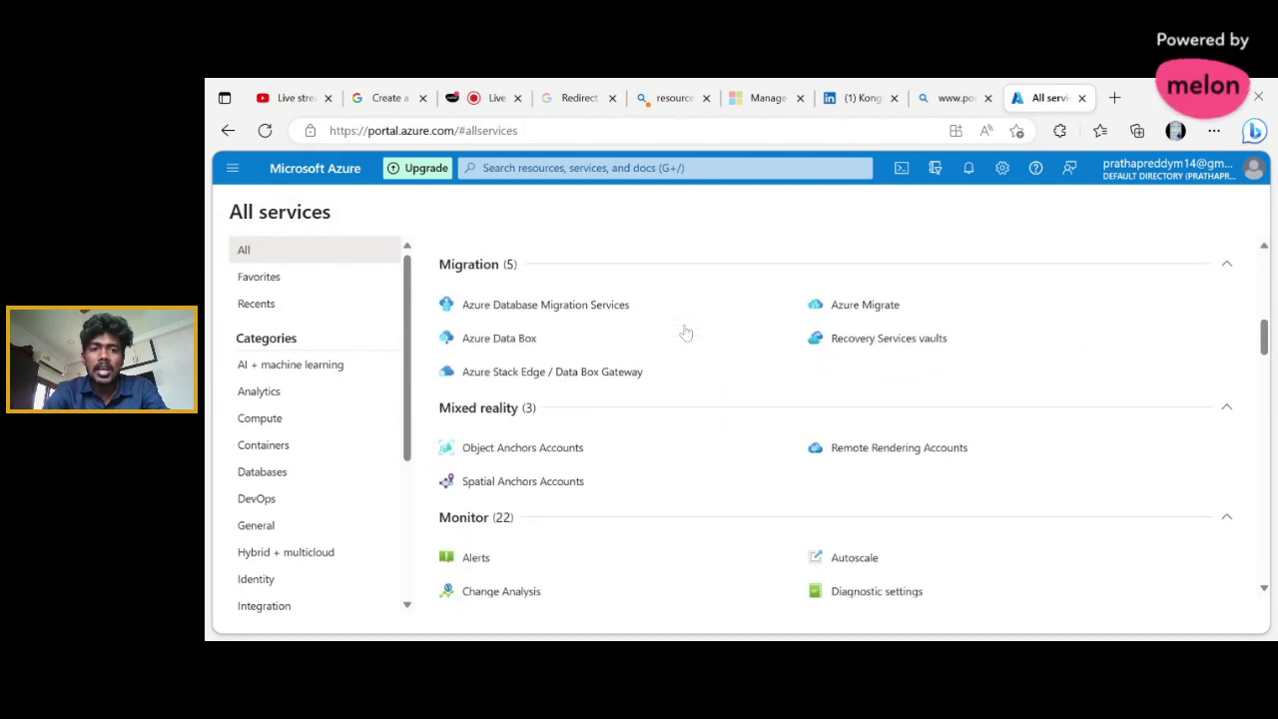
click(602, 281)
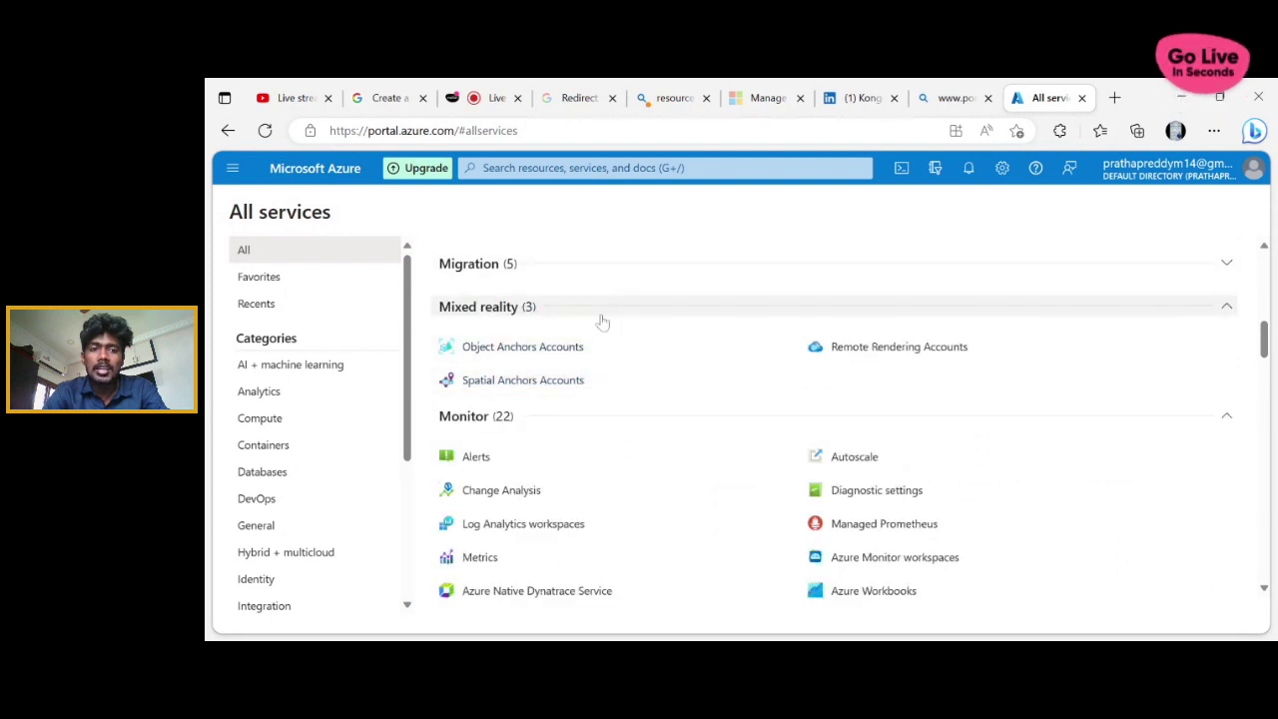
click(602, 319)
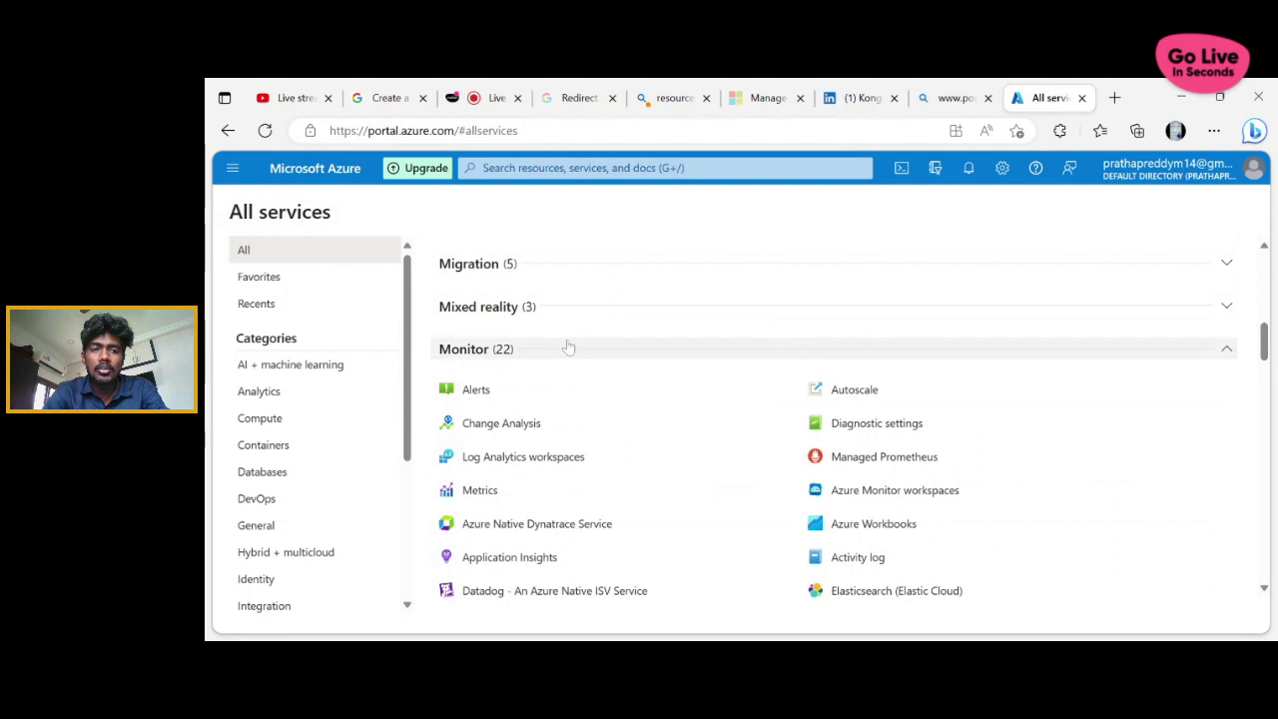
click(568, 347)
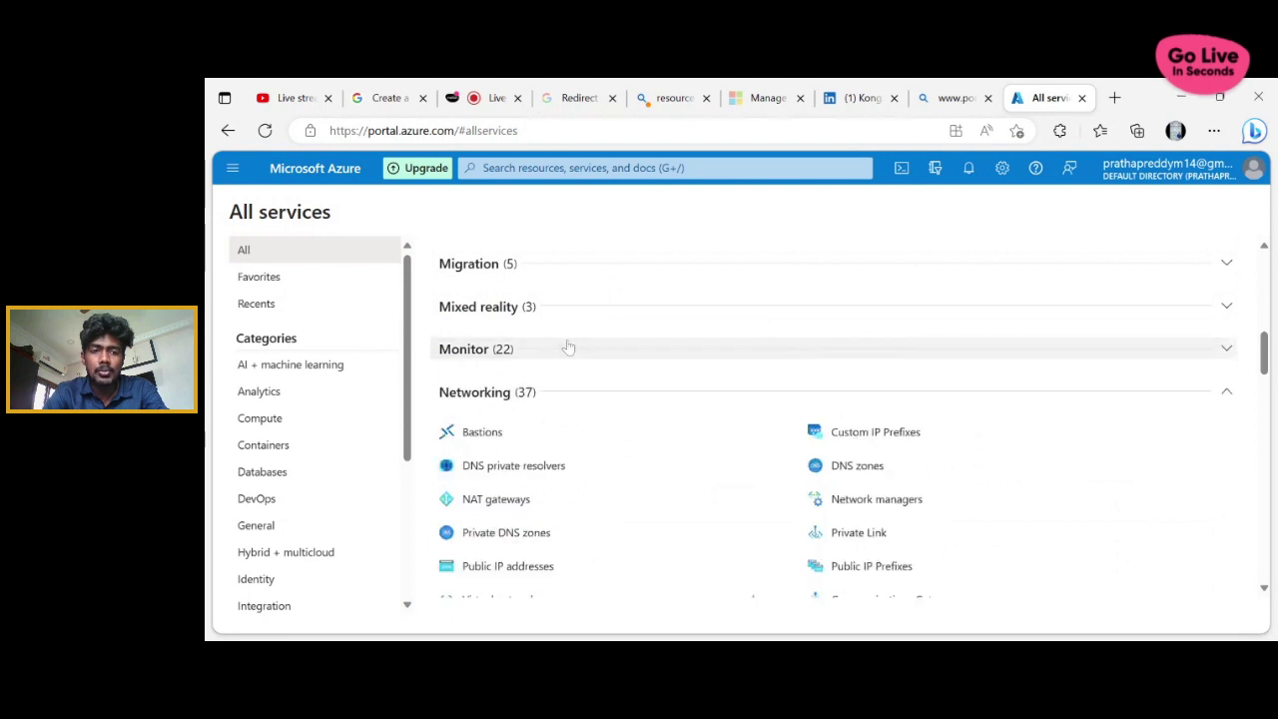
Step: Collapse the Networking, Security, Storage and Web & Mobile categories in the all-services list
click(568, 395)
scroll(568, 396, down, 1)
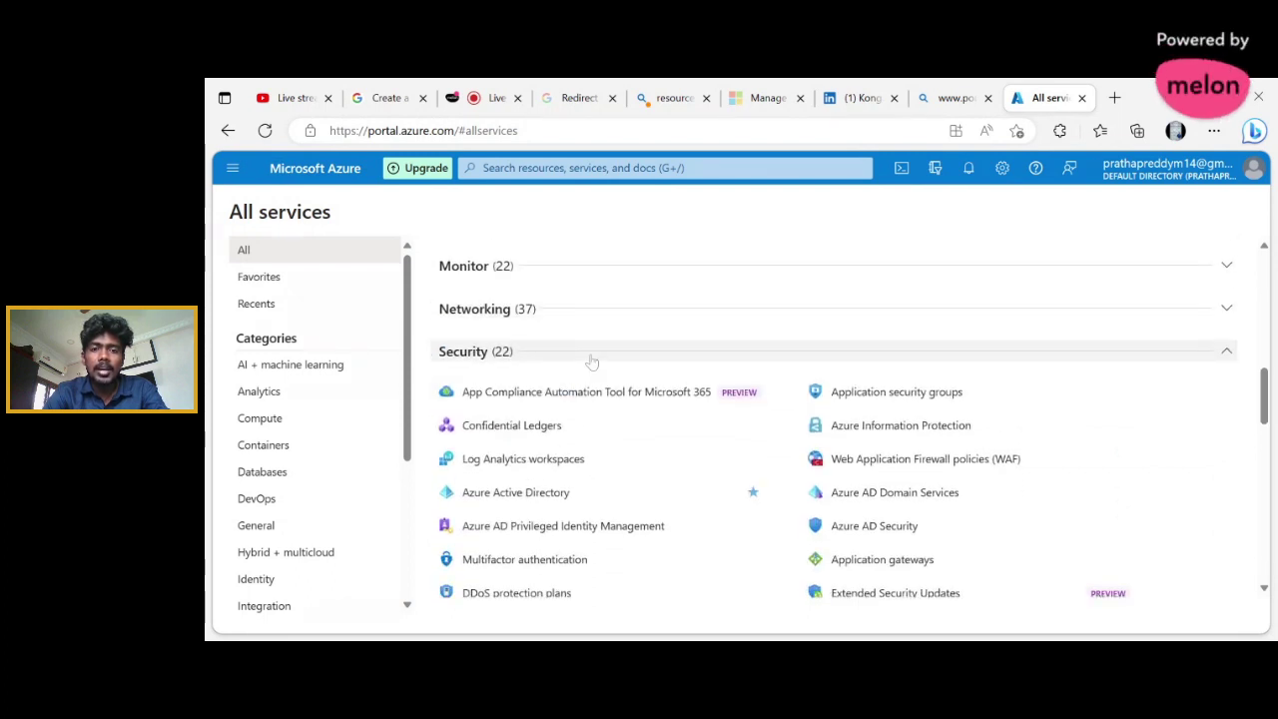
click(602, 354)
scroll(599, 359, down, 1)
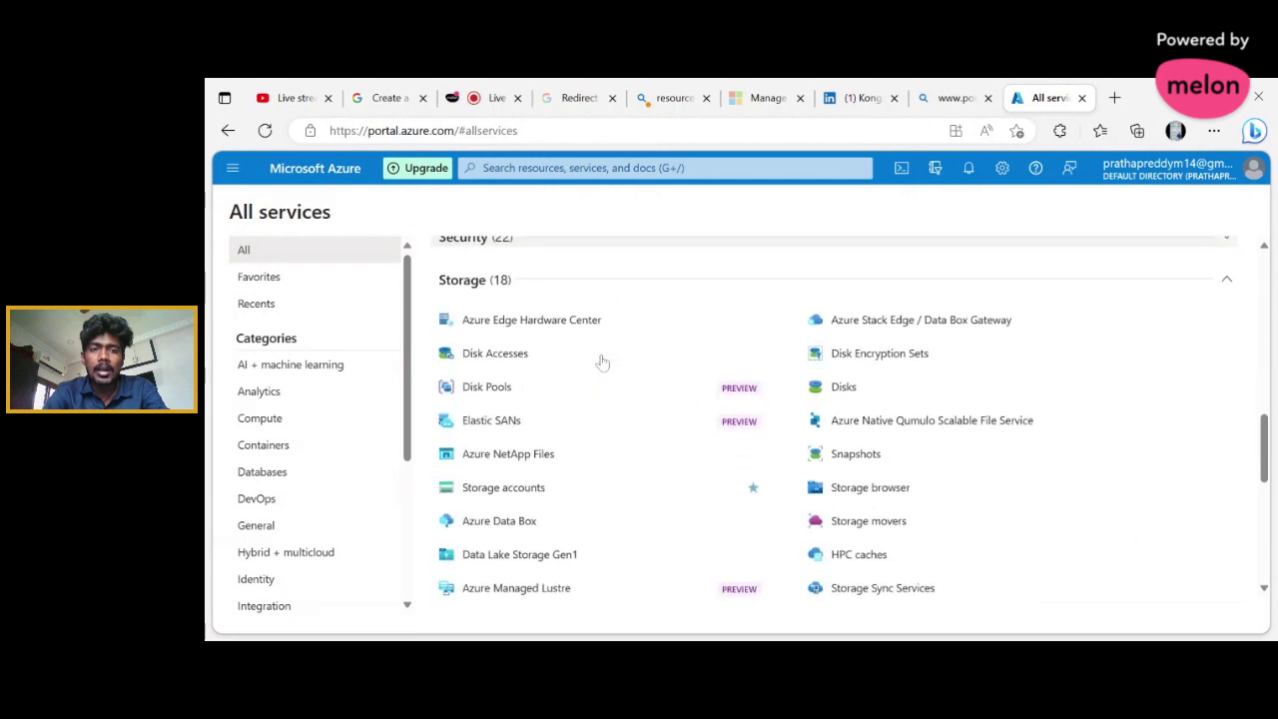
click(660, 293)
scroll(664, 291, down, 1)
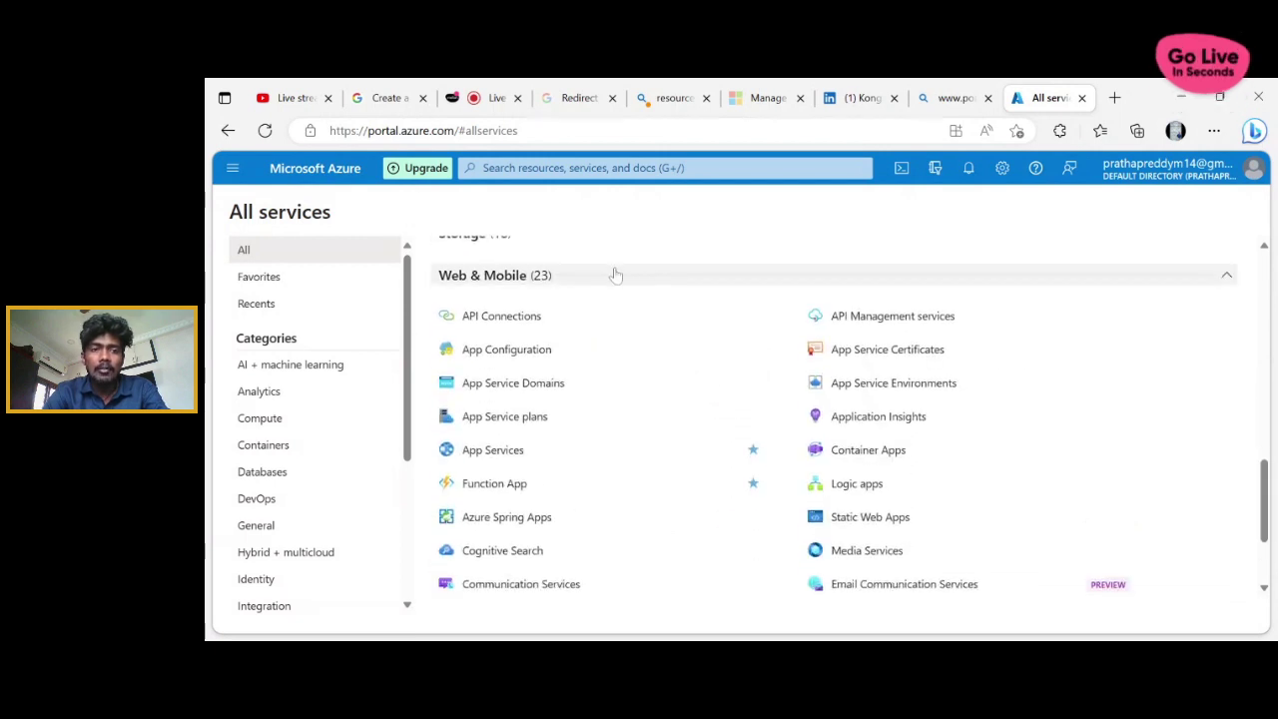
click(616, 281)
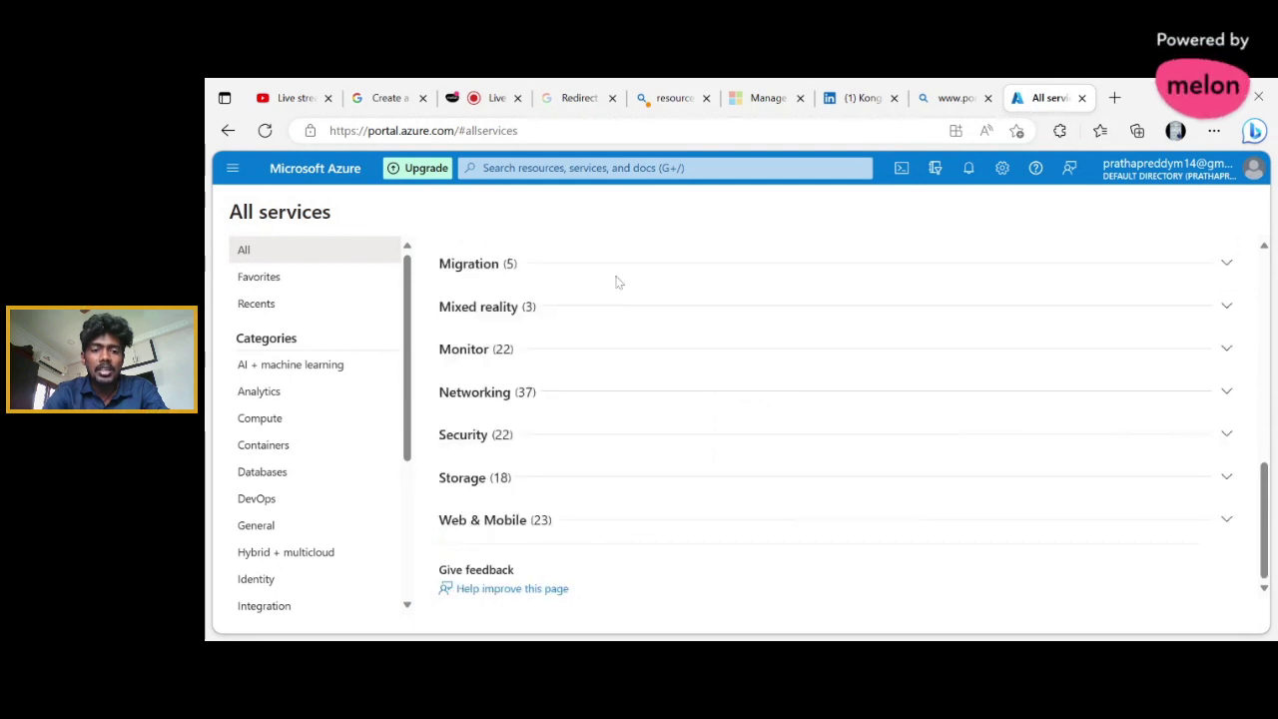
Step: Review the collapsed service categories from AI + machine learning through Web & Mobile
scroll(605, 358, up, 6)
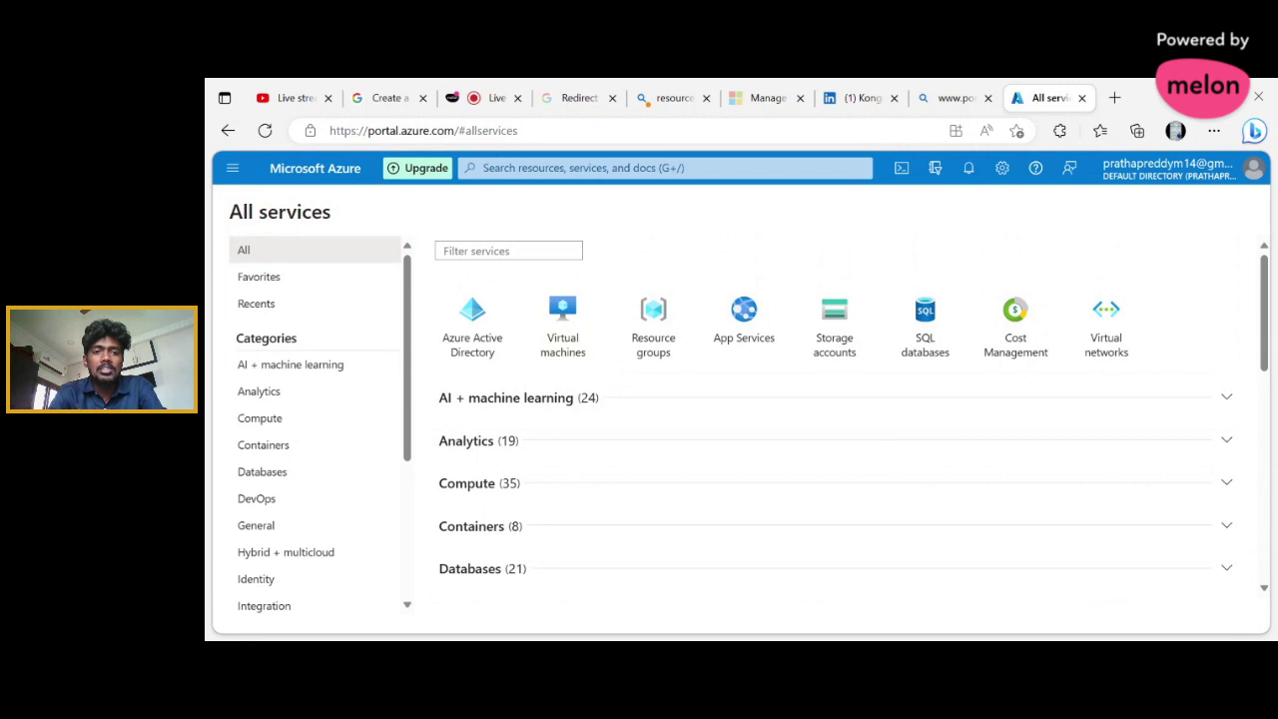
scroll(839, 419, down, 4)
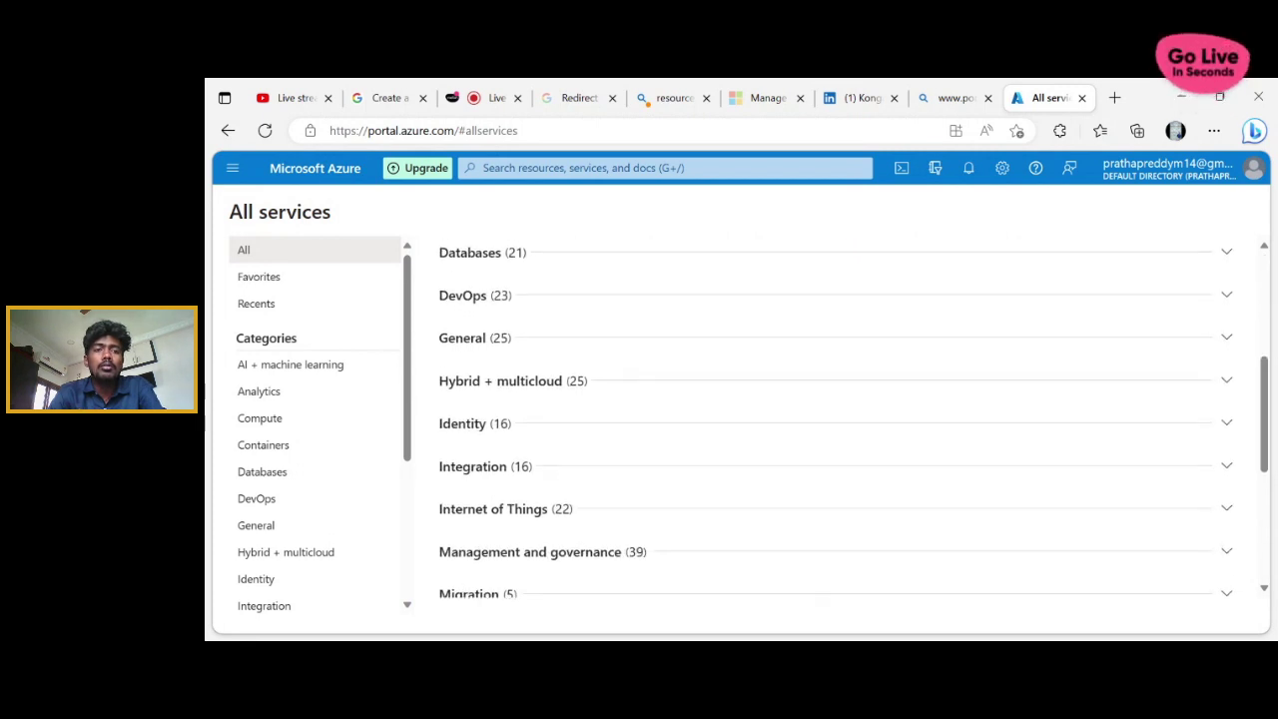
scroll(839, 419, down, 3)
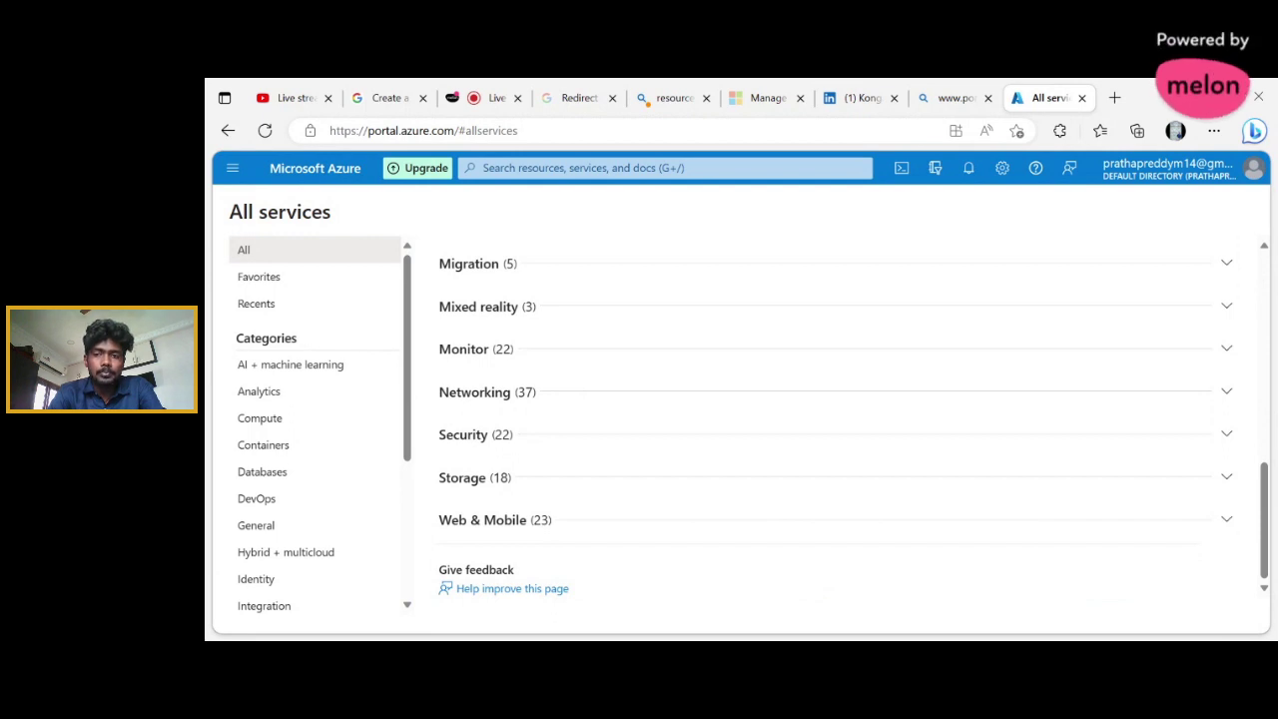
Step: Expand the Analytics category in the all-services list and review the services it contains
scroll(839, 420, up, 7)
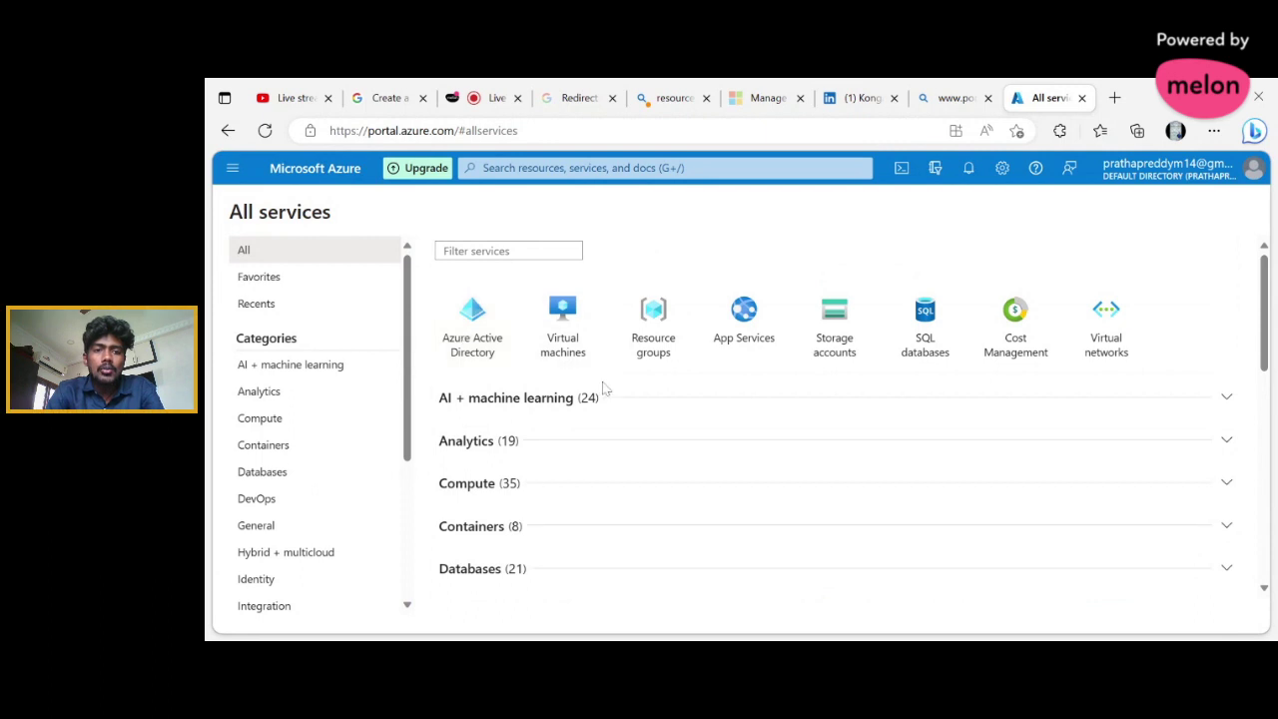
click(519, 445)
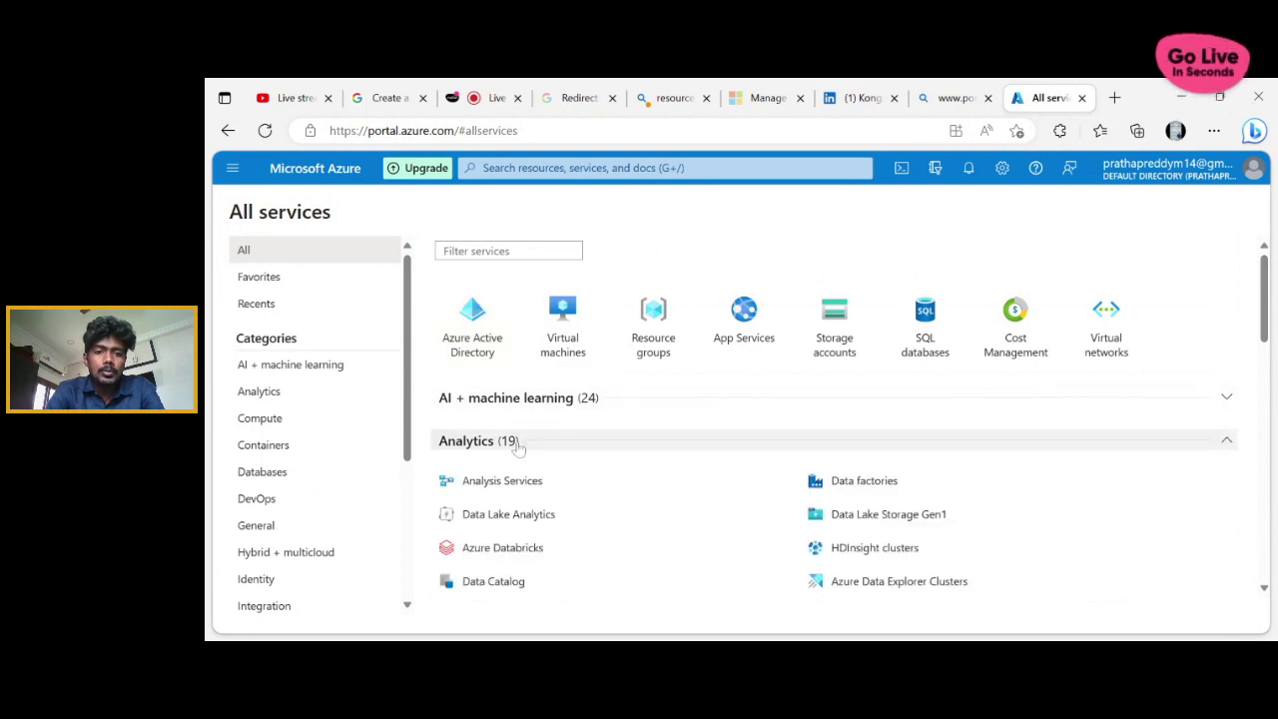
scroll(661, 426, down, 2)
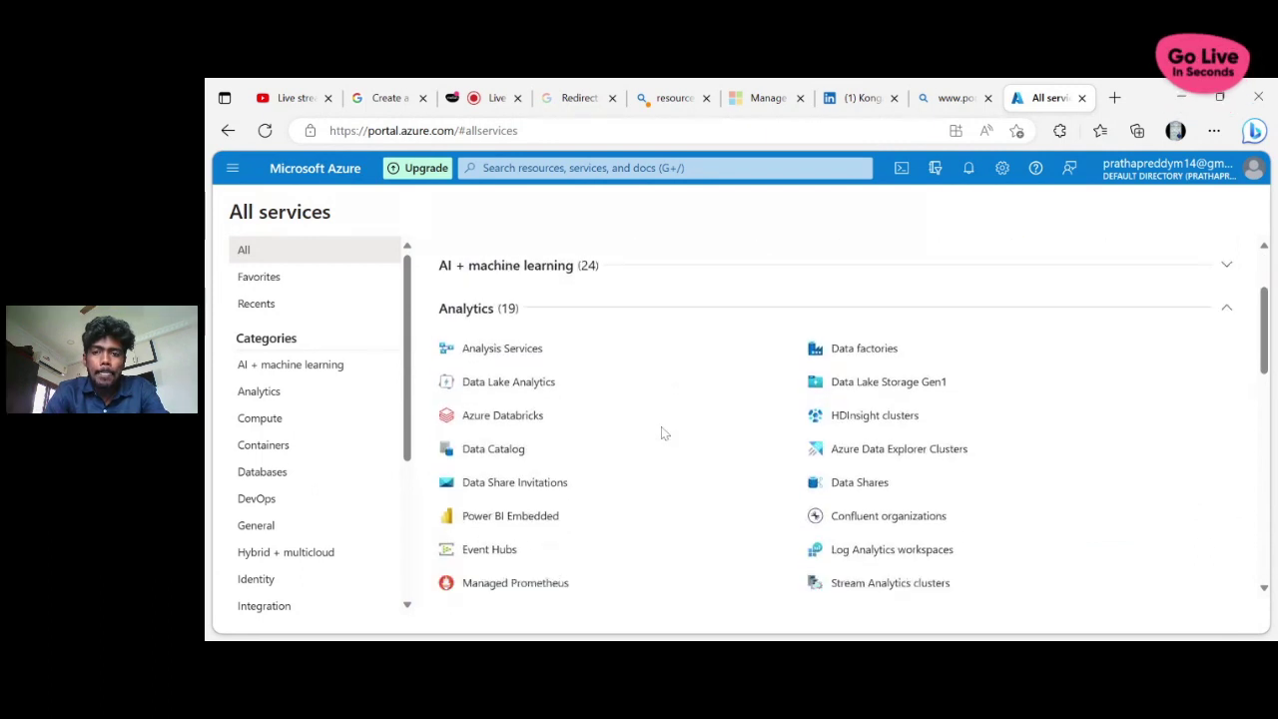
scroll(661, 432, up, 1)
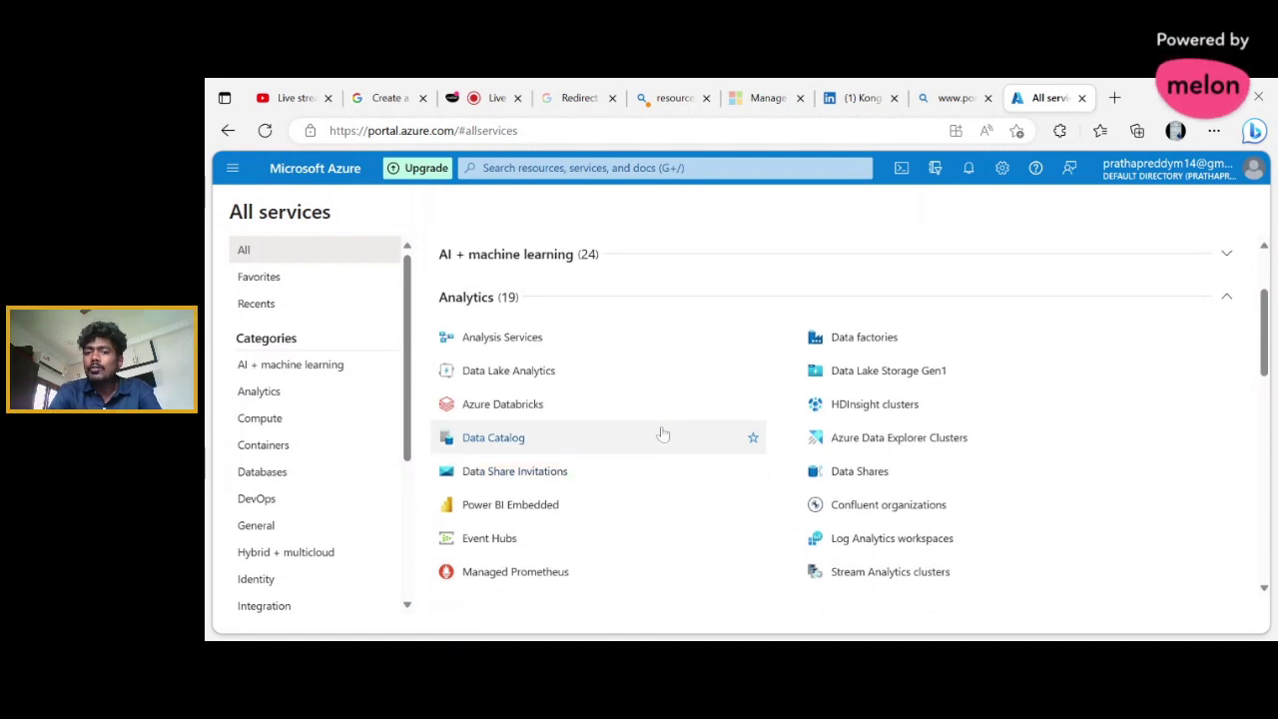
scroll(662, 432, down, 1)
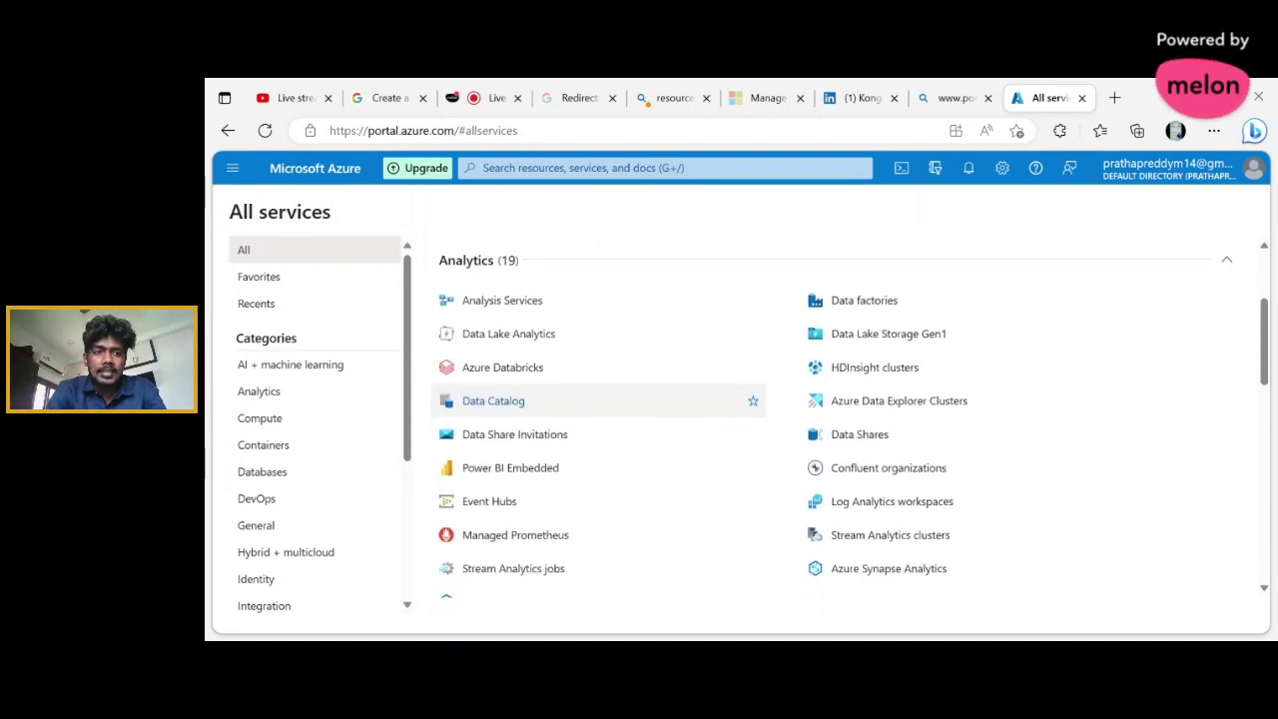
scroll(662, 424, down, 1)
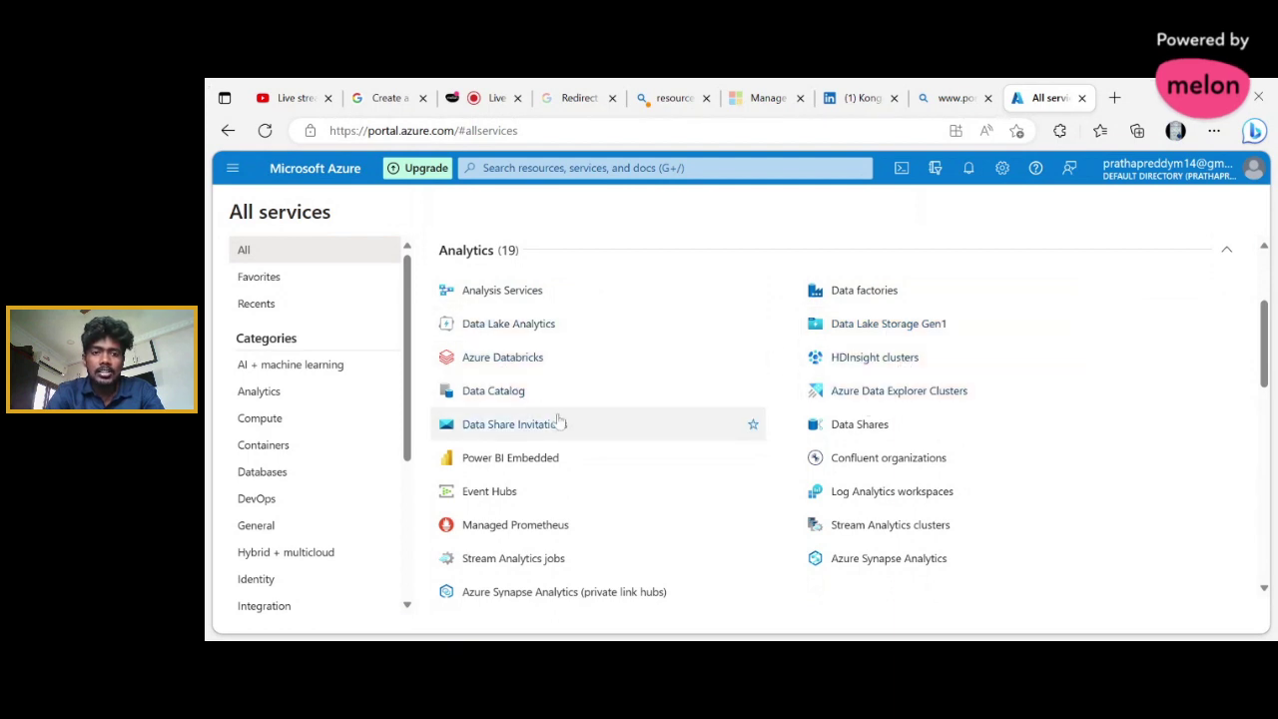
scroll(559, 423, down, 1)
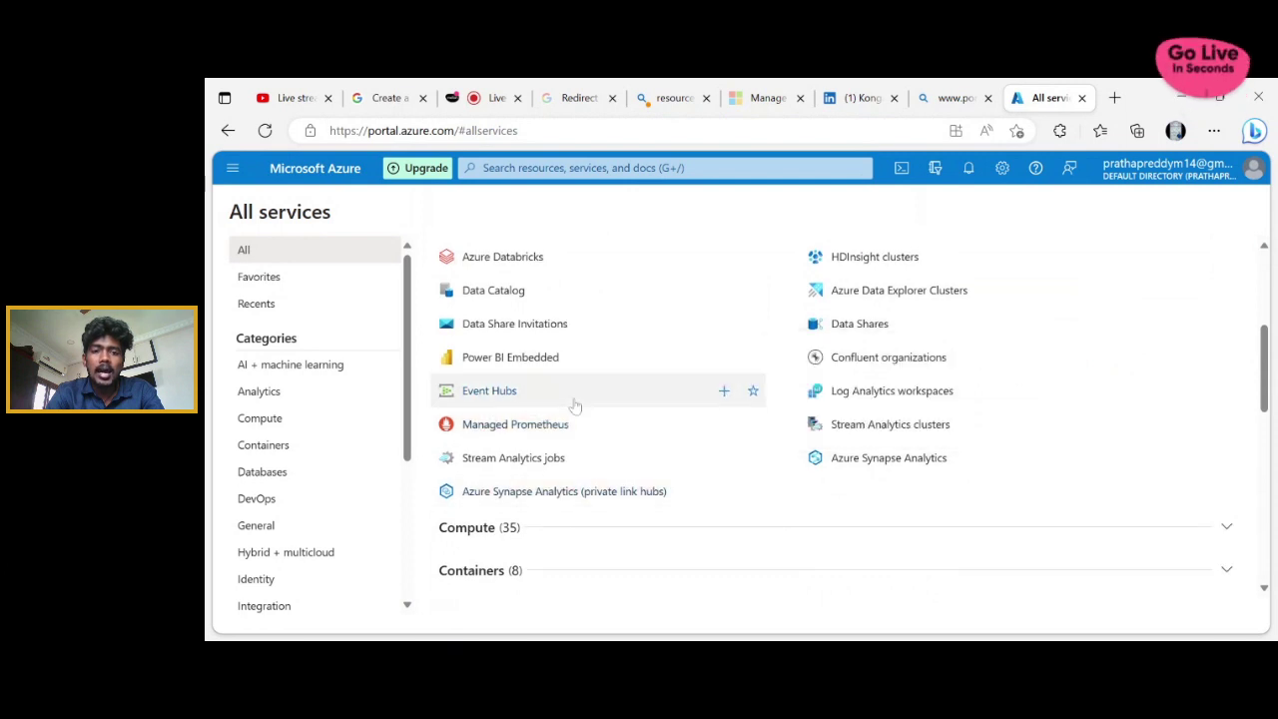
scroll(572, 400, up, 1)
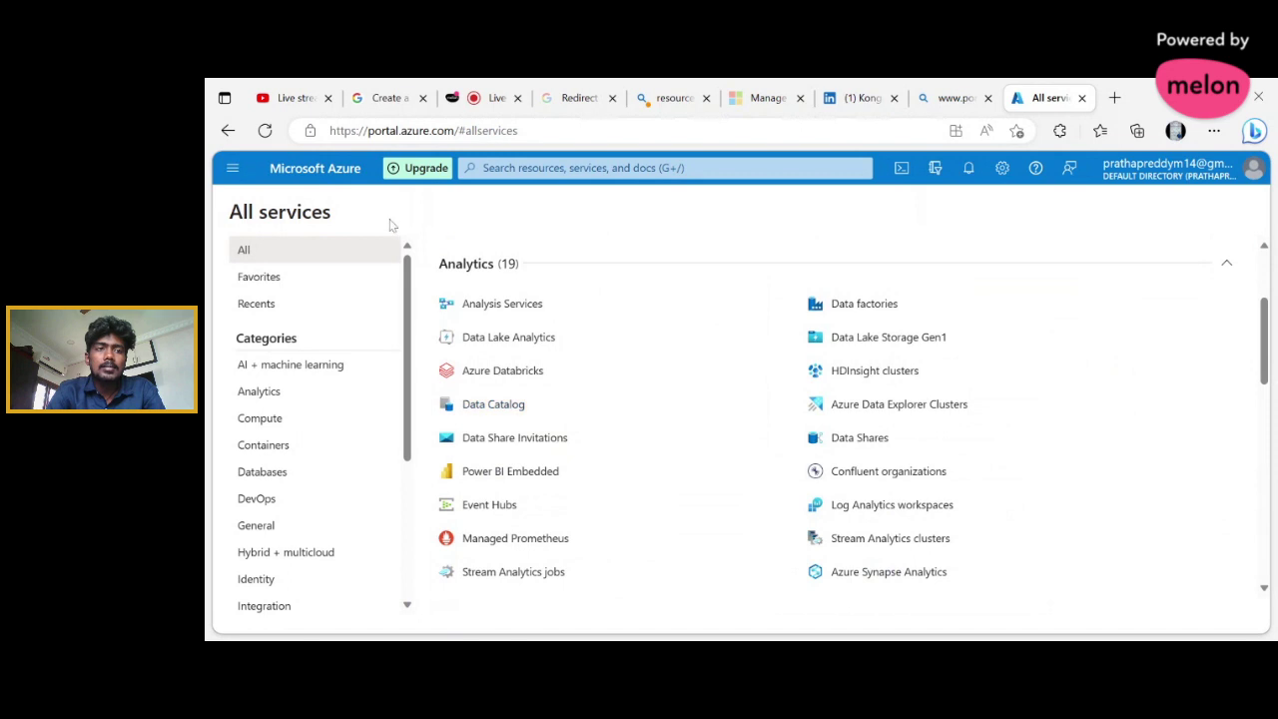
Step: Switch to YouTube Studio, dismiss the stream dashboard tip and complete the Live Control Room walkthrough
click(299, 100)
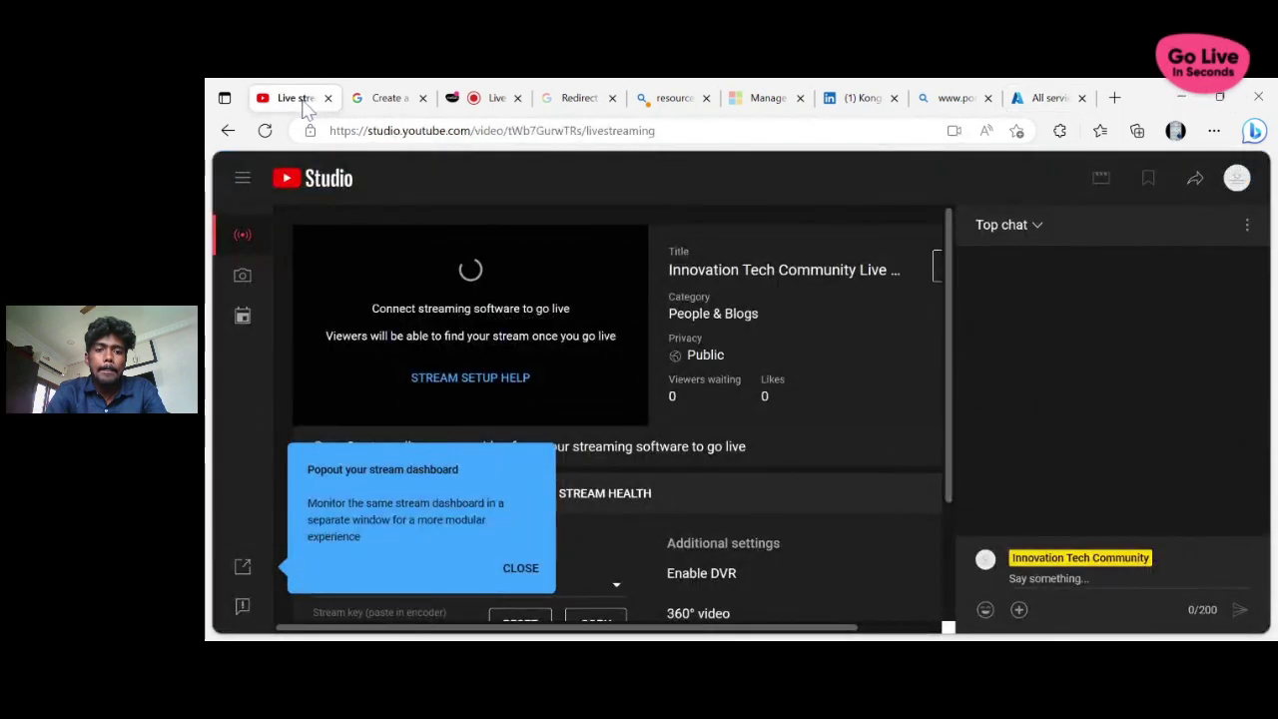
click(517, 569)
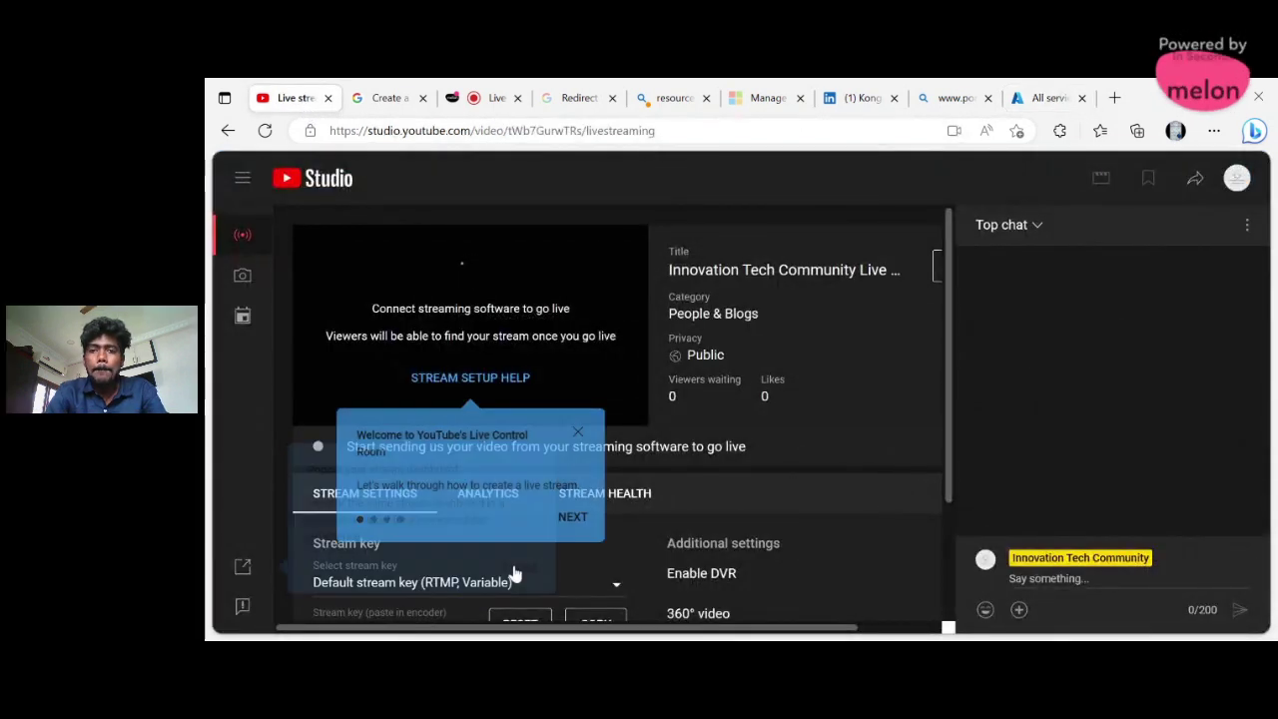
click(569, 521)
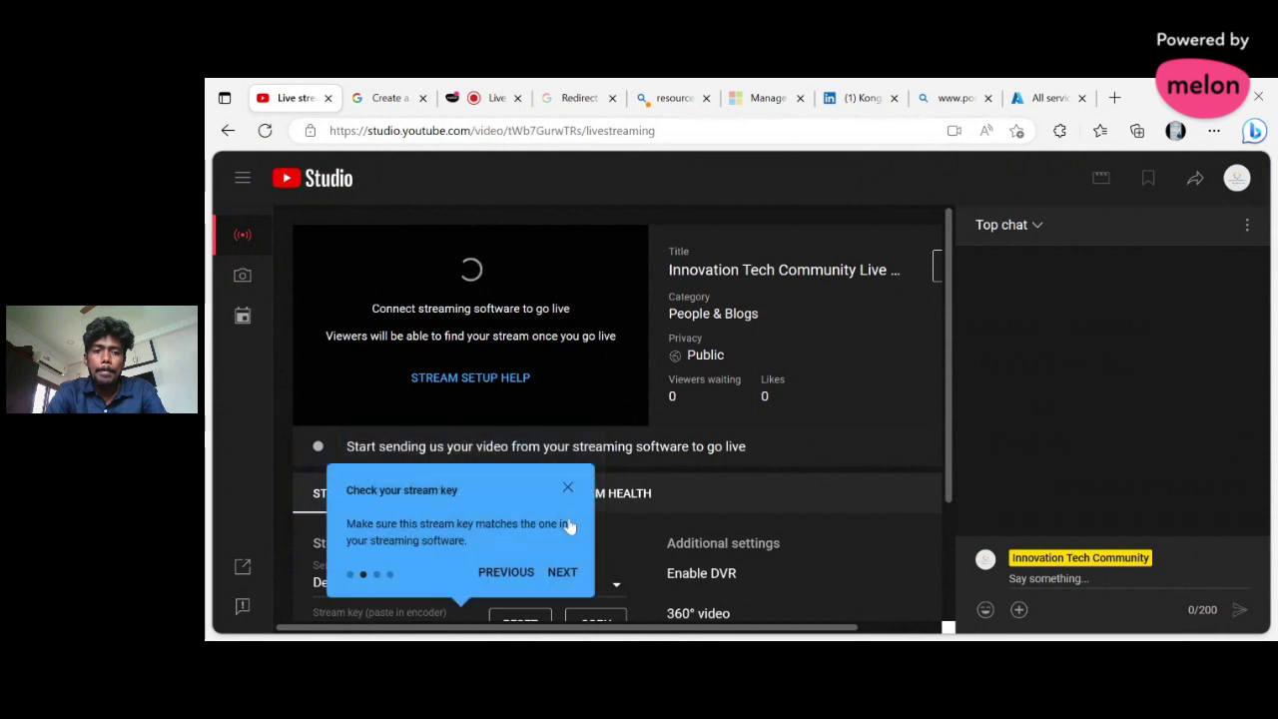
click(559, 571)
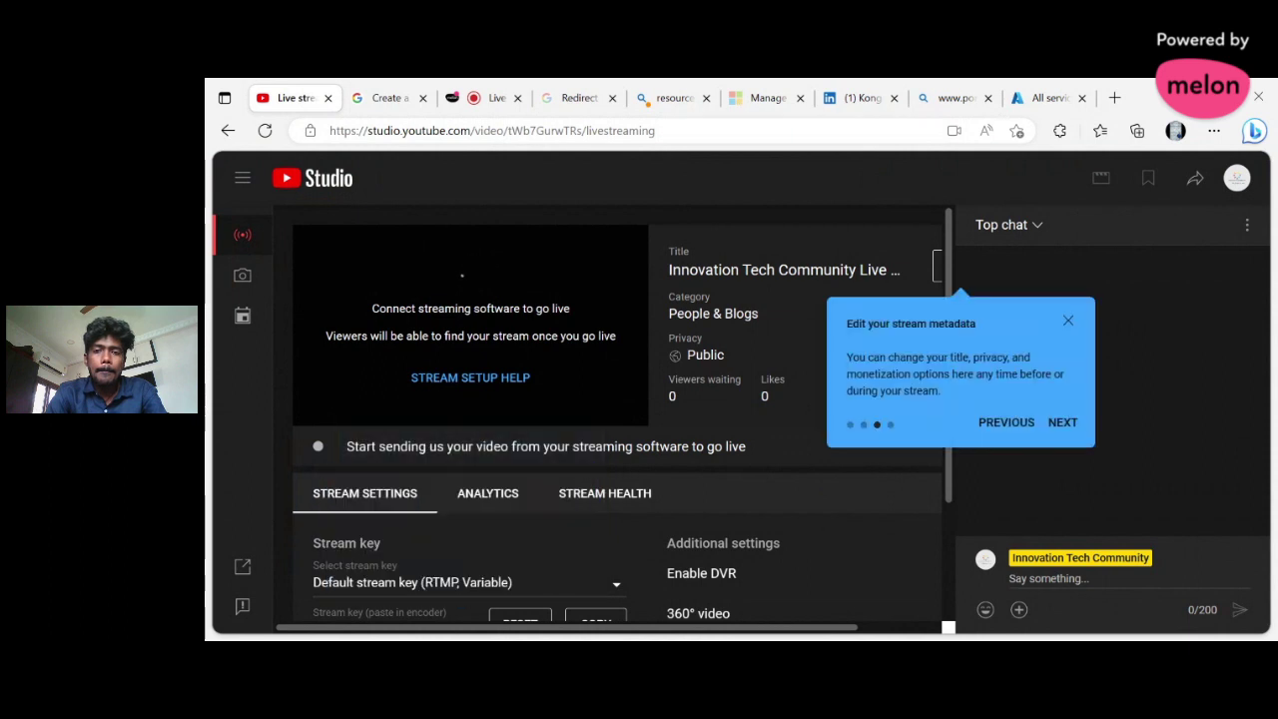
click(1064, 423)
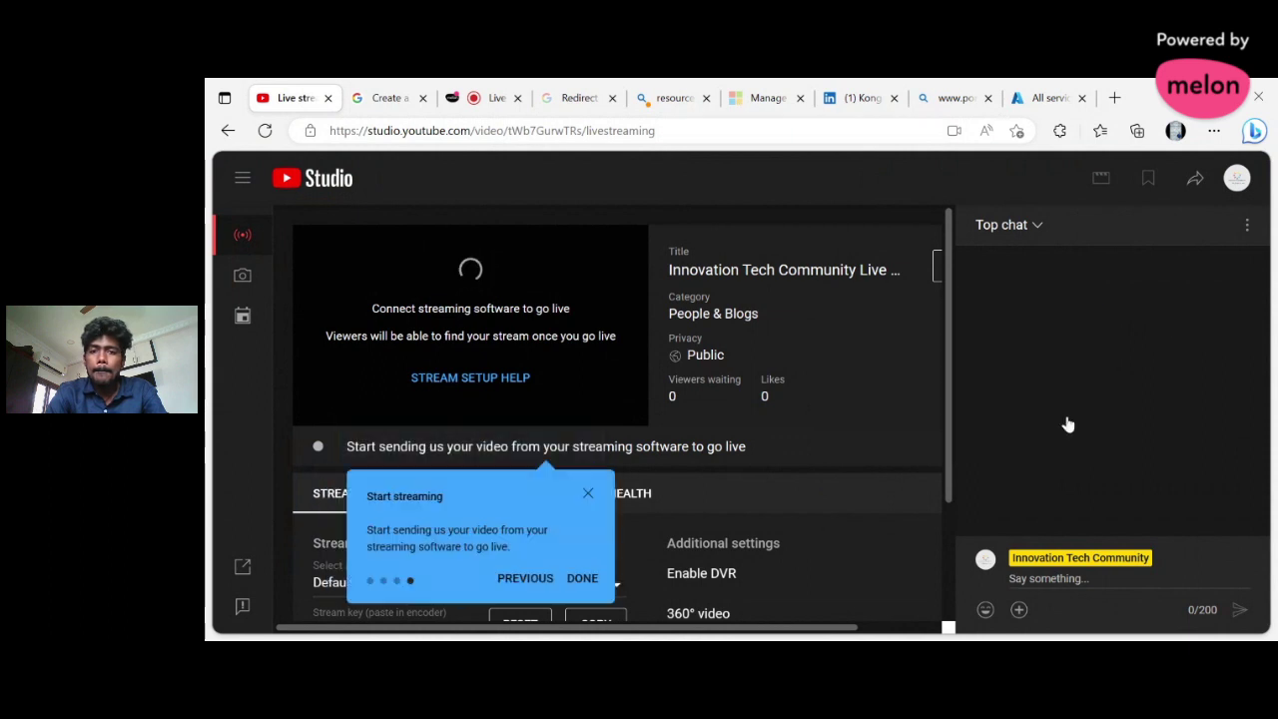
click(574, 581)
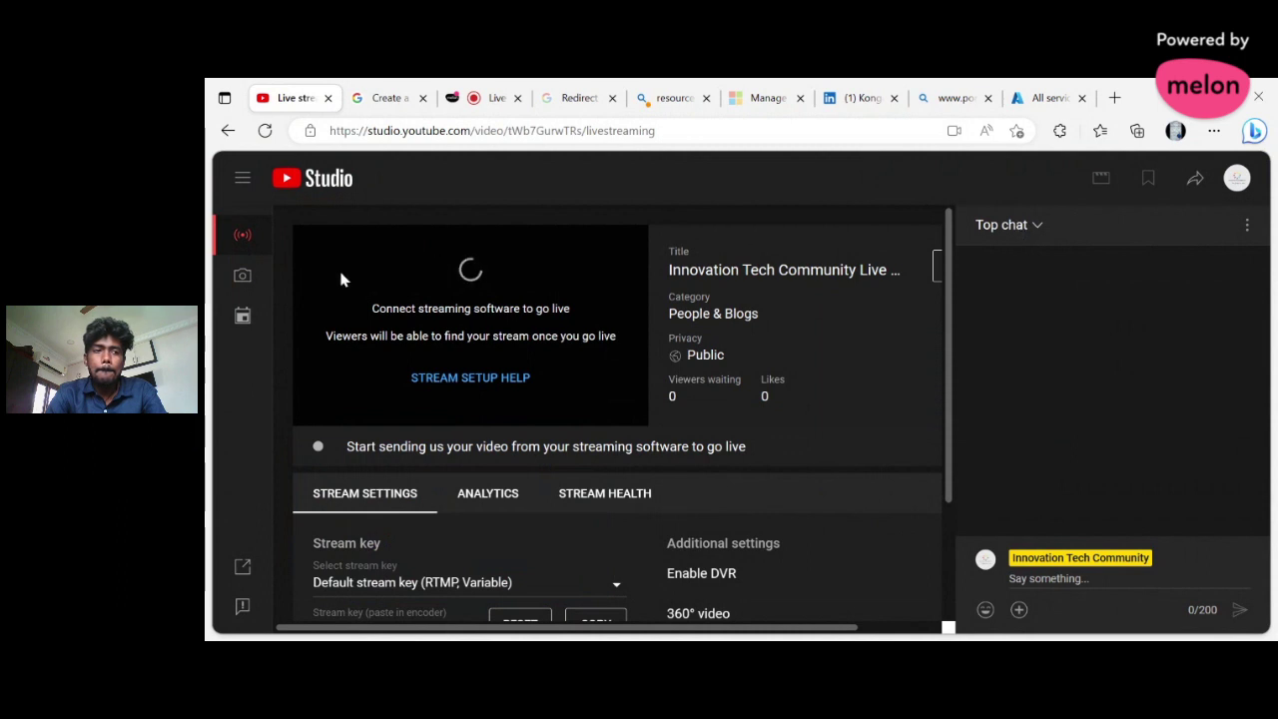
Step: Look at YouTube Studio's webcam stream and Manage pages, and check the recording in the Melon studio
click(242, 277)
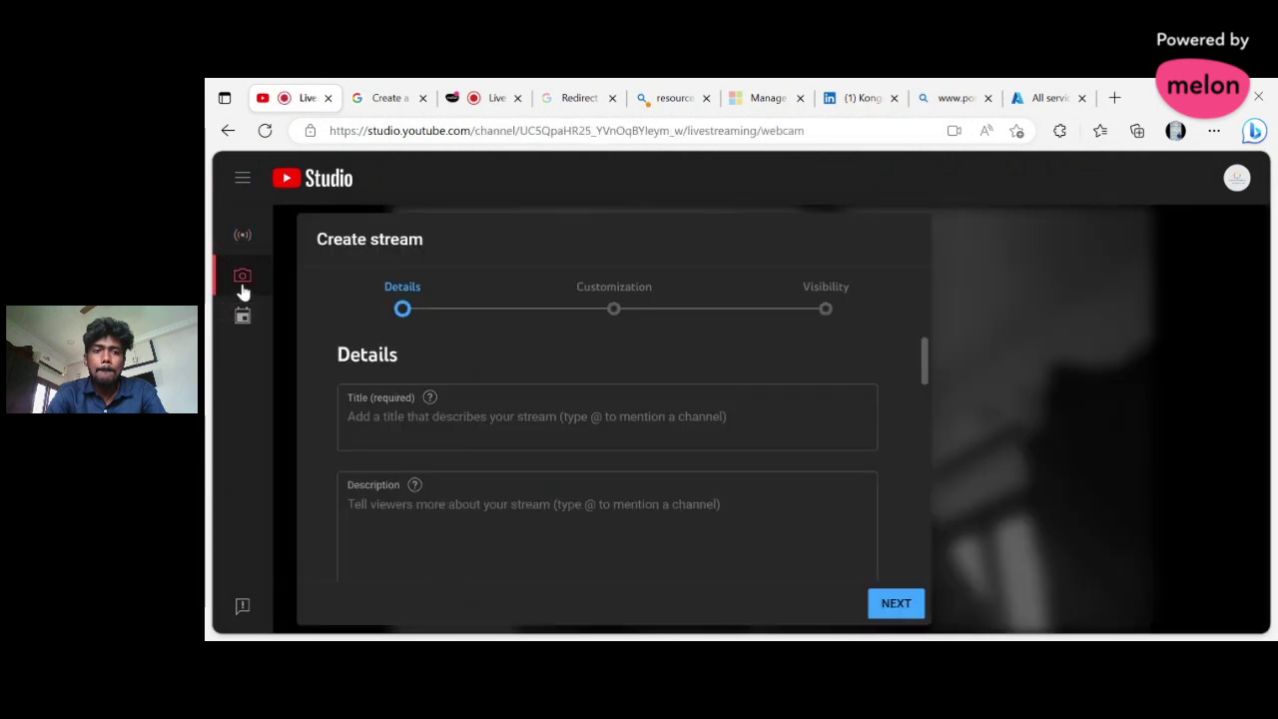
click(229, 318)
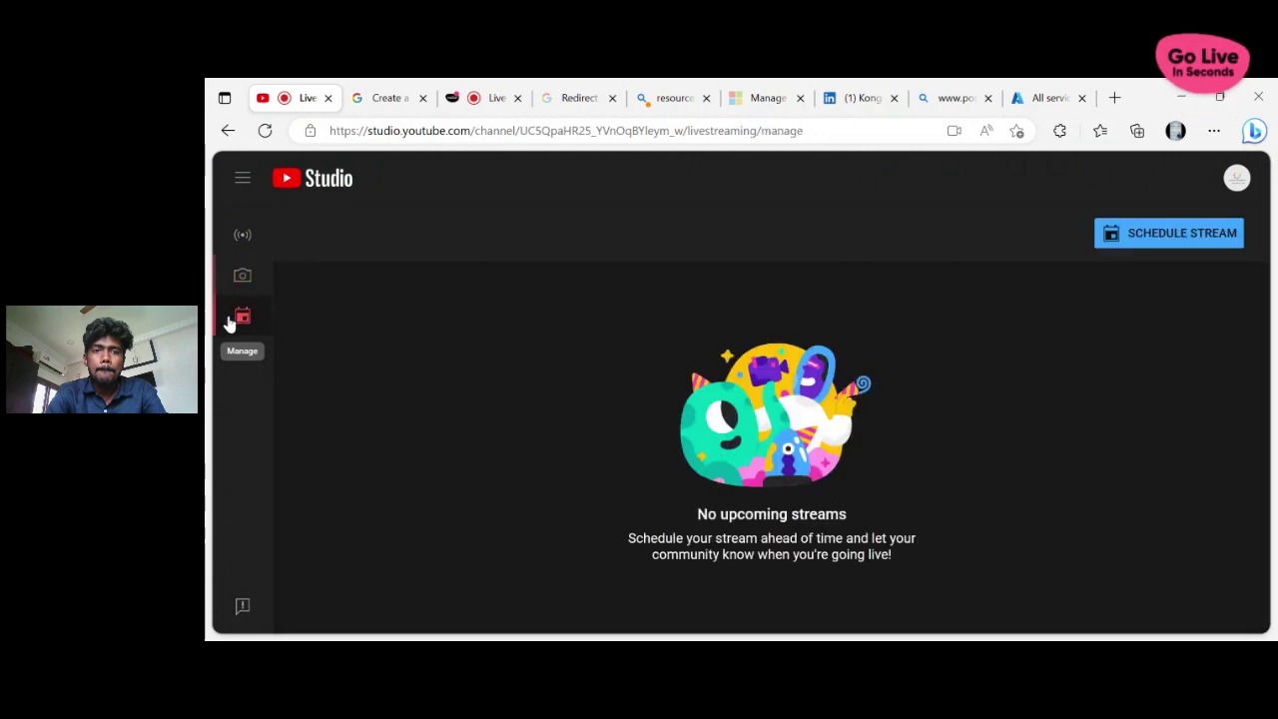
click(505, 99)
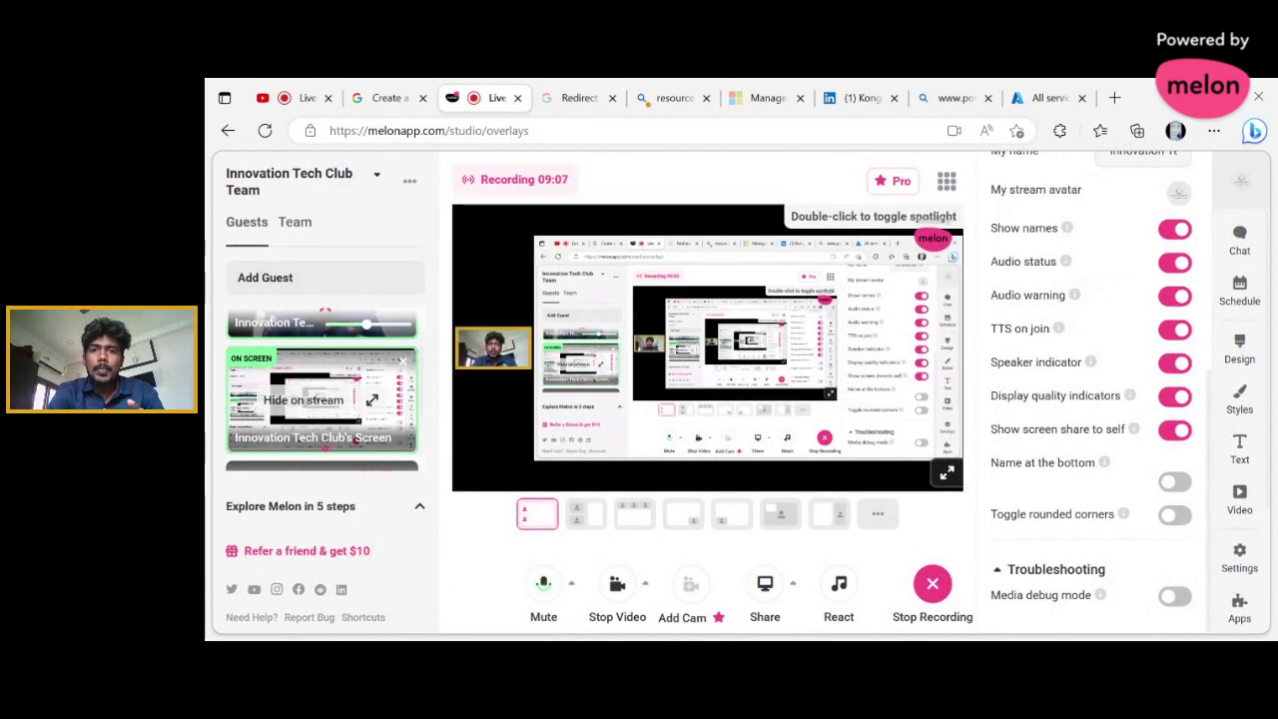
Step: Return to the Azure portal and open Data factories from the Analytics category
click(1050, 100)
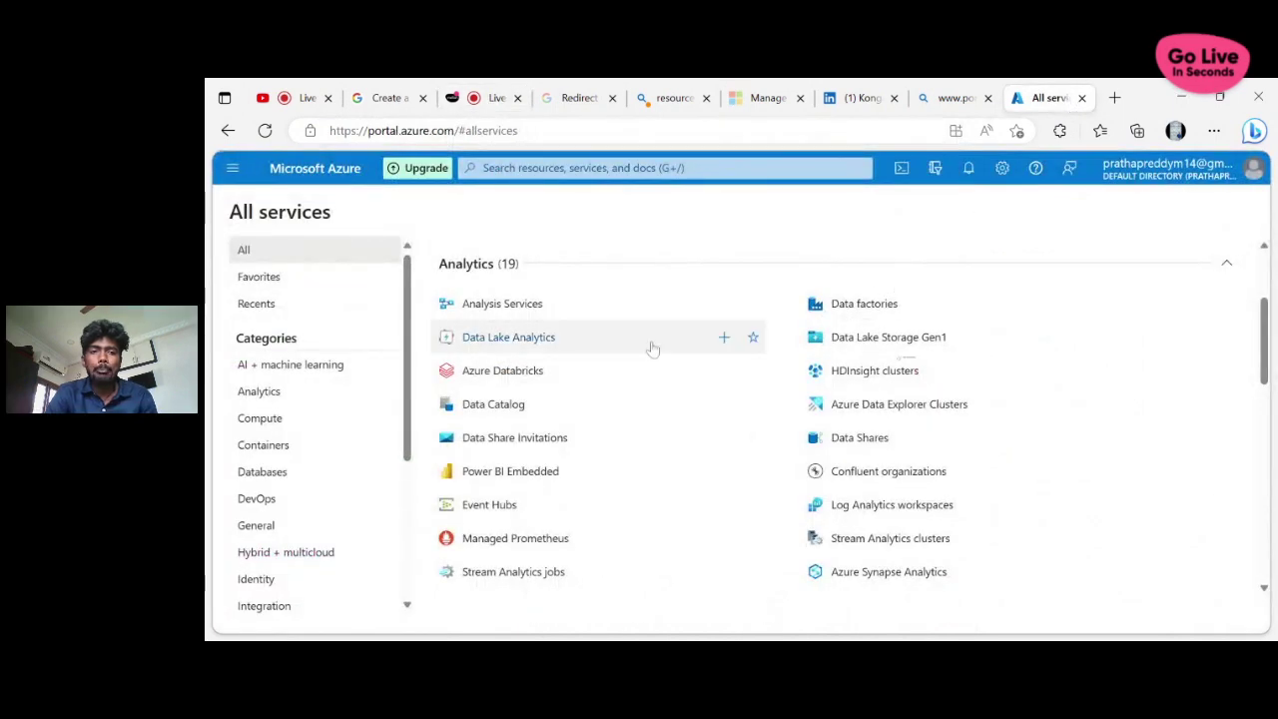
scroll(650, 348, down, 1)
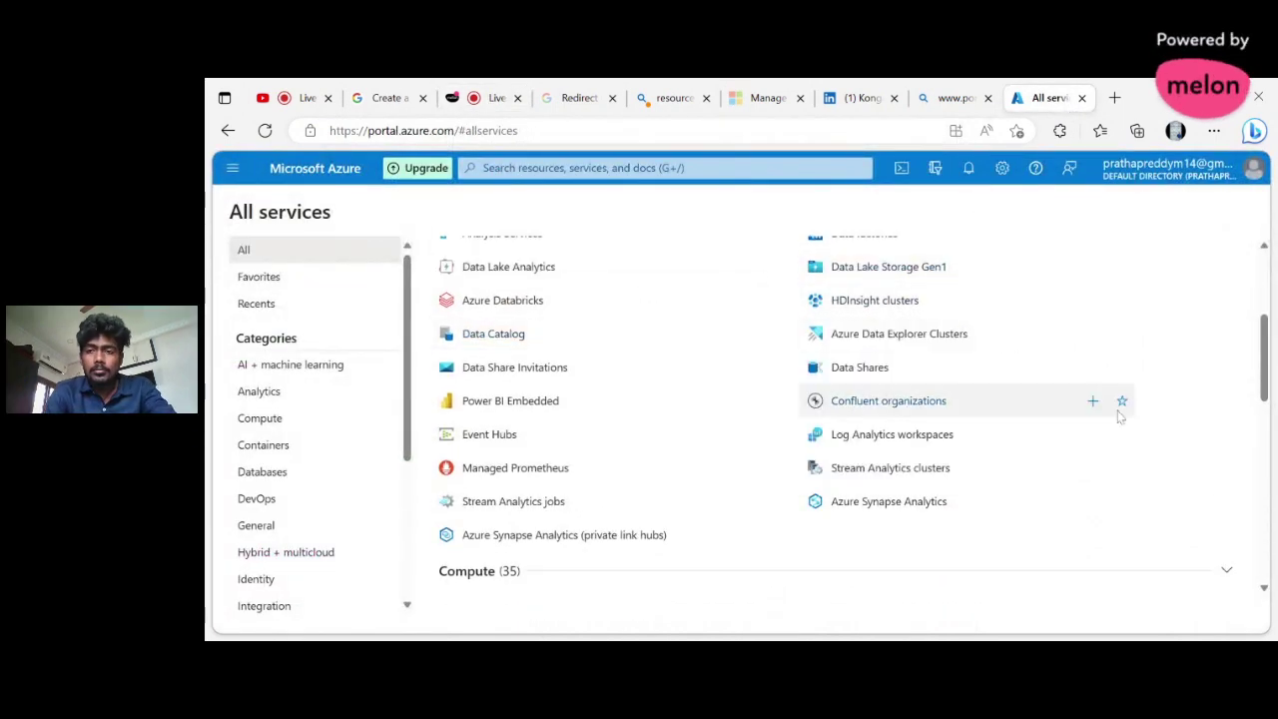
scroll(1119, 417, up, 2)
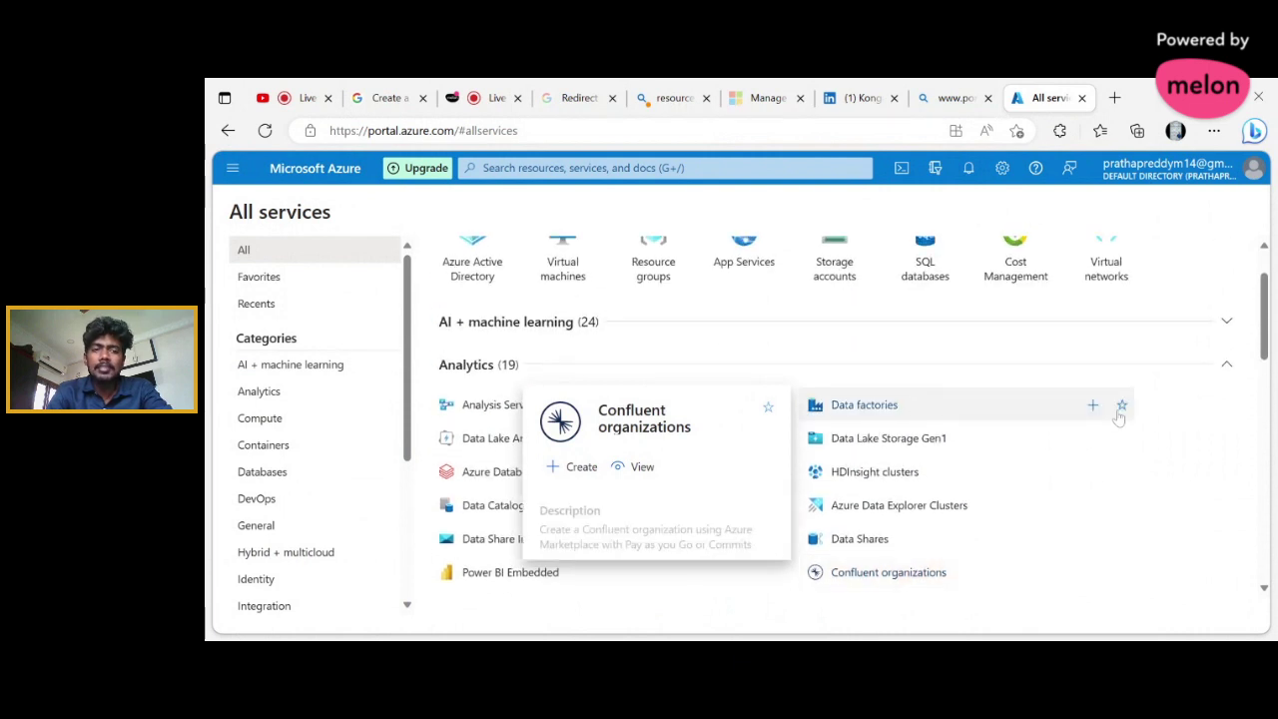
scroll(830, 360, down, 1)
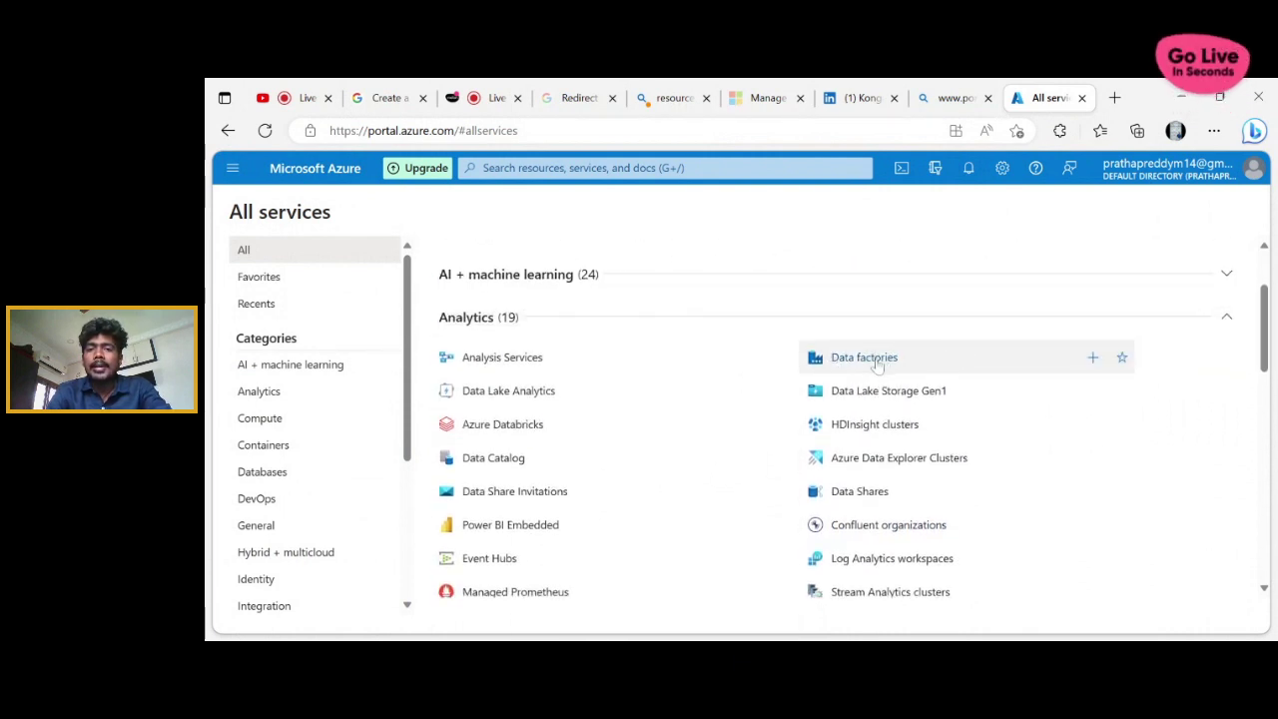
click(859, 367)
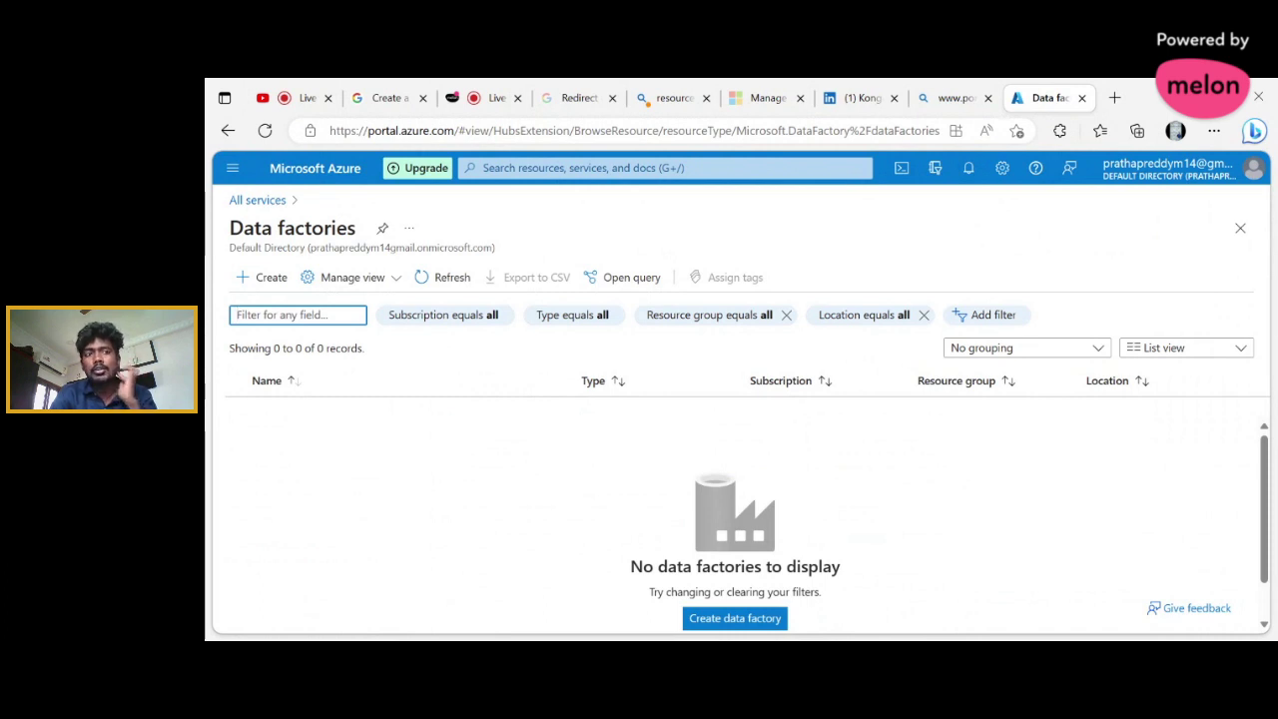
Step: Search the web for "data factory" in a new browser tab and open the Microsoft Learn introduction to Azure Data Factory
click(1114, 98)
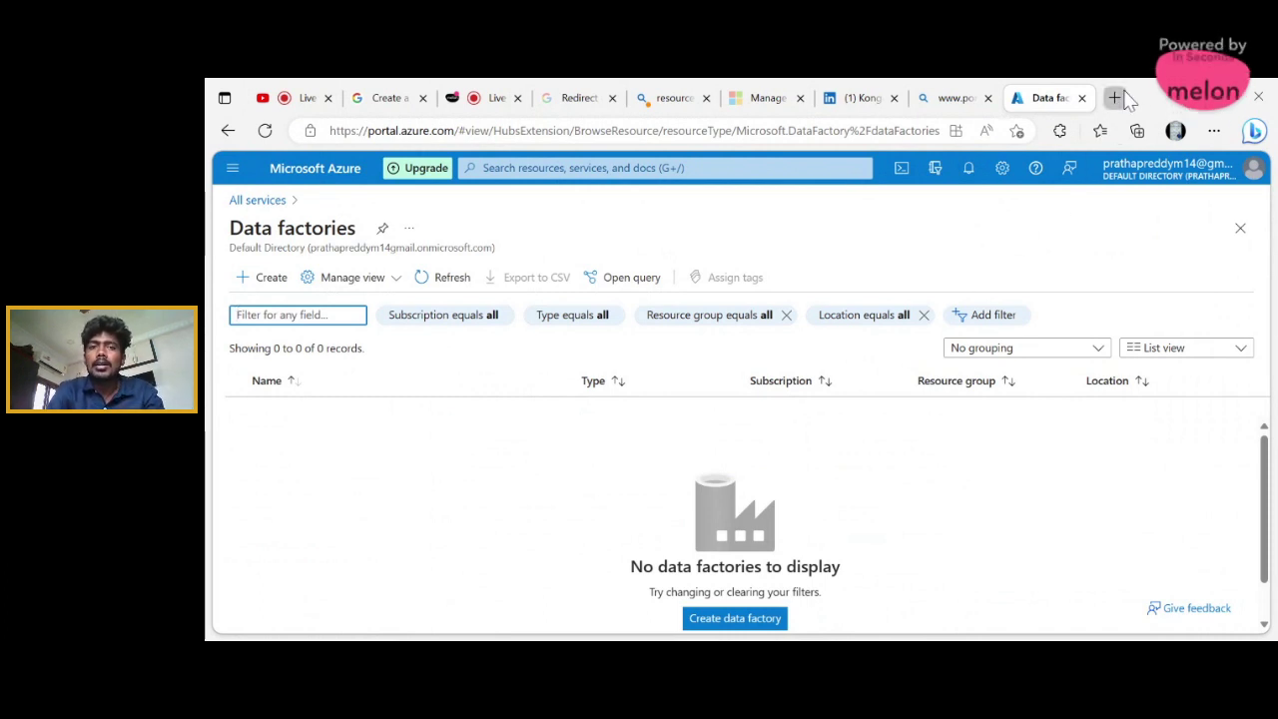
text(data )
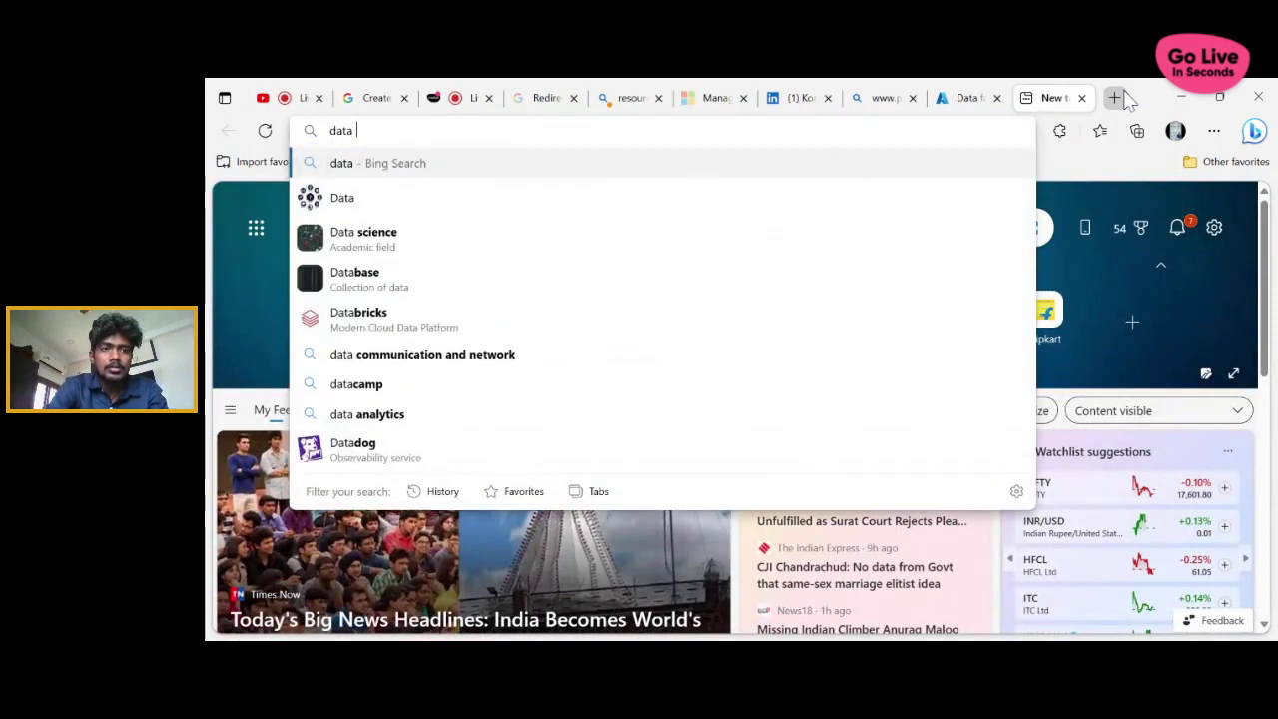
text(fact)
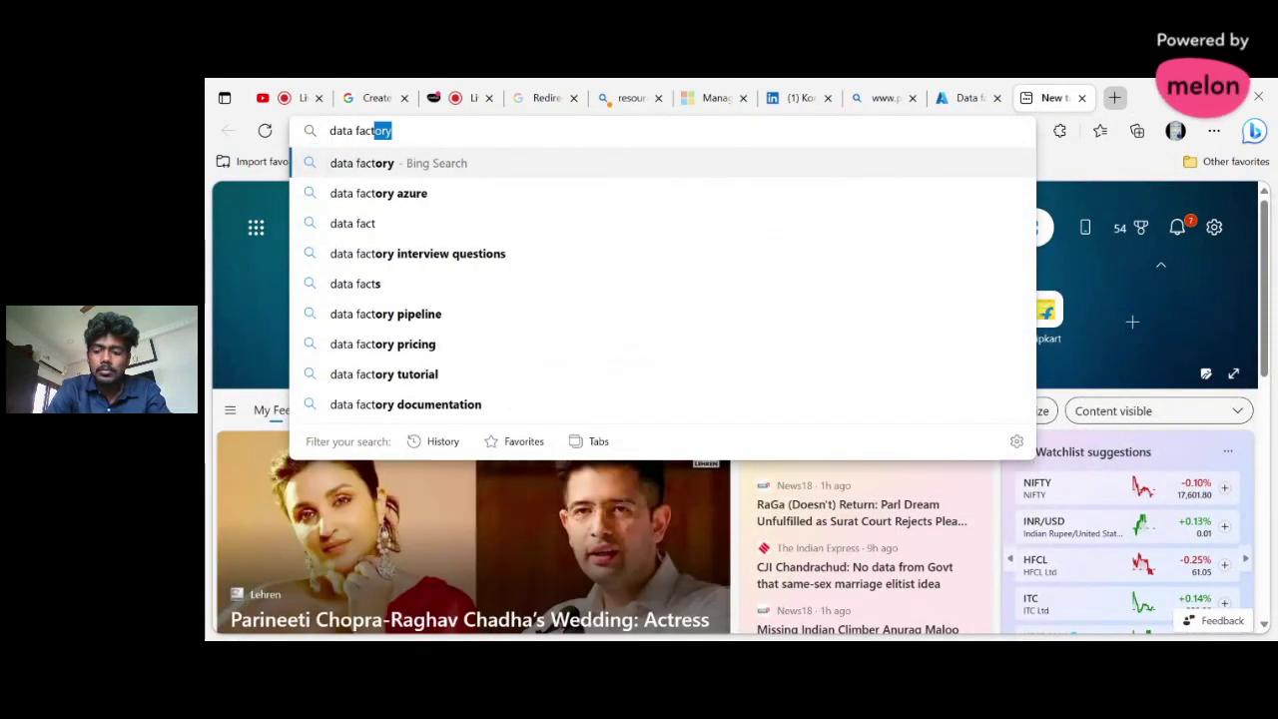
key(Return)
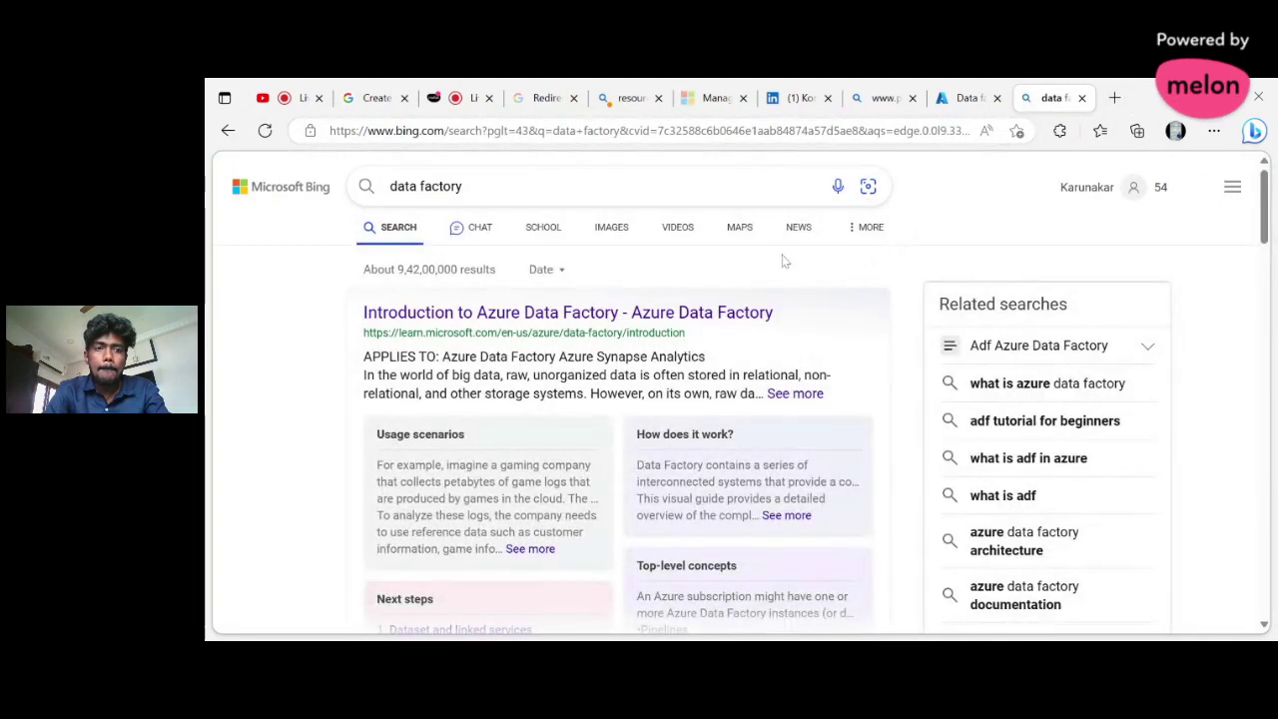
click(519, 327)
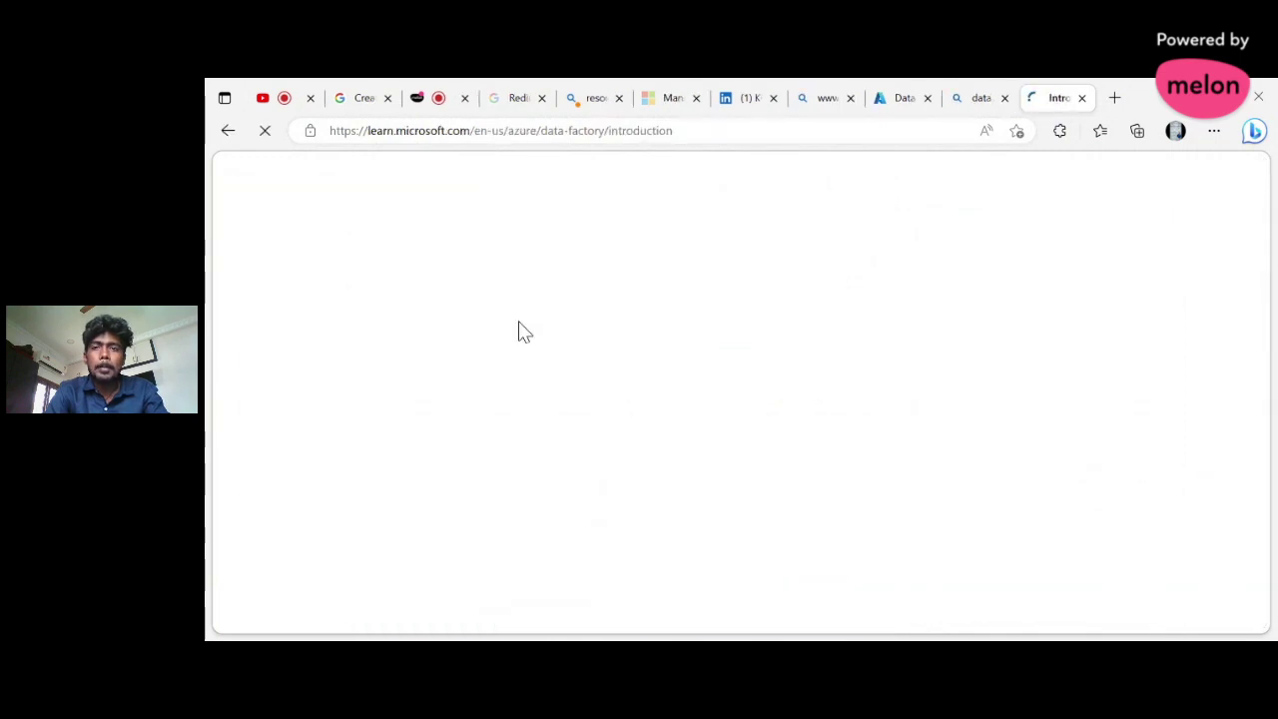
Step: Read the Azure Data Factory article from its introduction to Connect and collect, and return to the Azure portal's Data factories page
scroll(729, 400, down, 1)
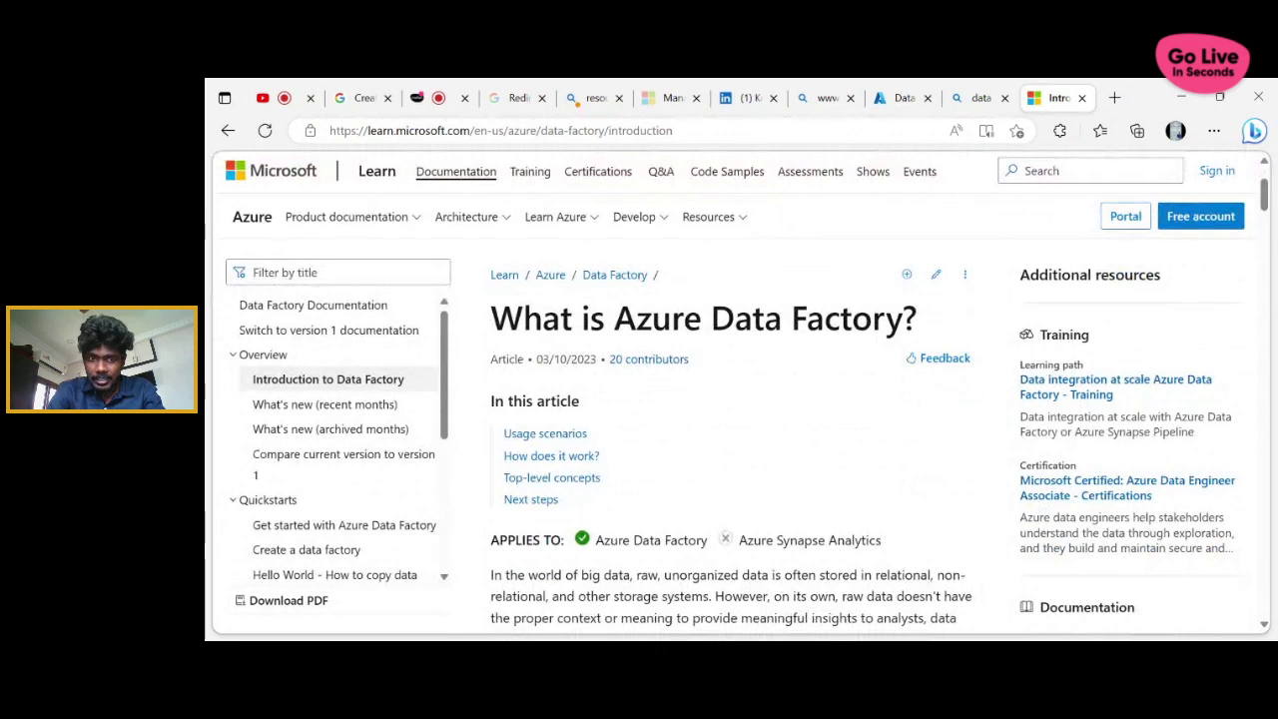
scroll(733, 399, down, 1)
scroll(734, 400, down, 2)
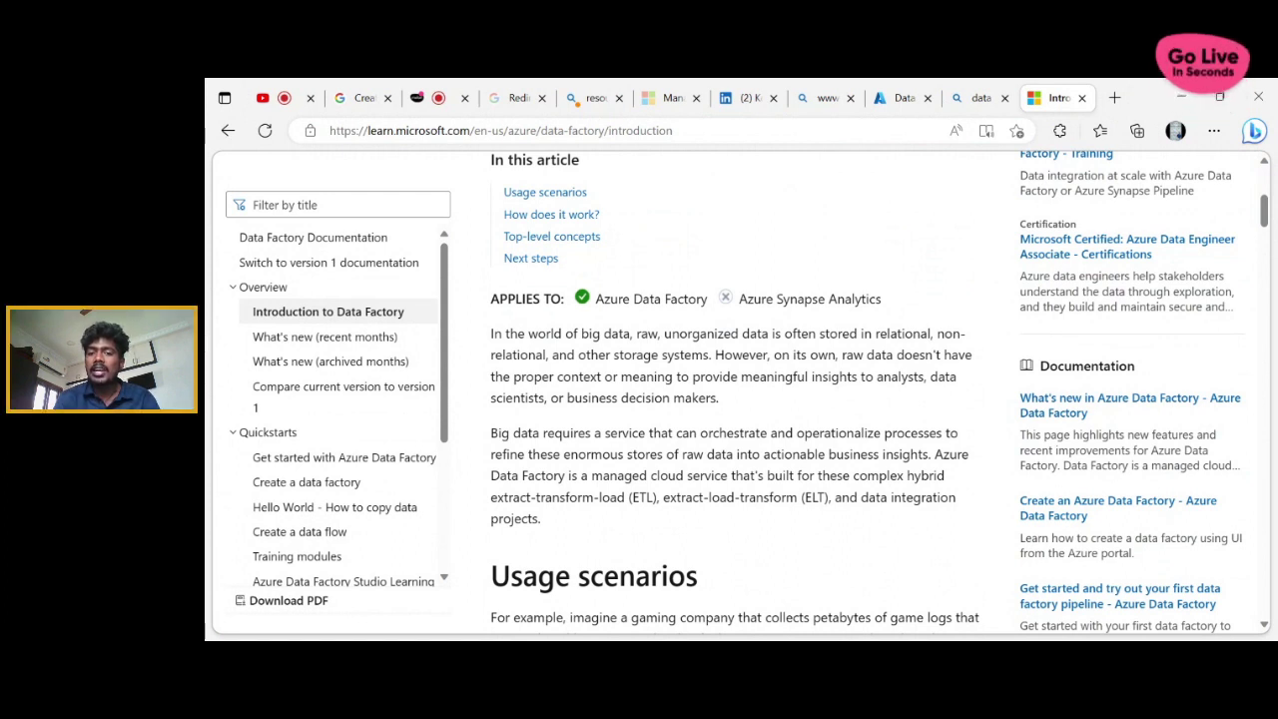
scroll(734, 399, down, 2)
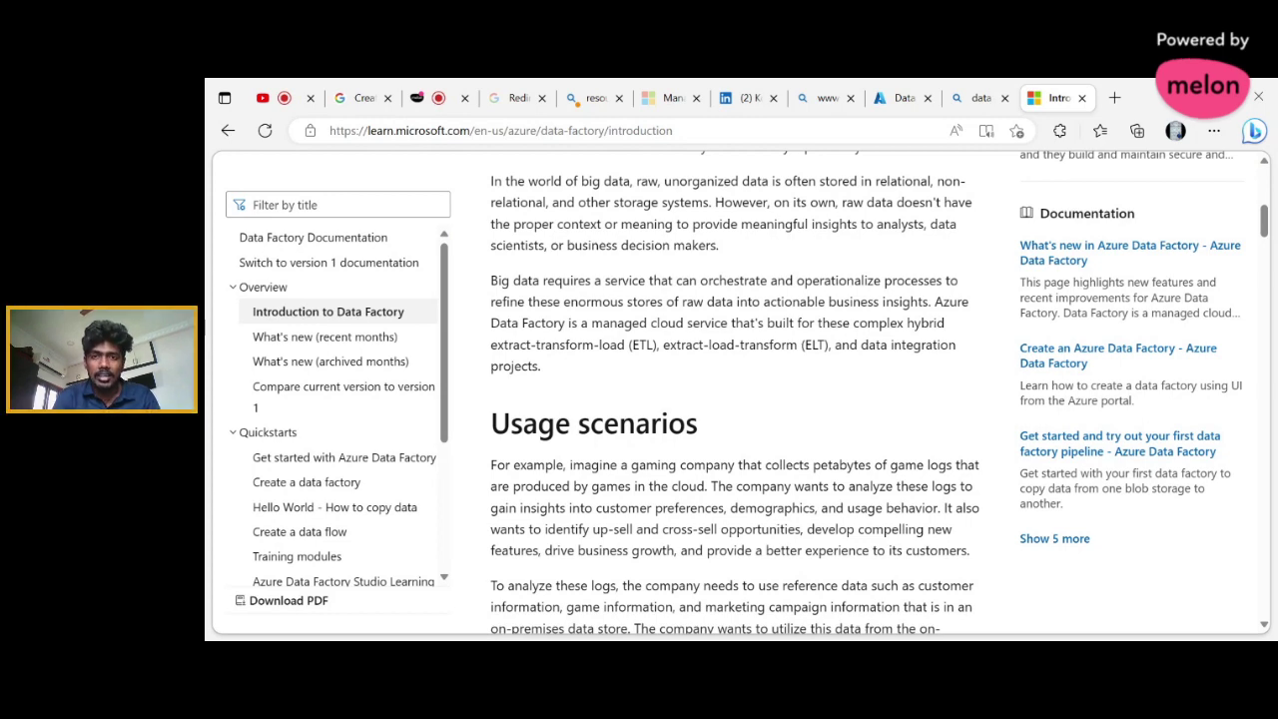
scroll(739, 399, down, 8)
scroll(735, 399, down, 3)
scroll(735, 399, up, 2)
scroll(607, 463, down, 2)
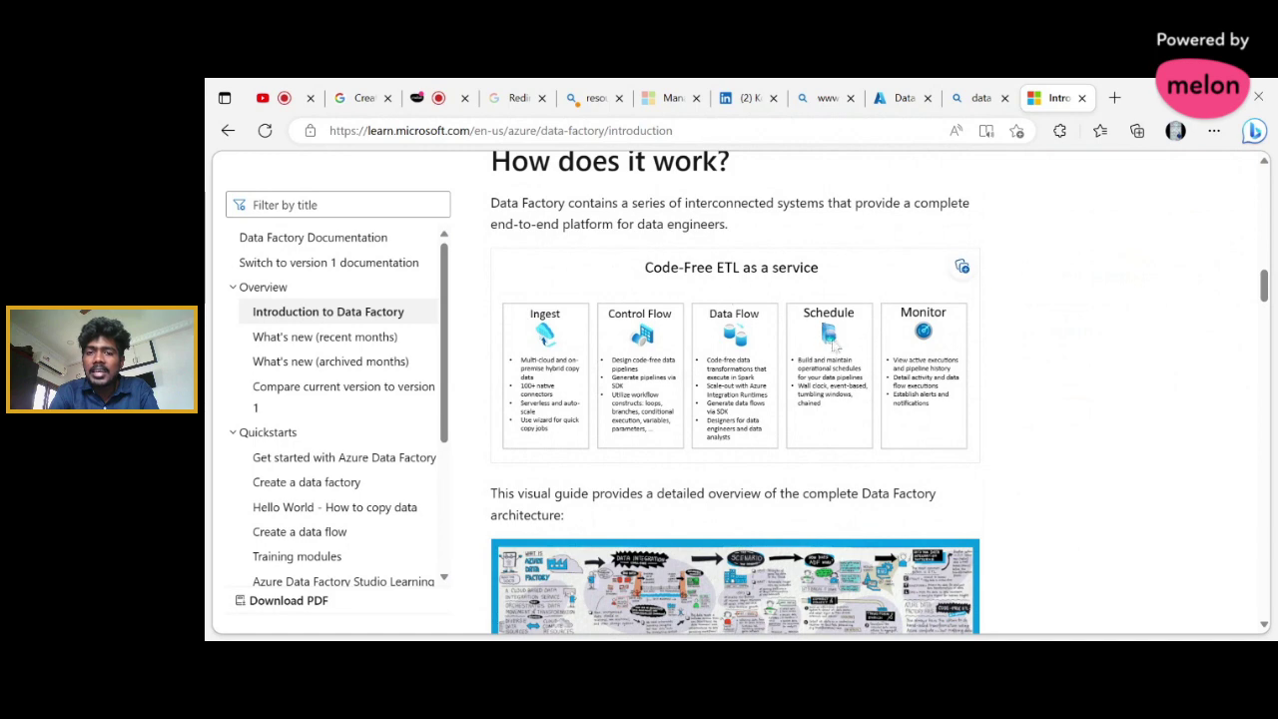
scroll(807, 332, down, 4)
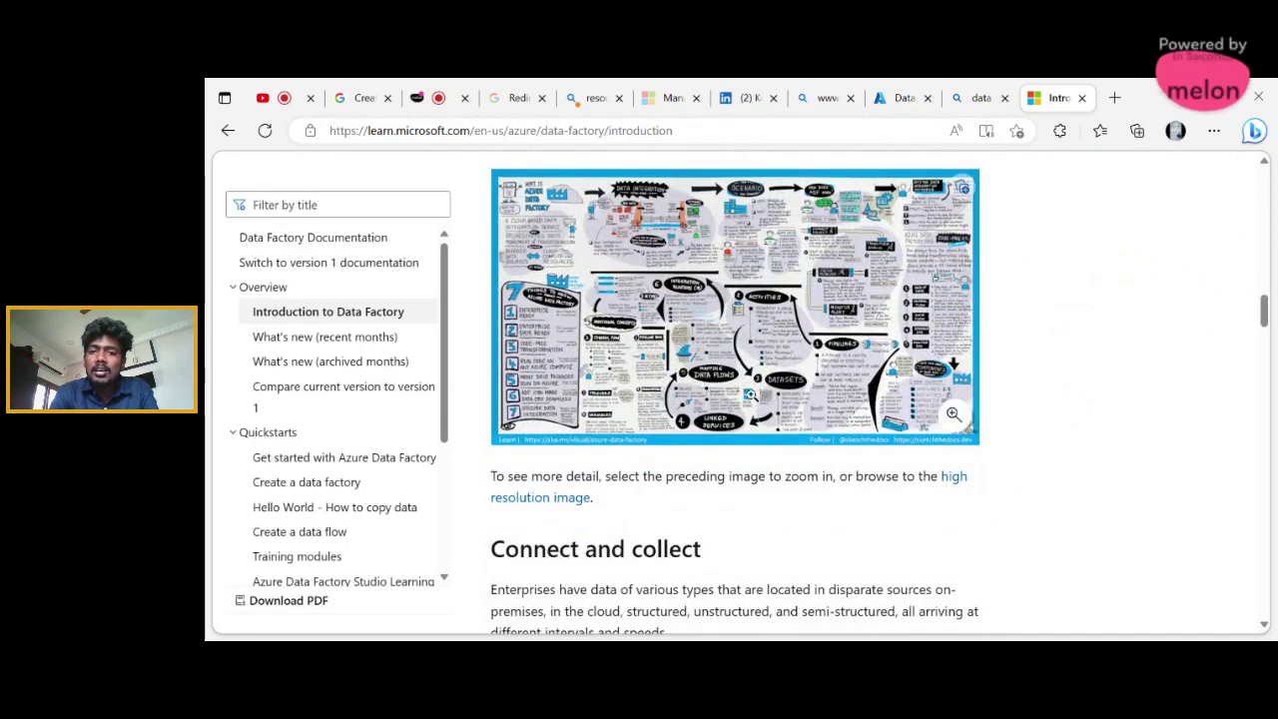
scroll(682, 285, up, 2)
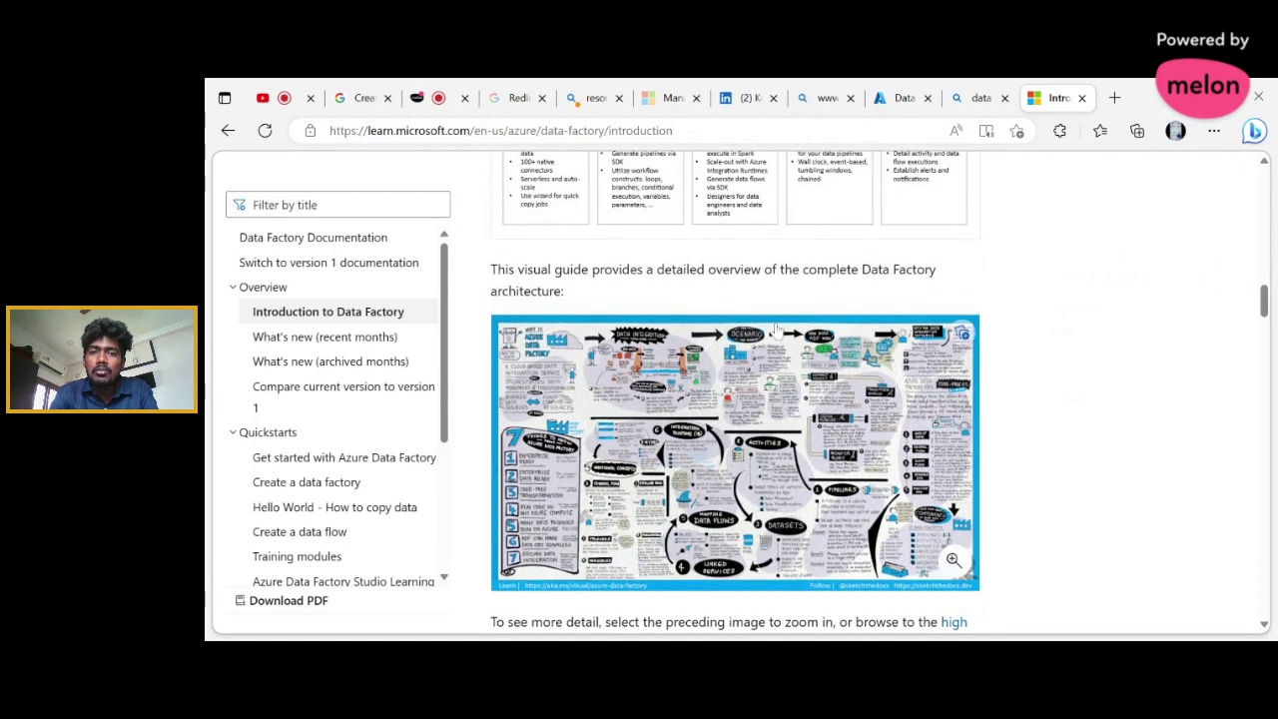
scroll(784, 370, down, 3)
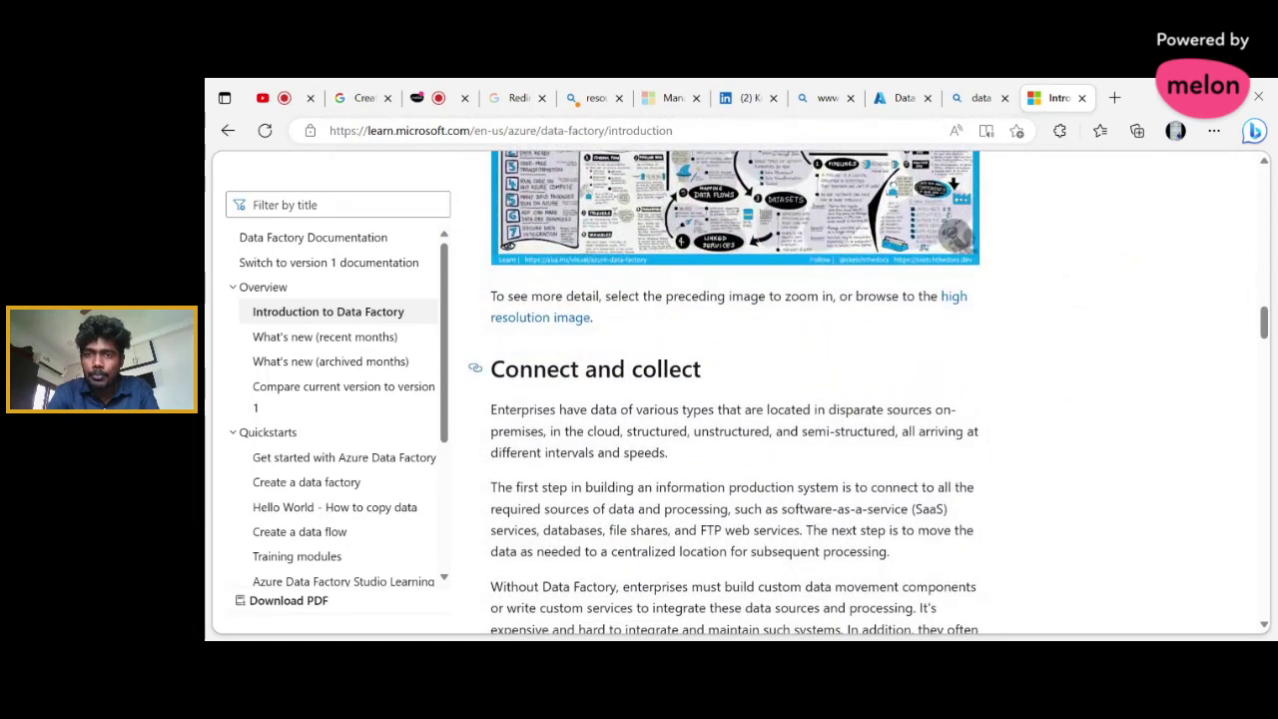
click(901, 100)
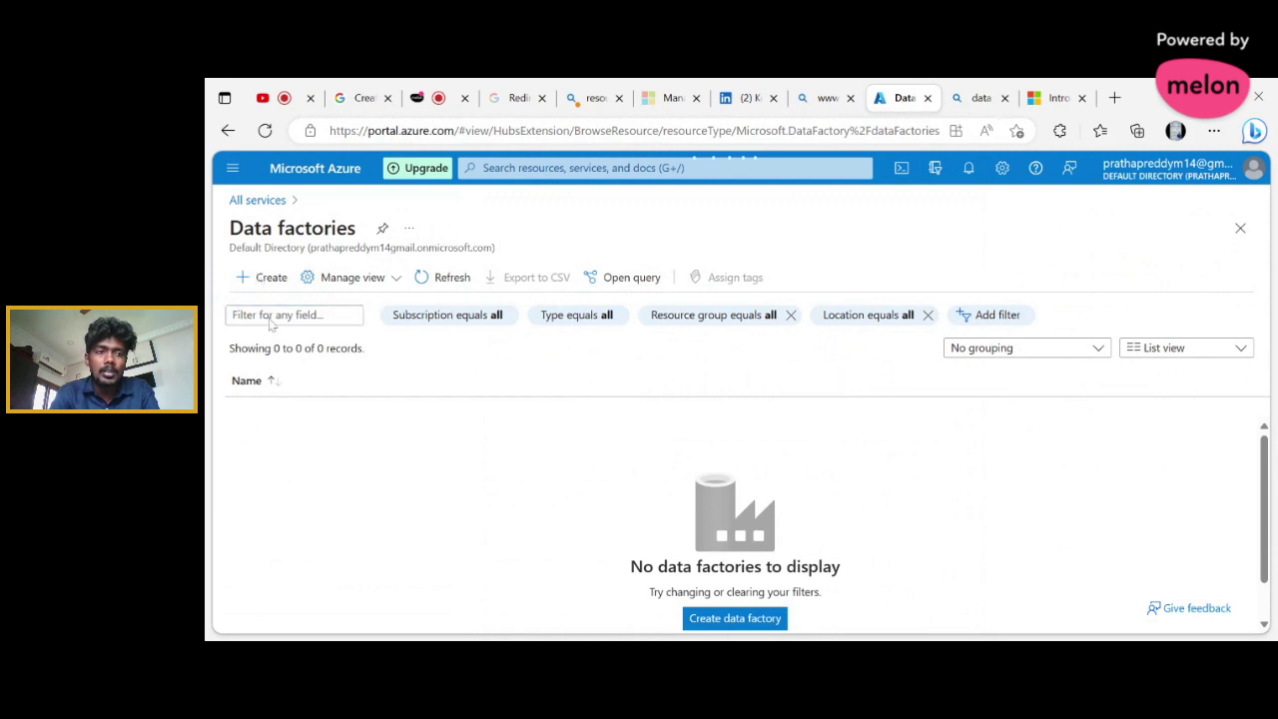
Step: Start creating a data factory on the Free Trial subscription and assign it to the rg_cosmosdb resource group
click(262, 282)
scroll(559, 289, down, 1)
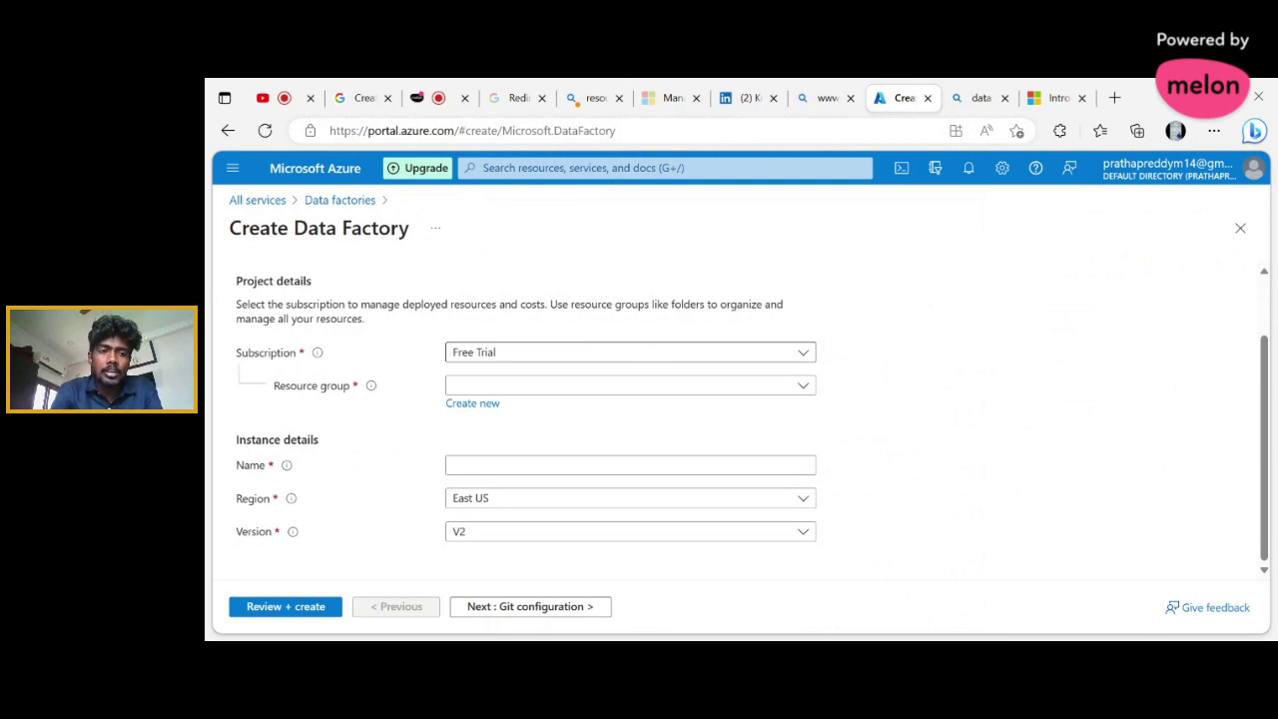
click(544, 389)
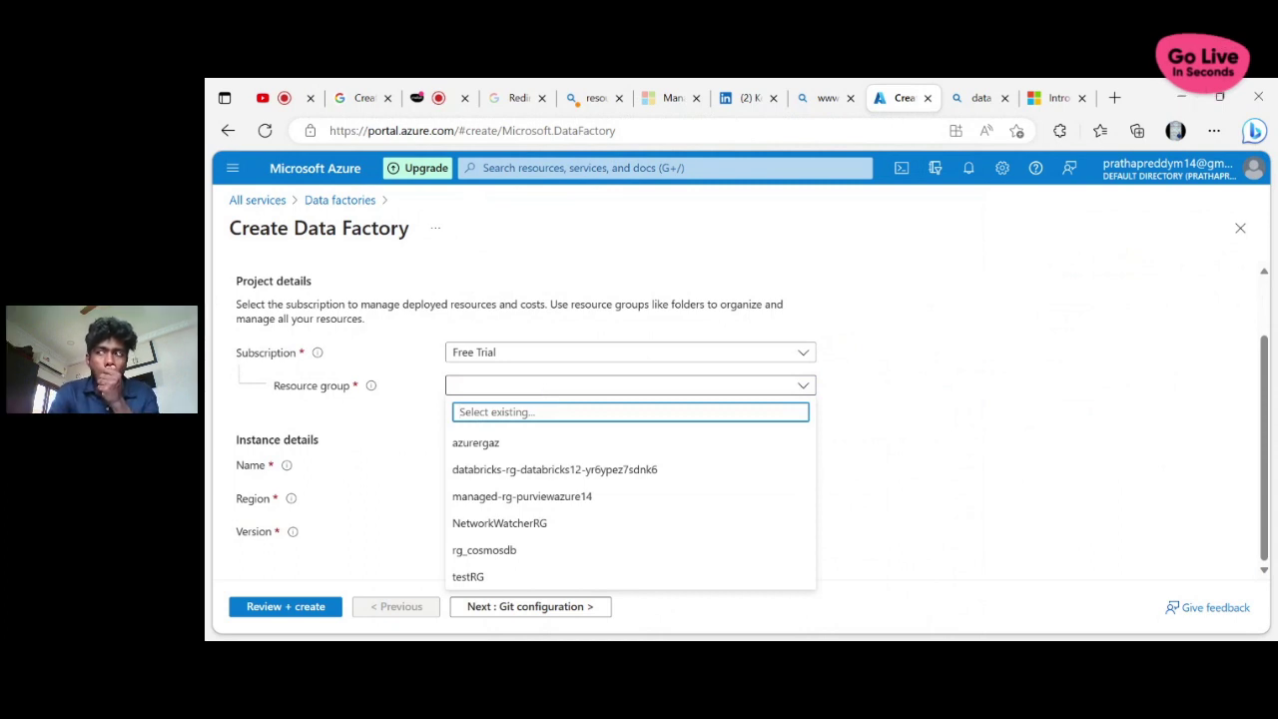
click(469, 549)
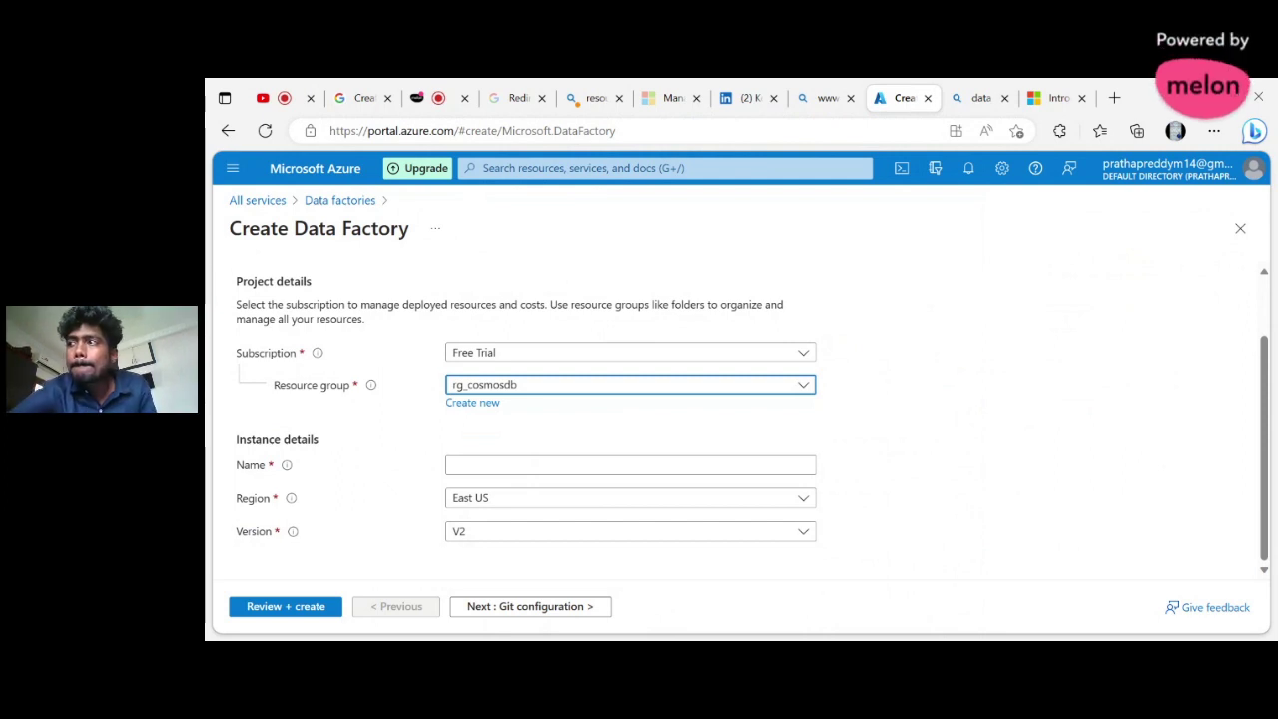
Step: Enter azuredf1 as the data factory's name and extend it to azuredf143
click(454, 465)
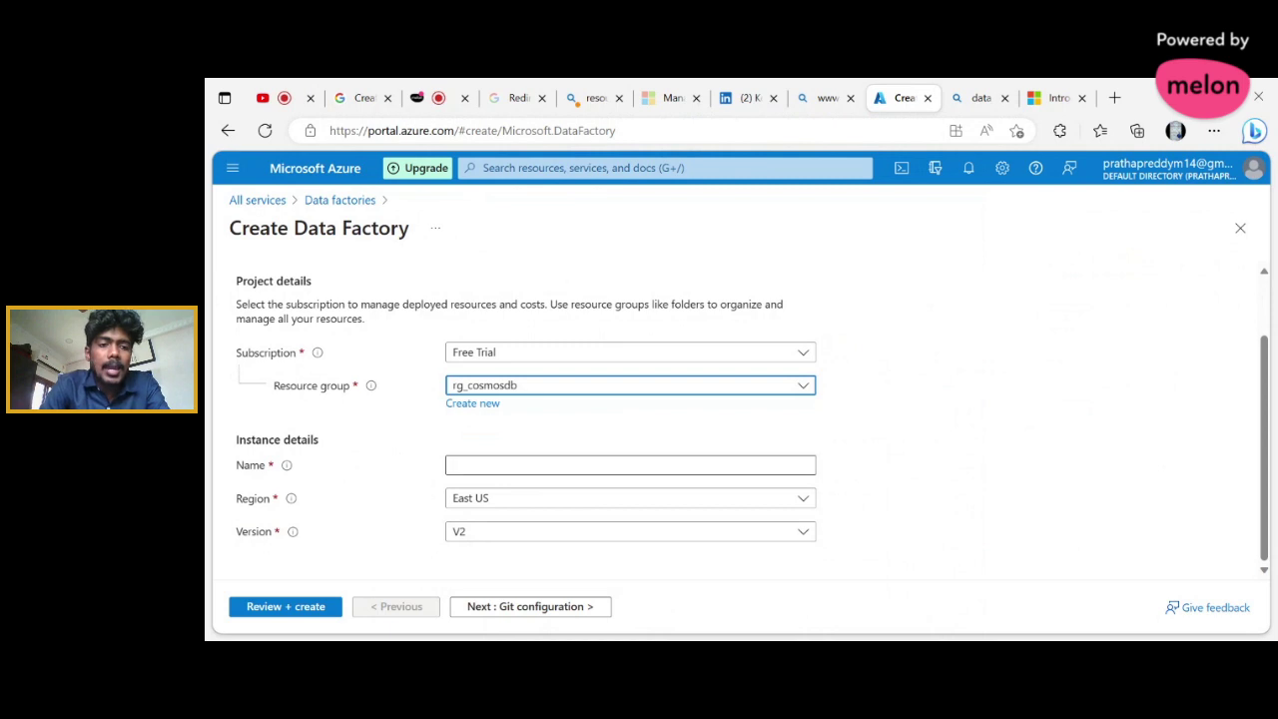
text(azure)
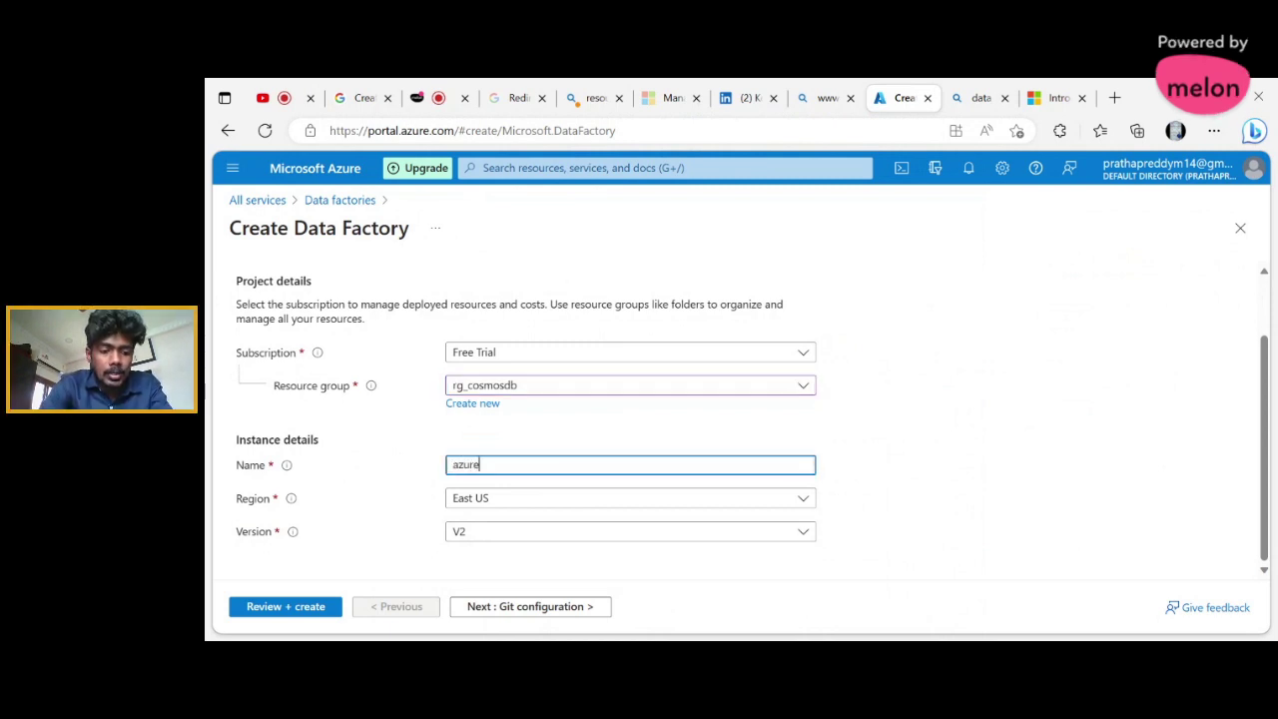
text(df1)
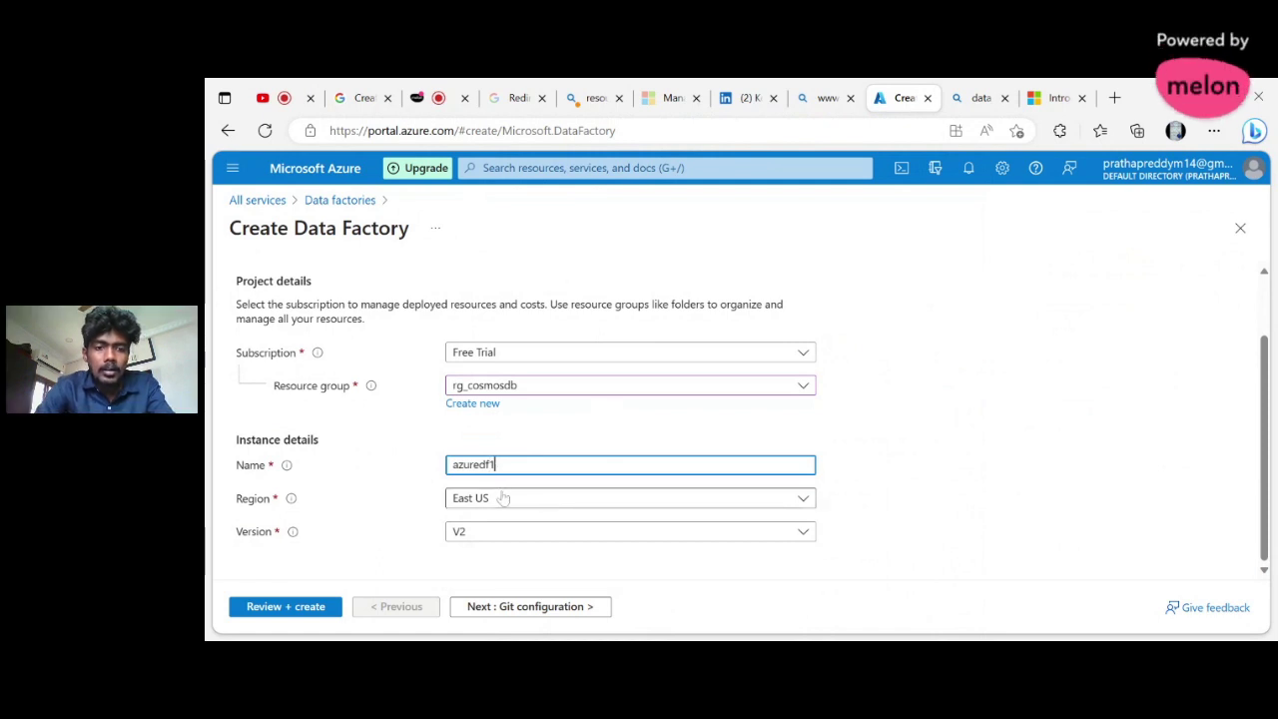
click(495, 500)
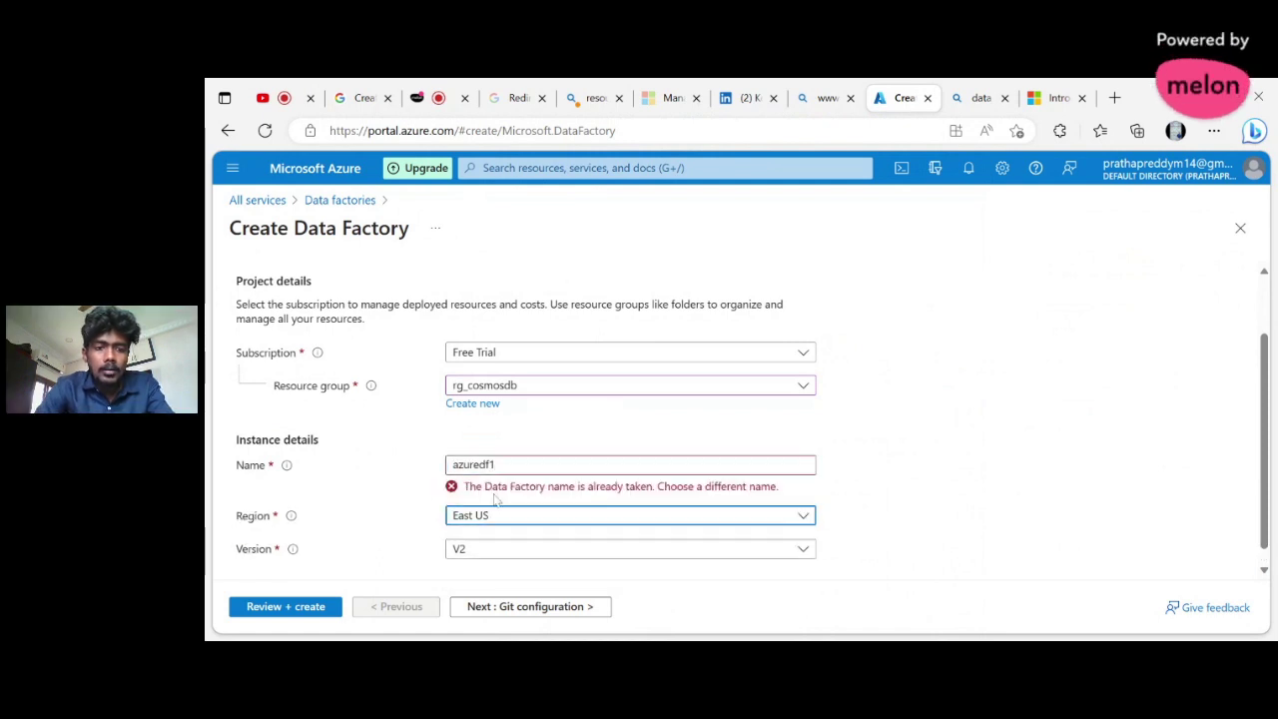
click(495, 464)
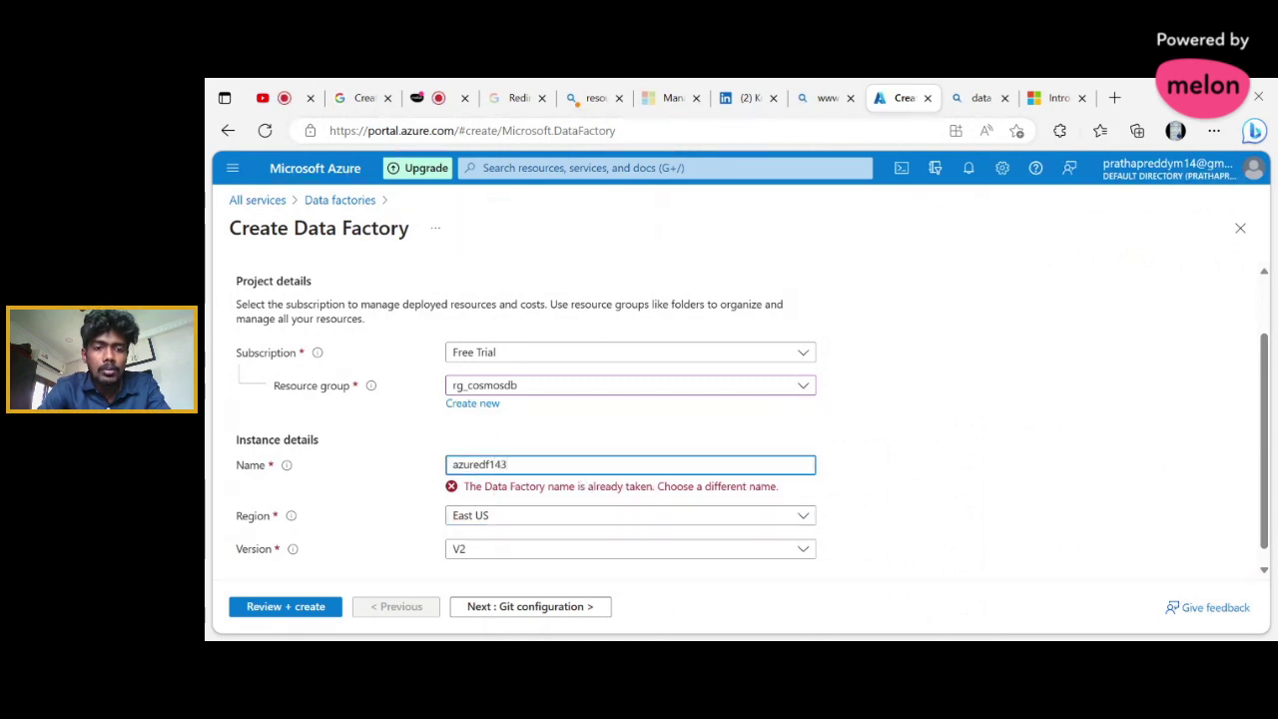
Step: Select East US as the data factory's region and V2 as its version
click(495, 520)
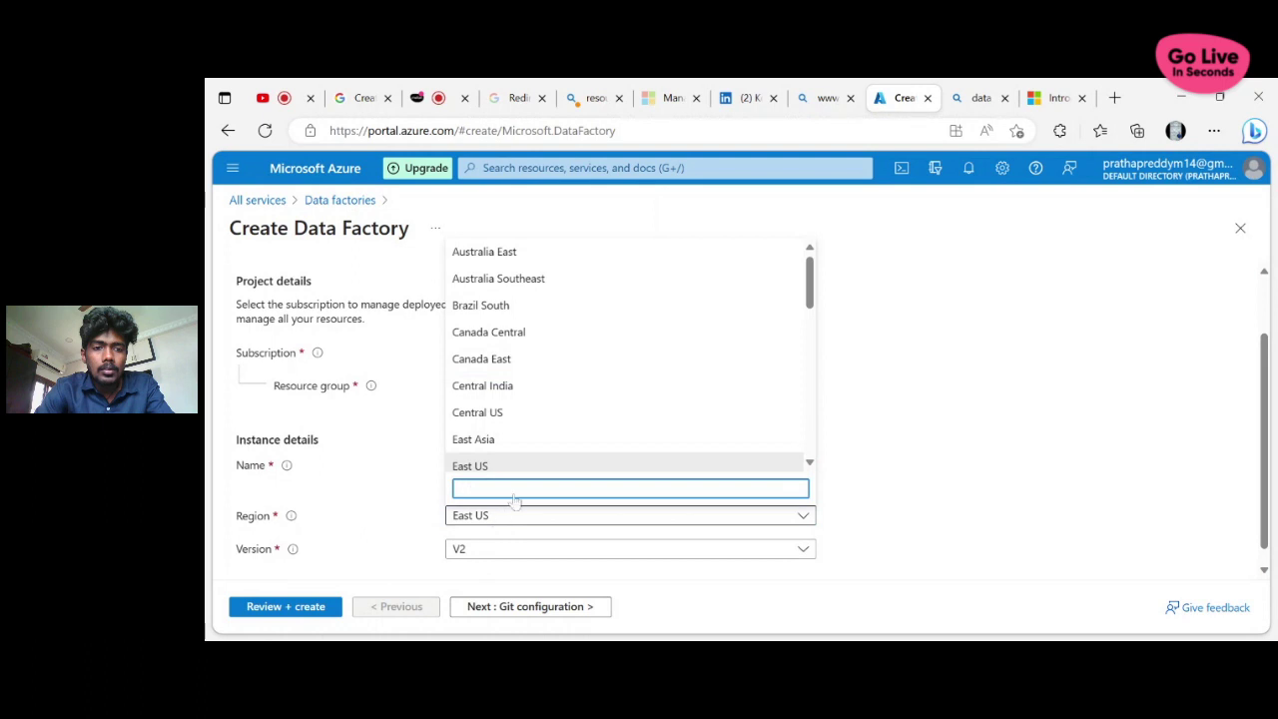
click(523, 467)
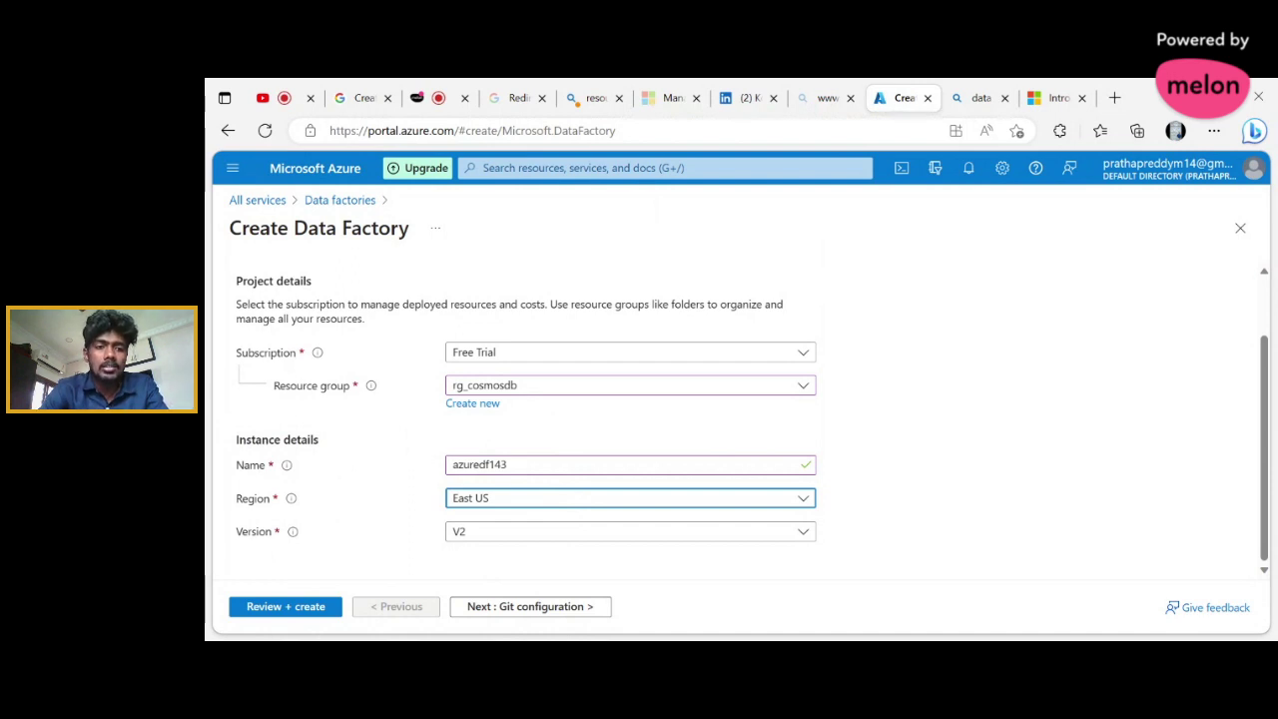
click(462, 534)
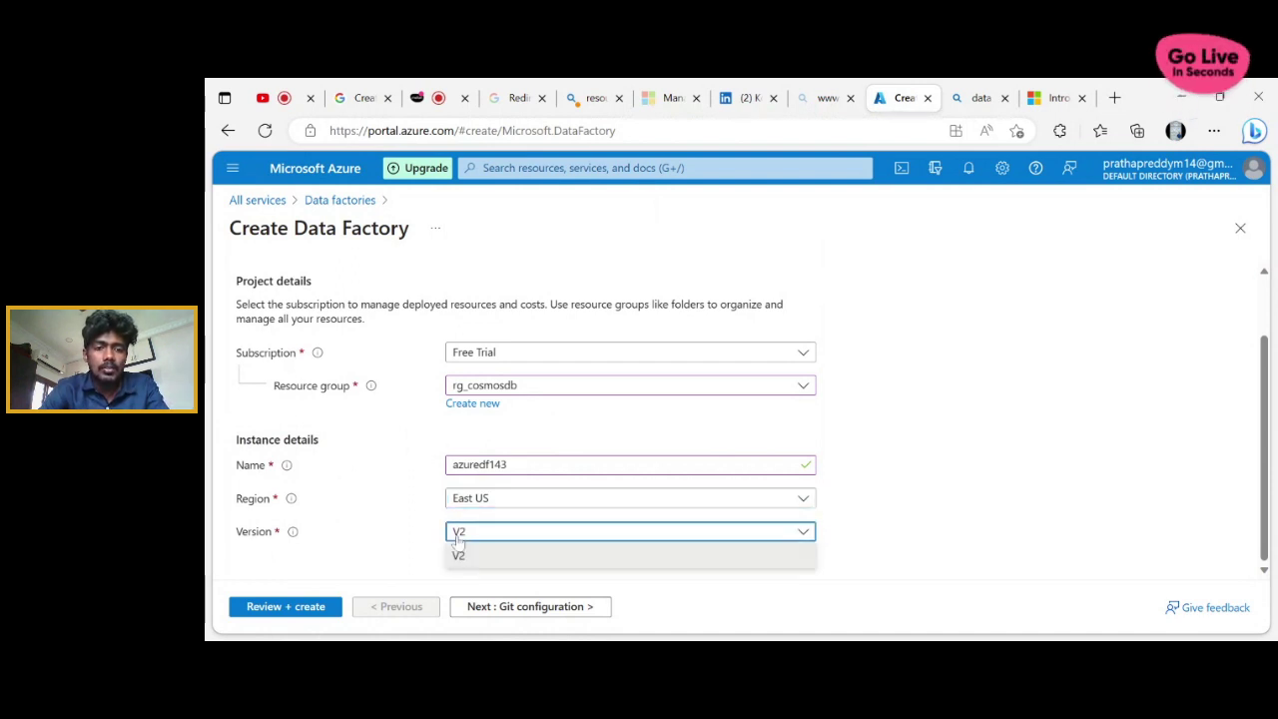
click(472, 557)
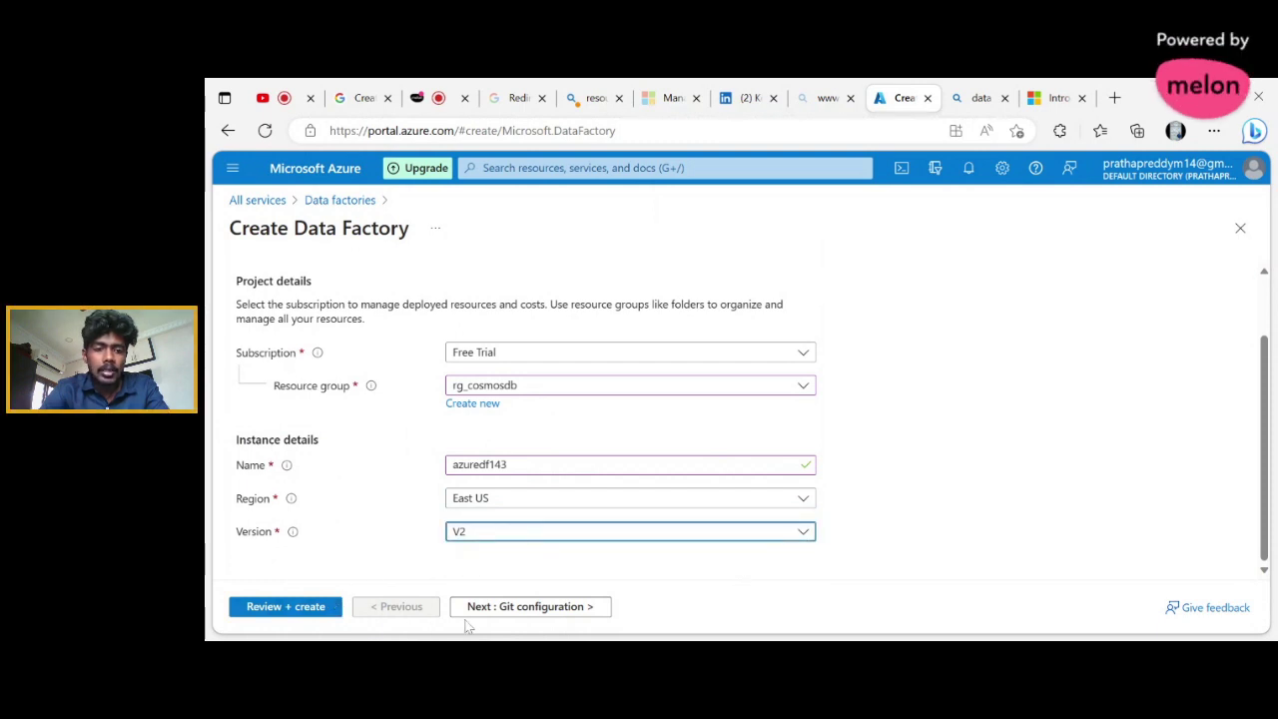
Step: Go through the Git configuration, Networking, Advanced and Tags settings with their defaults, and create the data factory
click(493, 610)
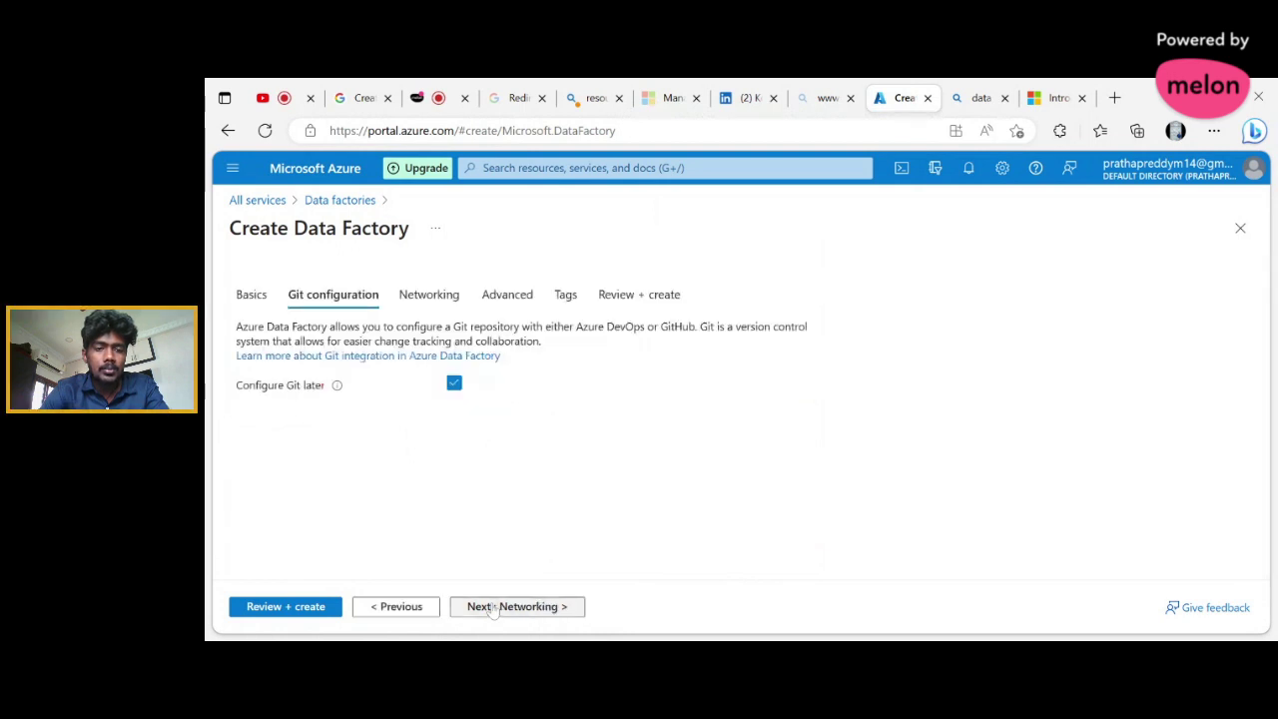
click(494, 608)
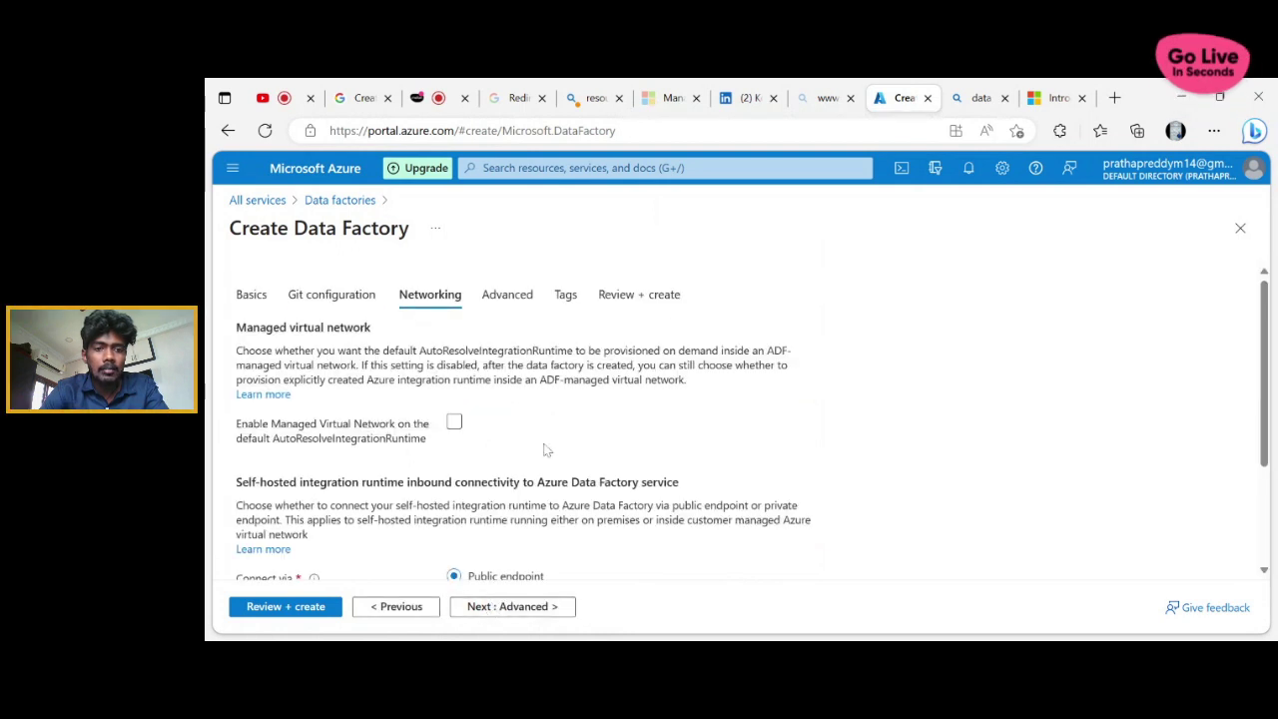
scroll(556, 437, down, 1)
scroll(556, 437, down, 3)
click(507, 607)
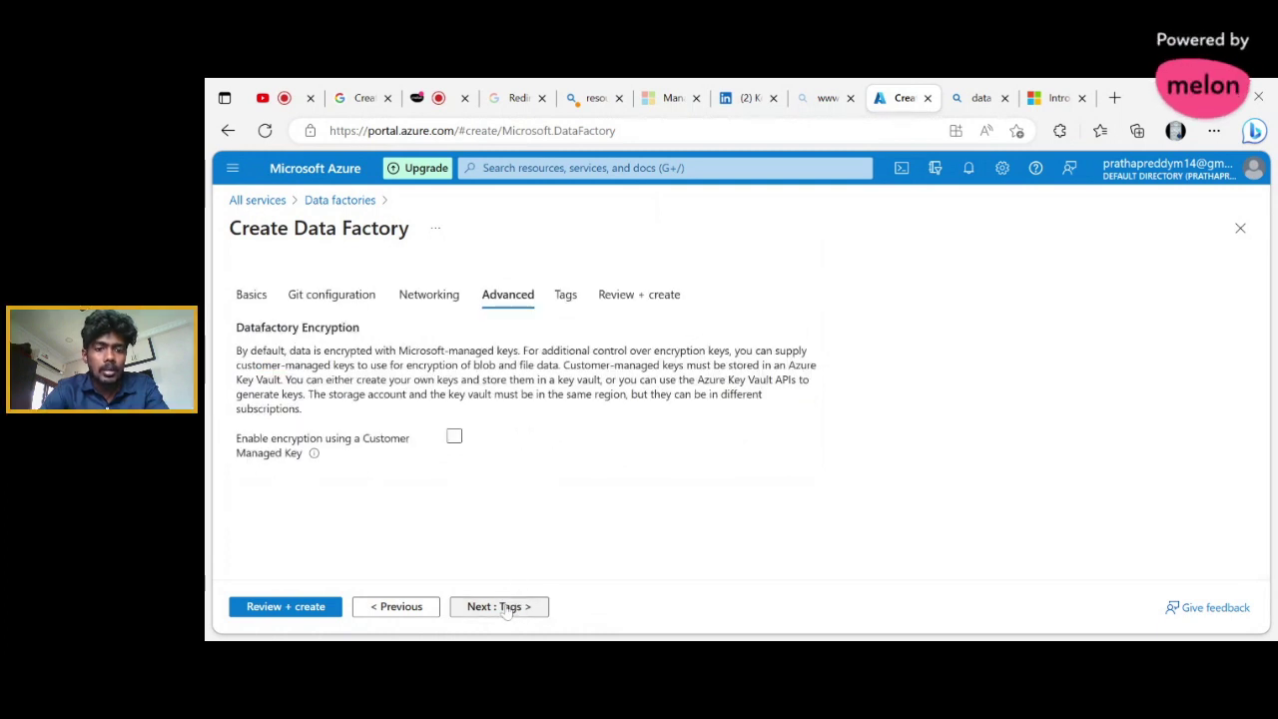
click(507, 607)
click(507, 607)
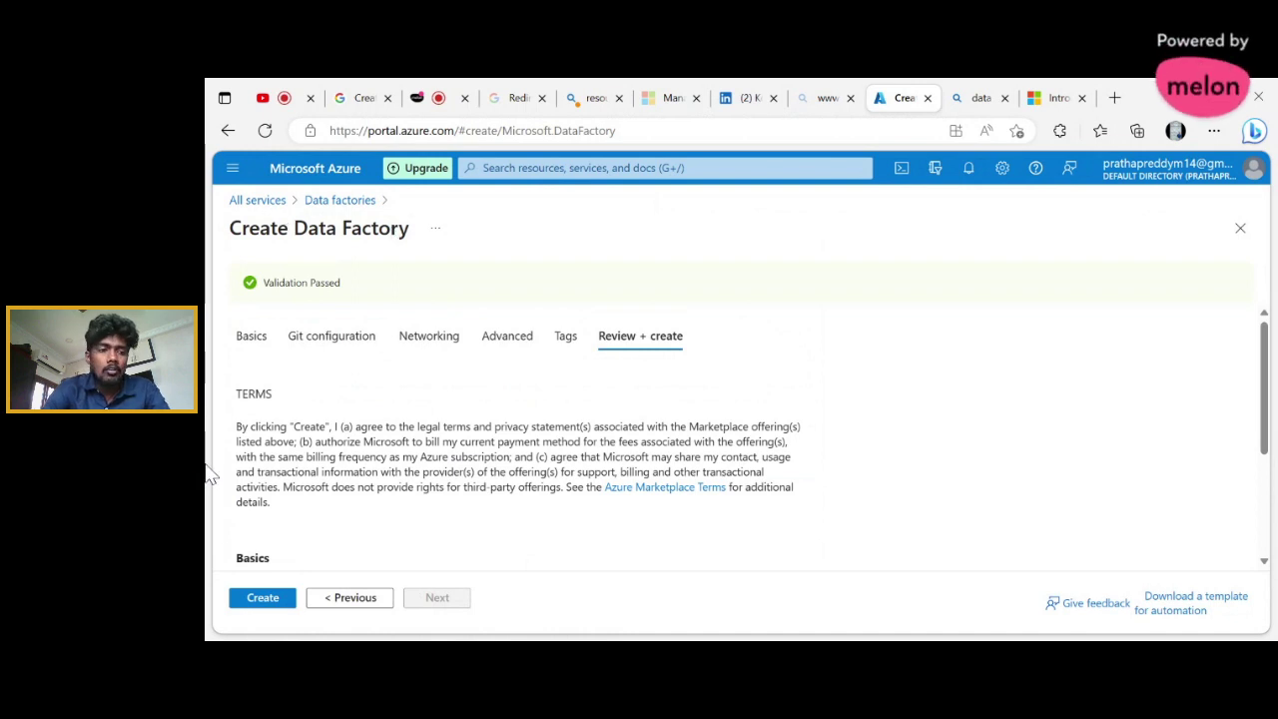
click(263, 597)
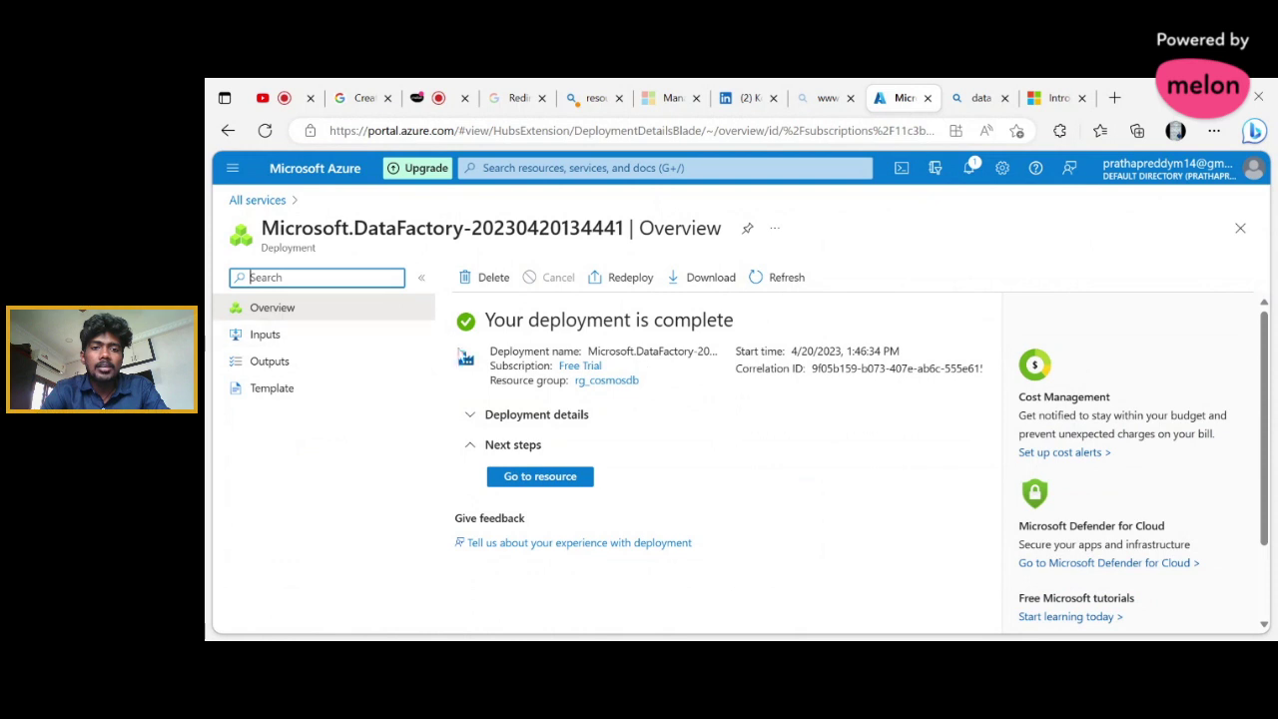
Step: Open the deployed azuredf143 resource and look over its Essentials, settings and monitoring entries
click(537, 478)
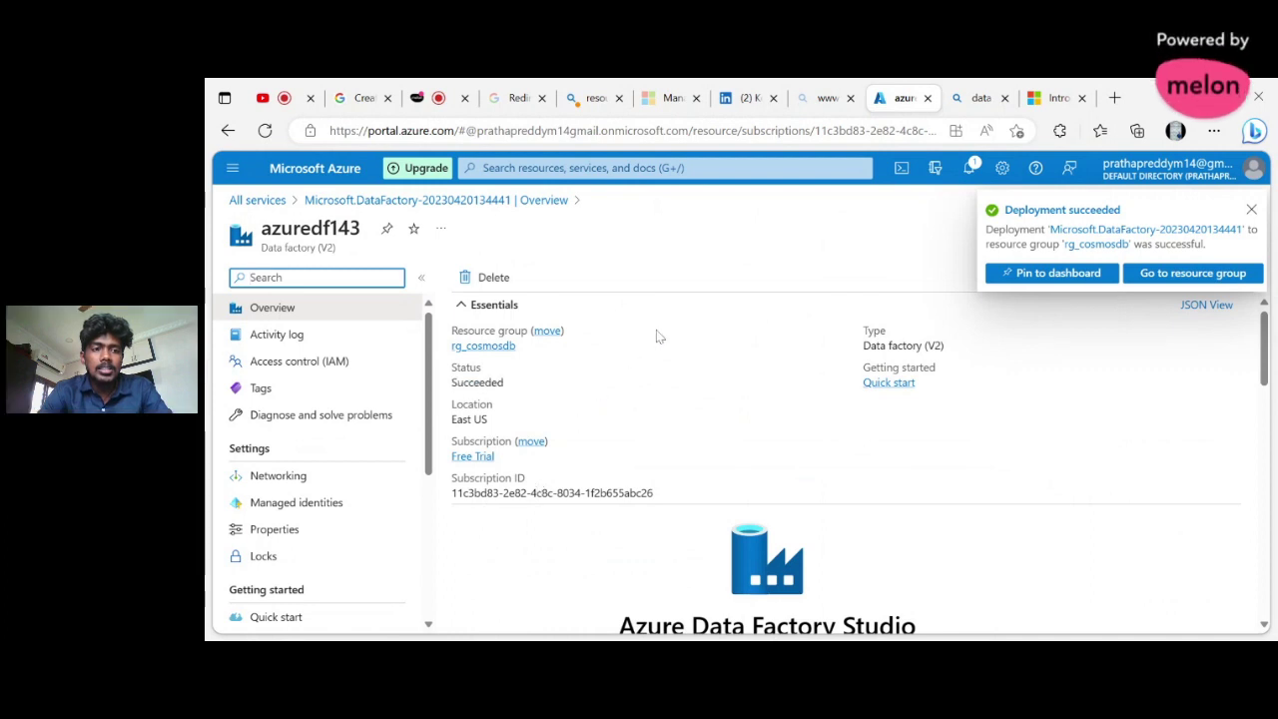
scroll(316, 423, down, 3)
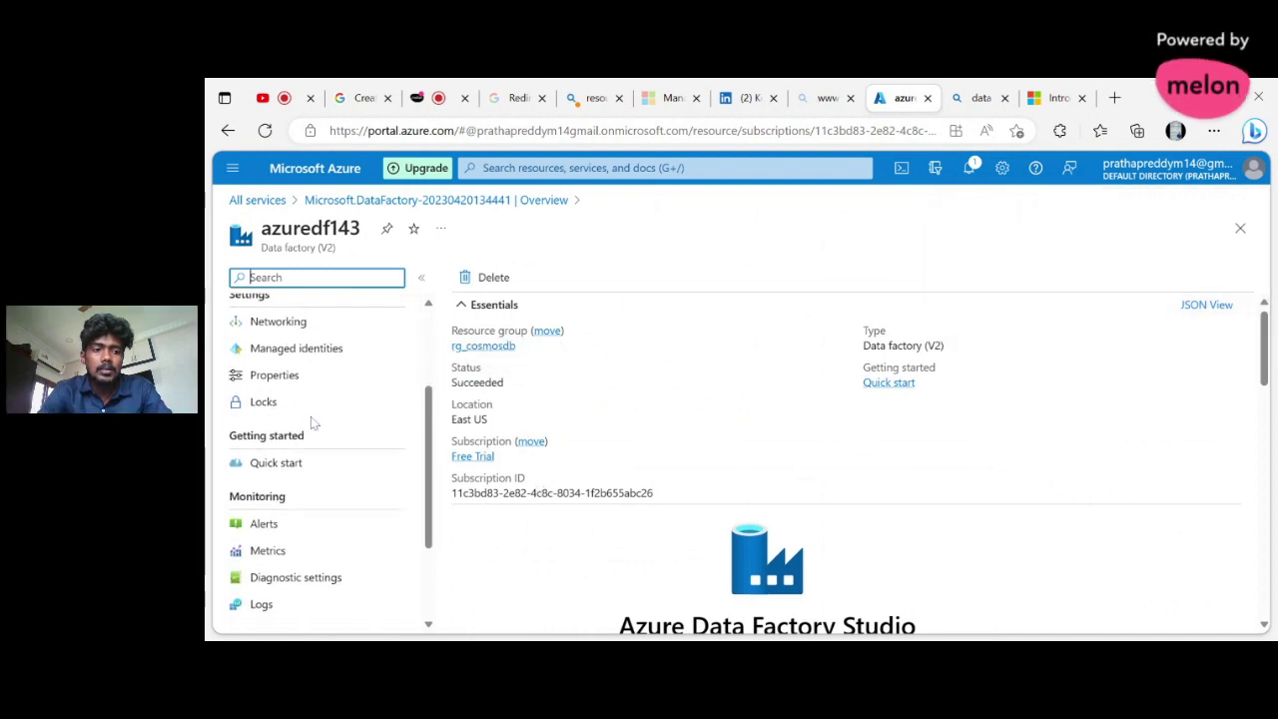
scroll(314, 423, up, 3)
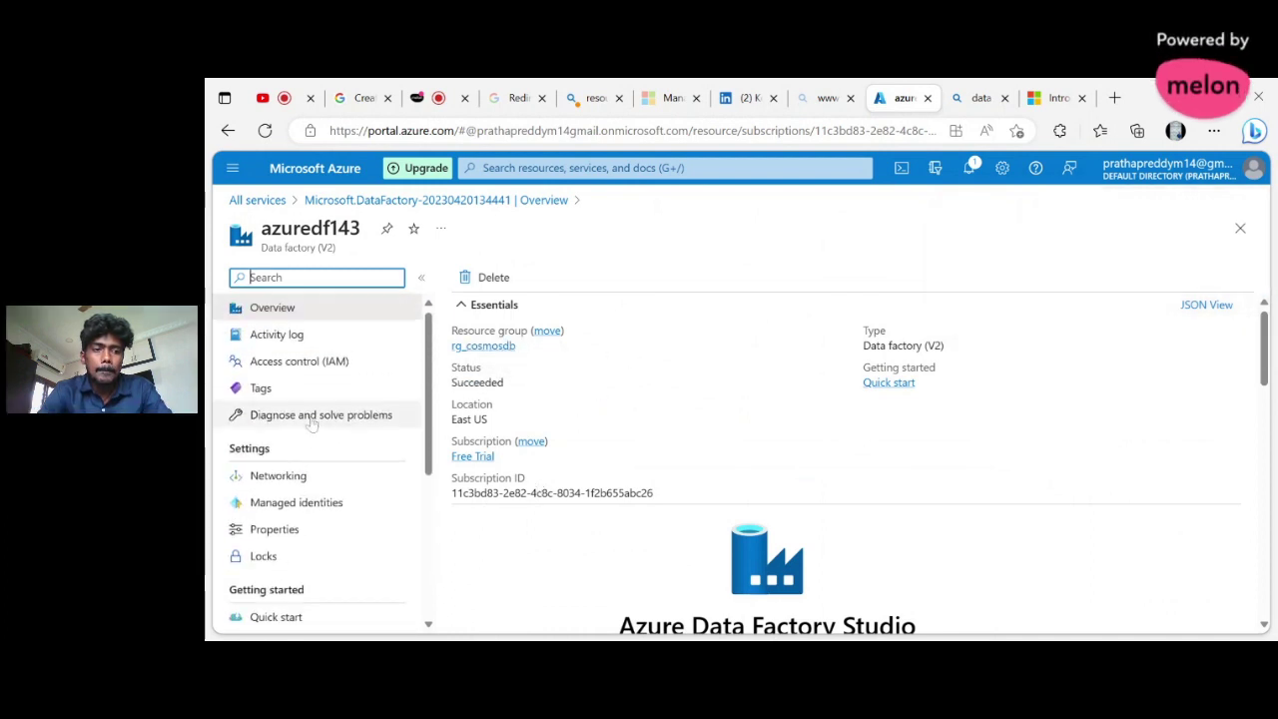
scroll(312, 423, down, 3)
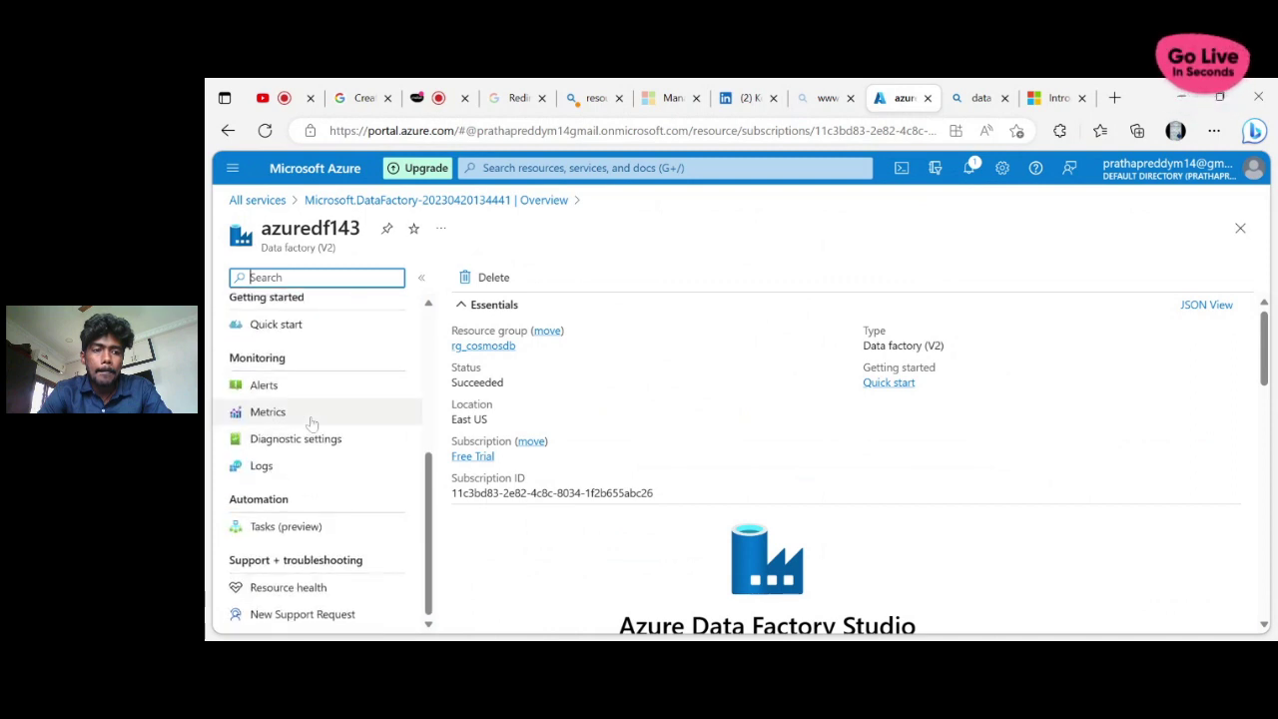
scroll(313, 423, up, 3)
scroll(711, 347, down, 2)
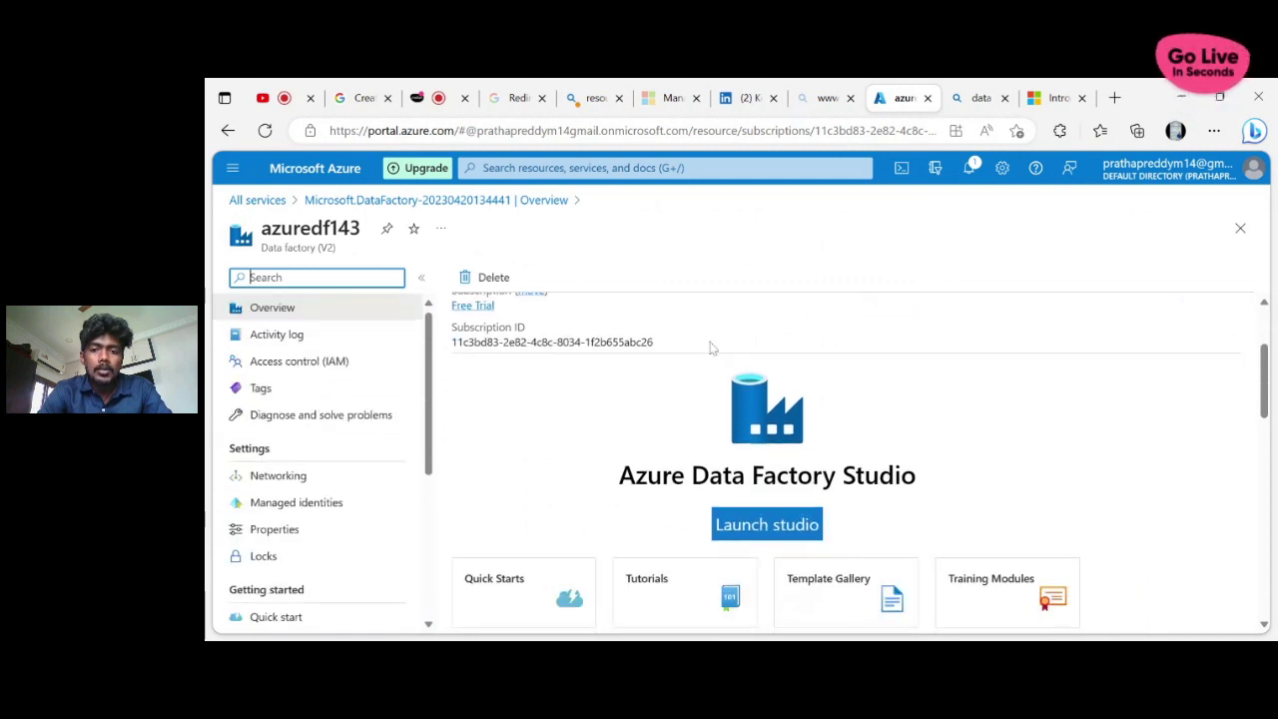
scroll(711, 347, up, 2)
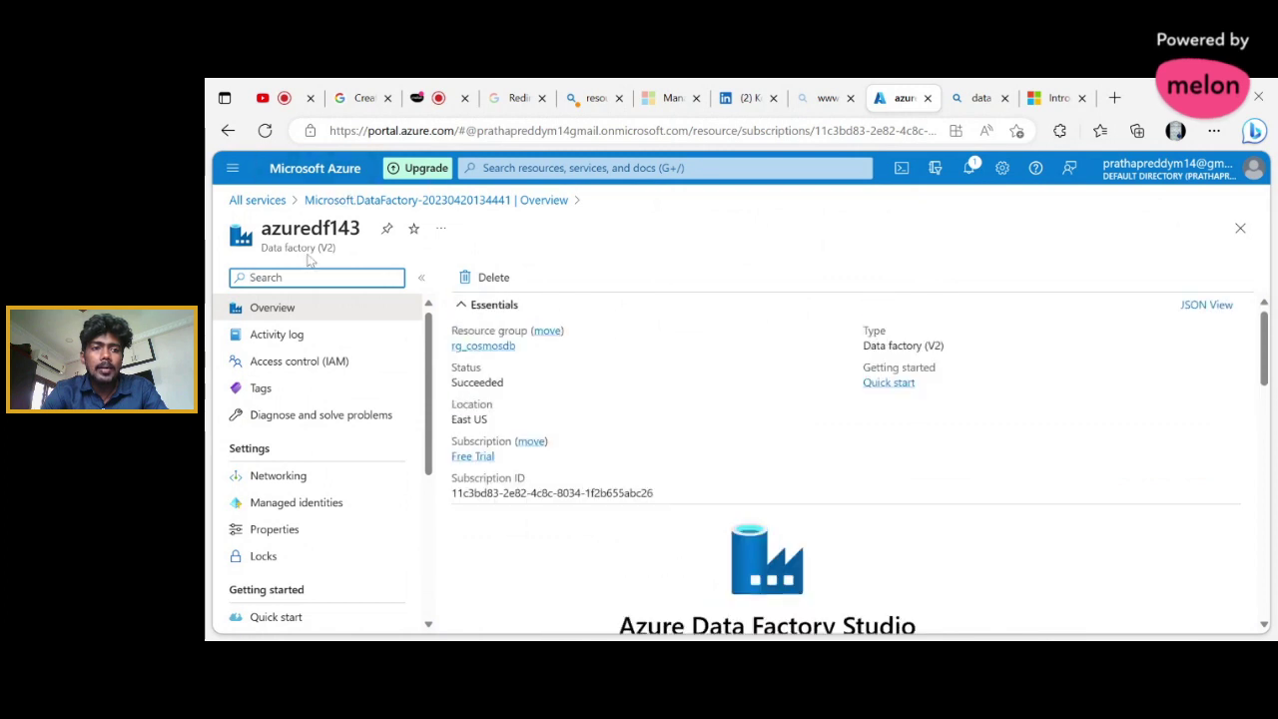
Step: Launch Azure Data Factory Studio for azuredf143 and look over its home page
scroll(748, 317, down, 3)
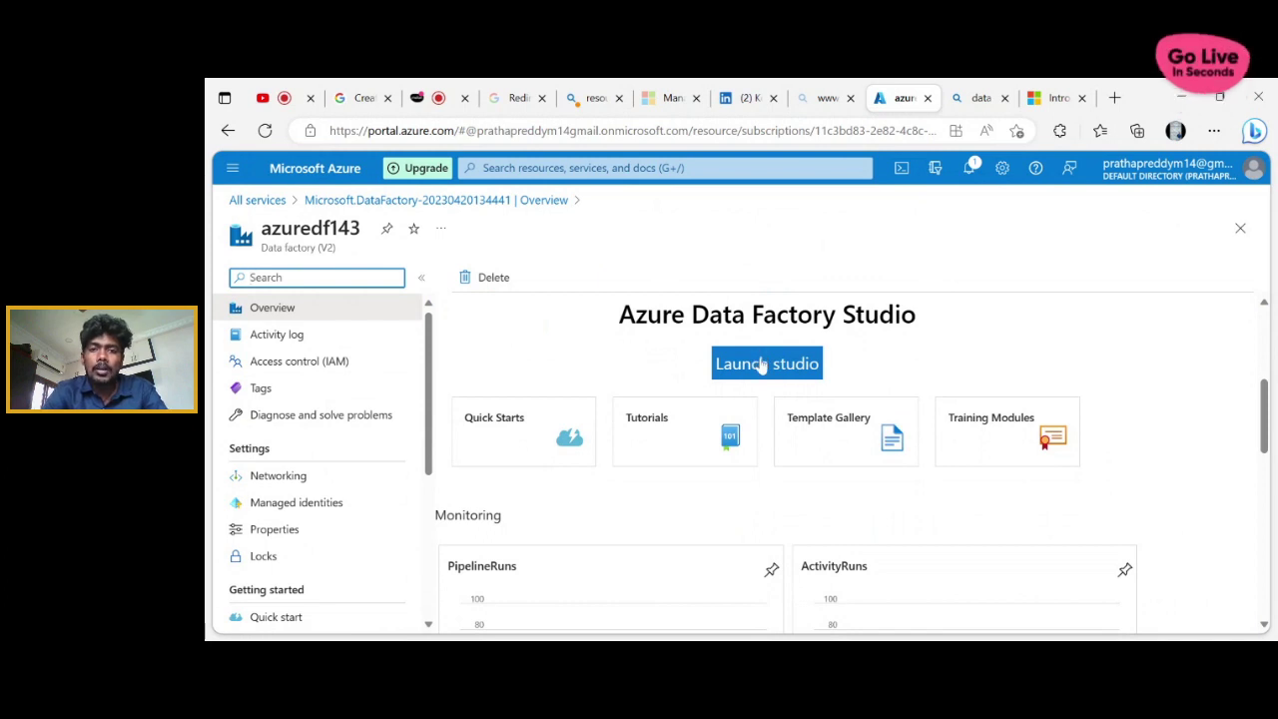
click(764, 363)
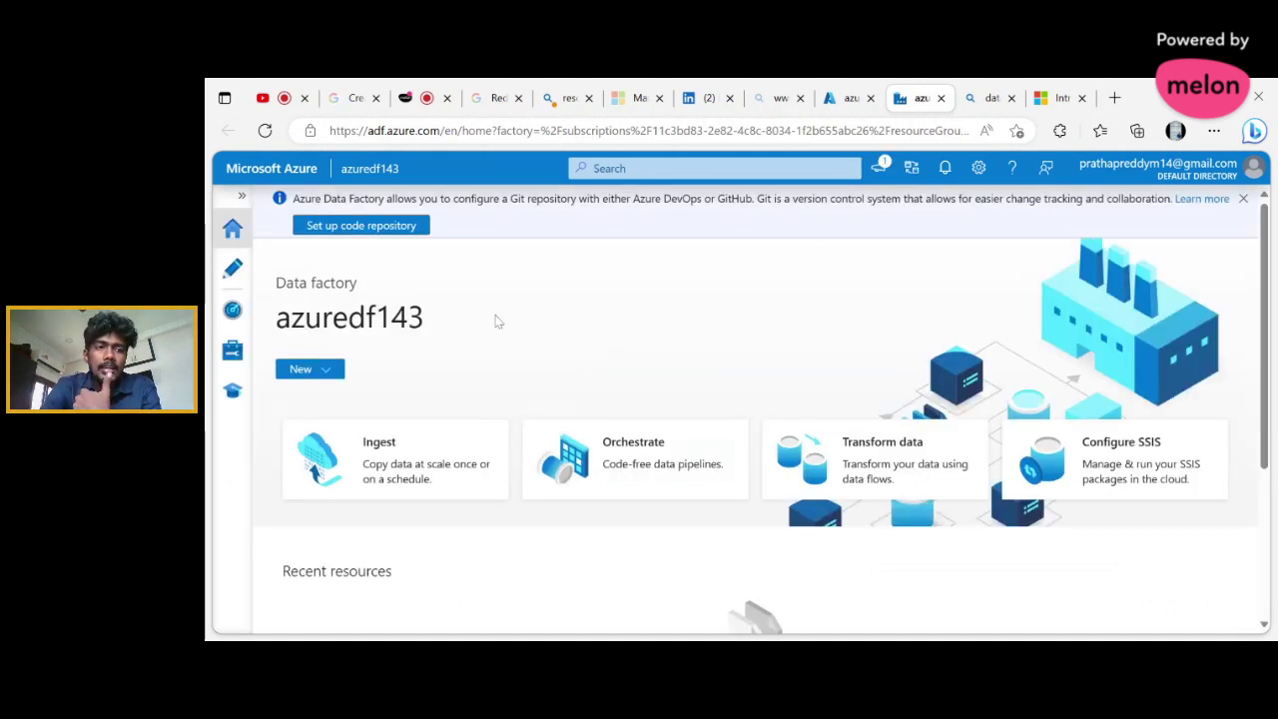
scroll(759, 409, down, 2)
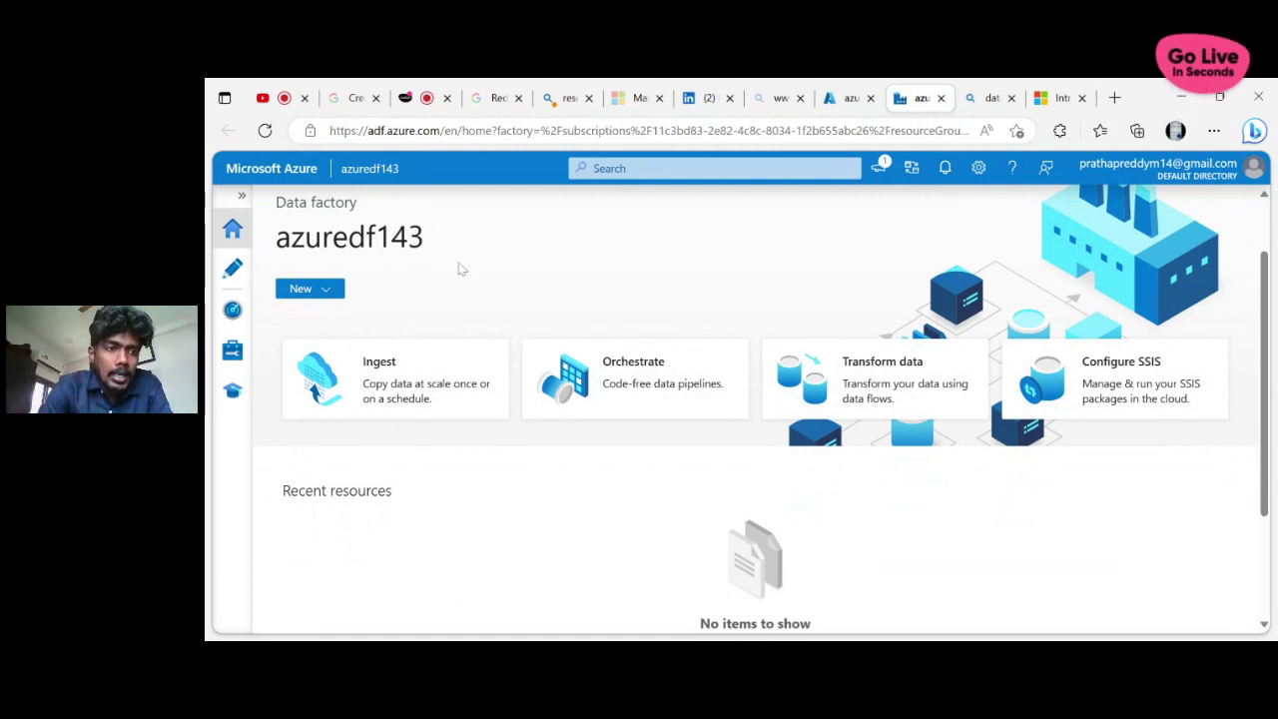
Step: Look through the studio's Author, Monitor and Manage pages and the resources offered in the Learning Center
click(232, 267)
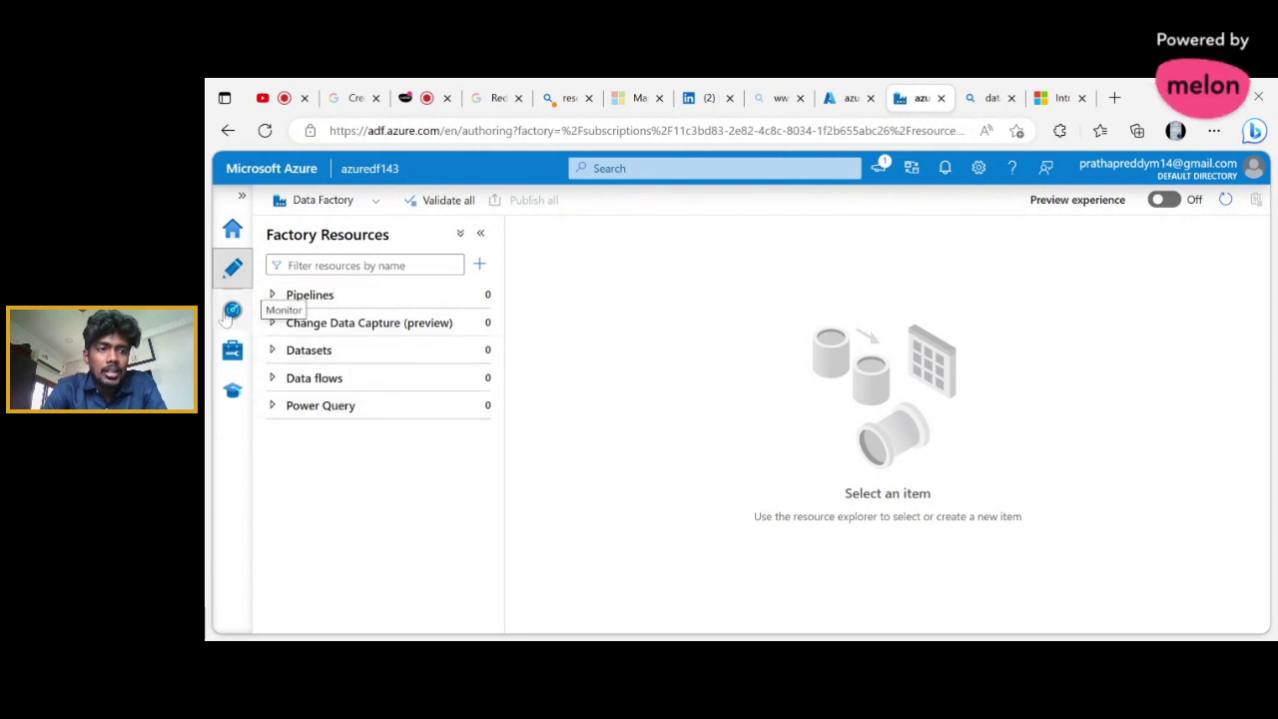
click(230, 313)
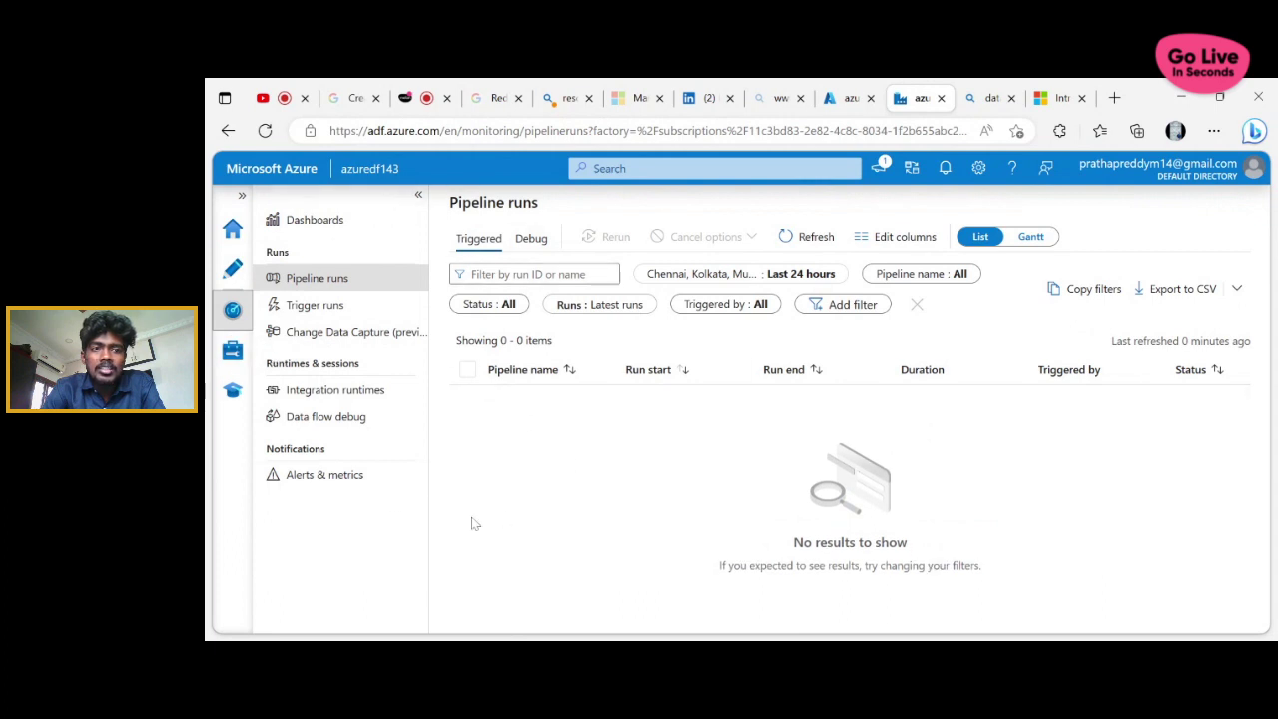
click(234, 351)
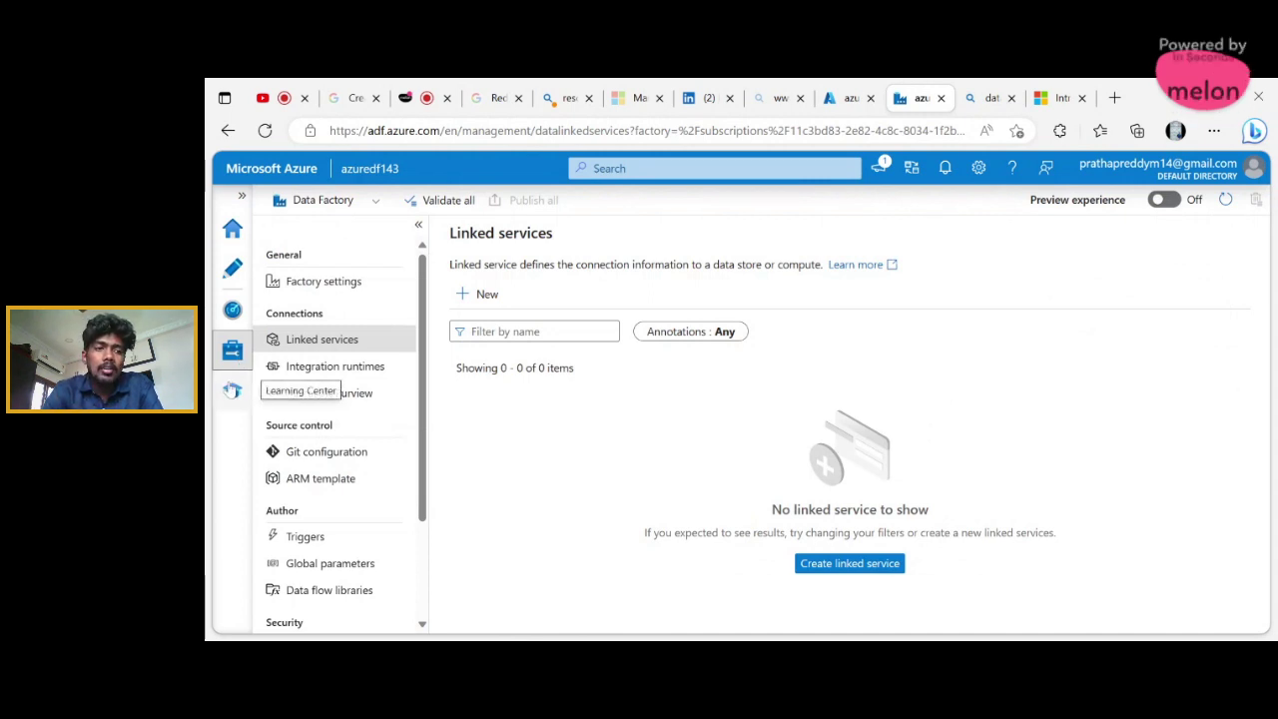
click(231, 390)
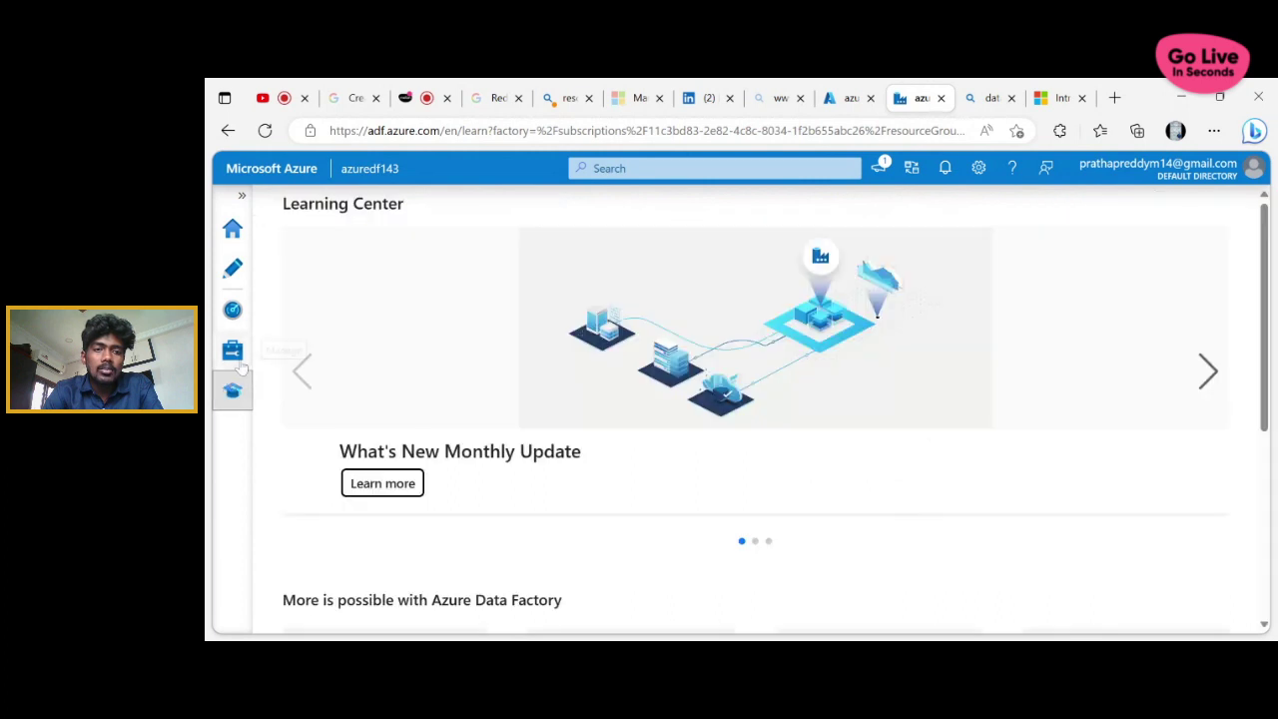
scroll(649, 399, down, 2)
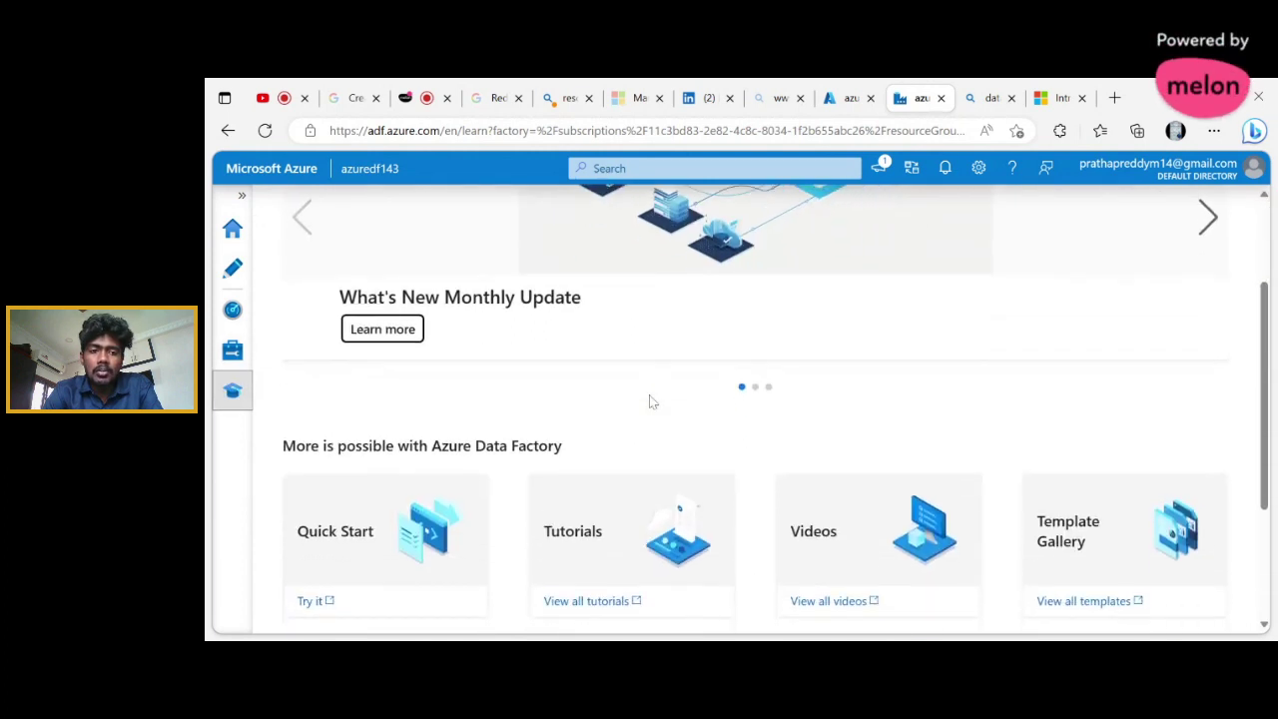
scroll(649, 400, down, 2)
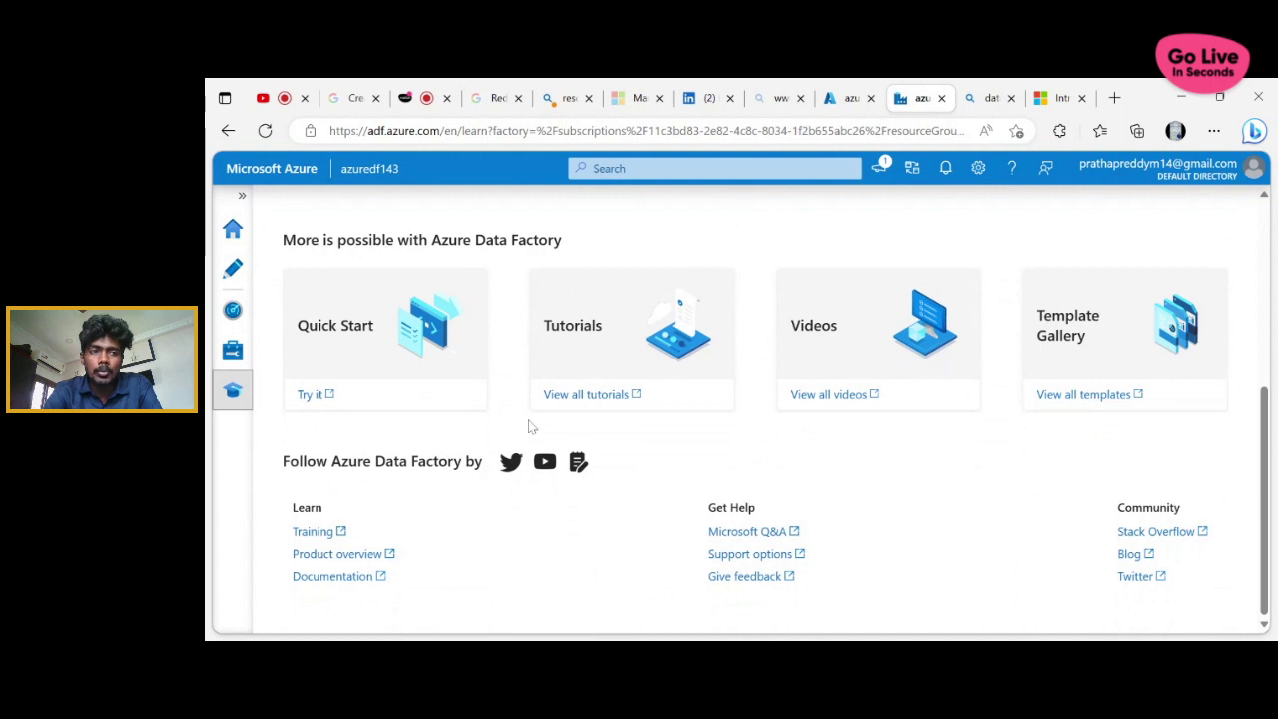
scroll(739, 409, up, 2)
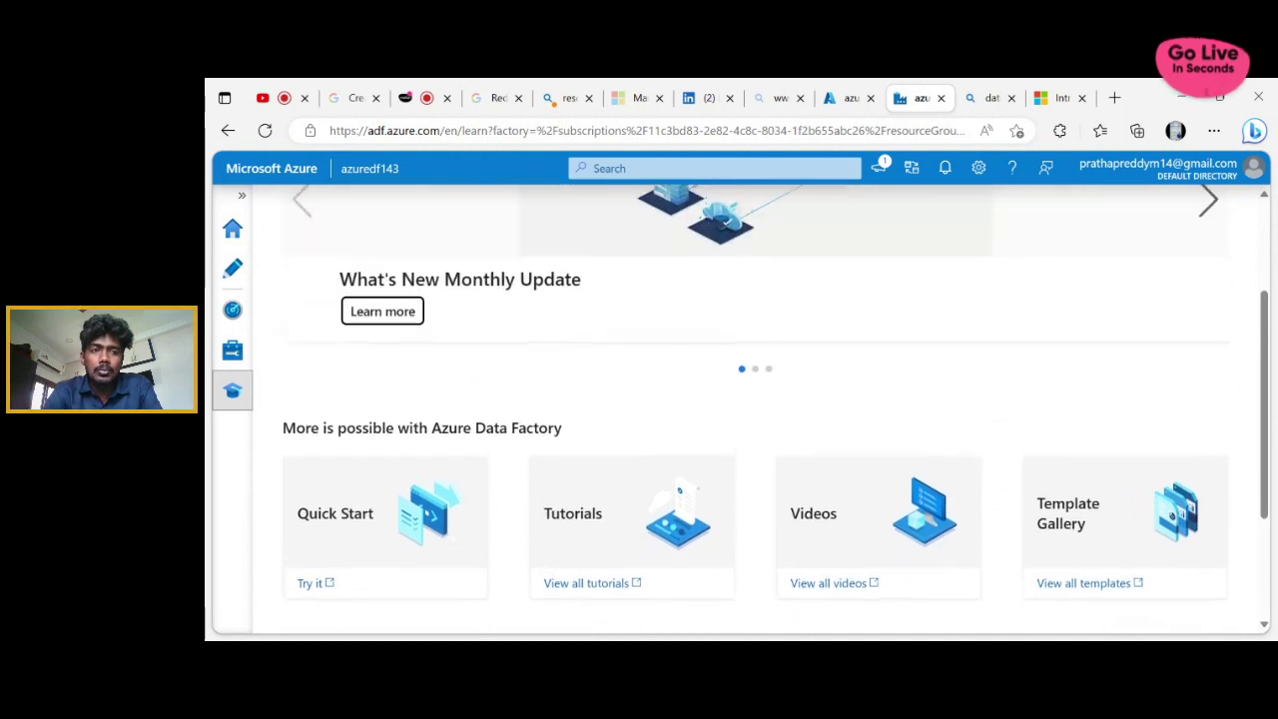
Step: Create a new pipeline under Pipelines in the Author page's factory resources
click(231, 264)
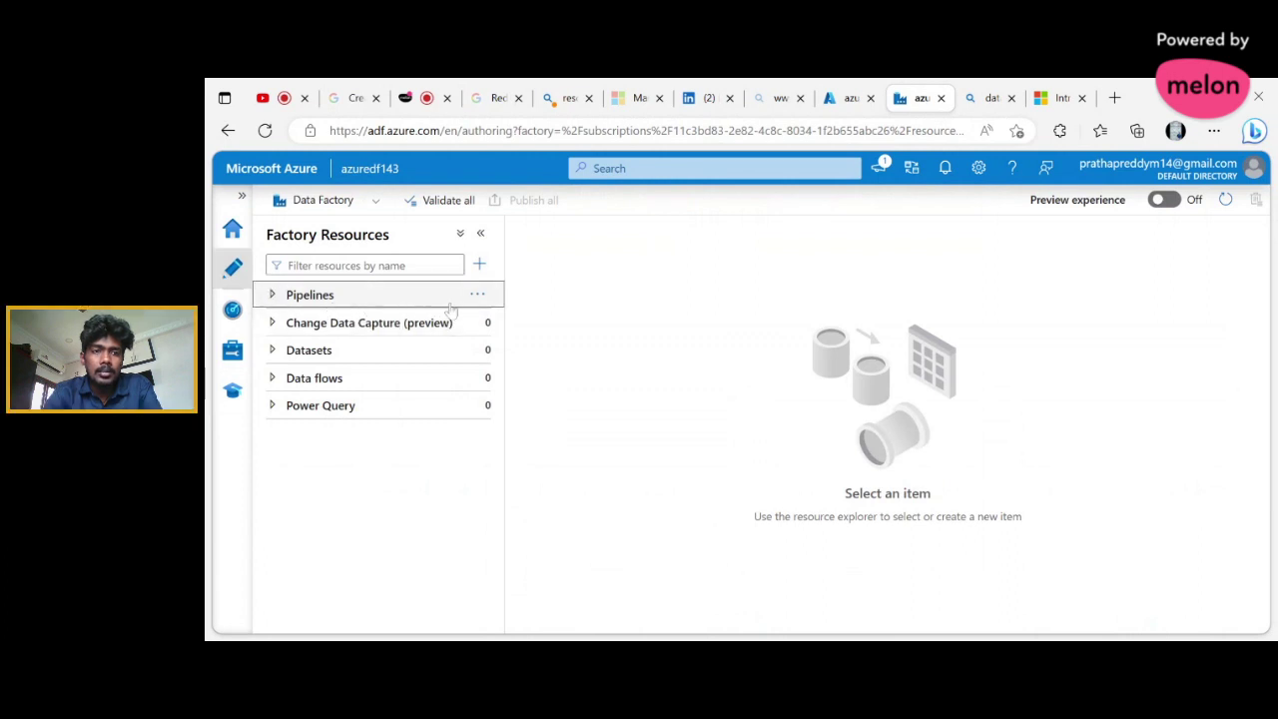
click(494, 300)
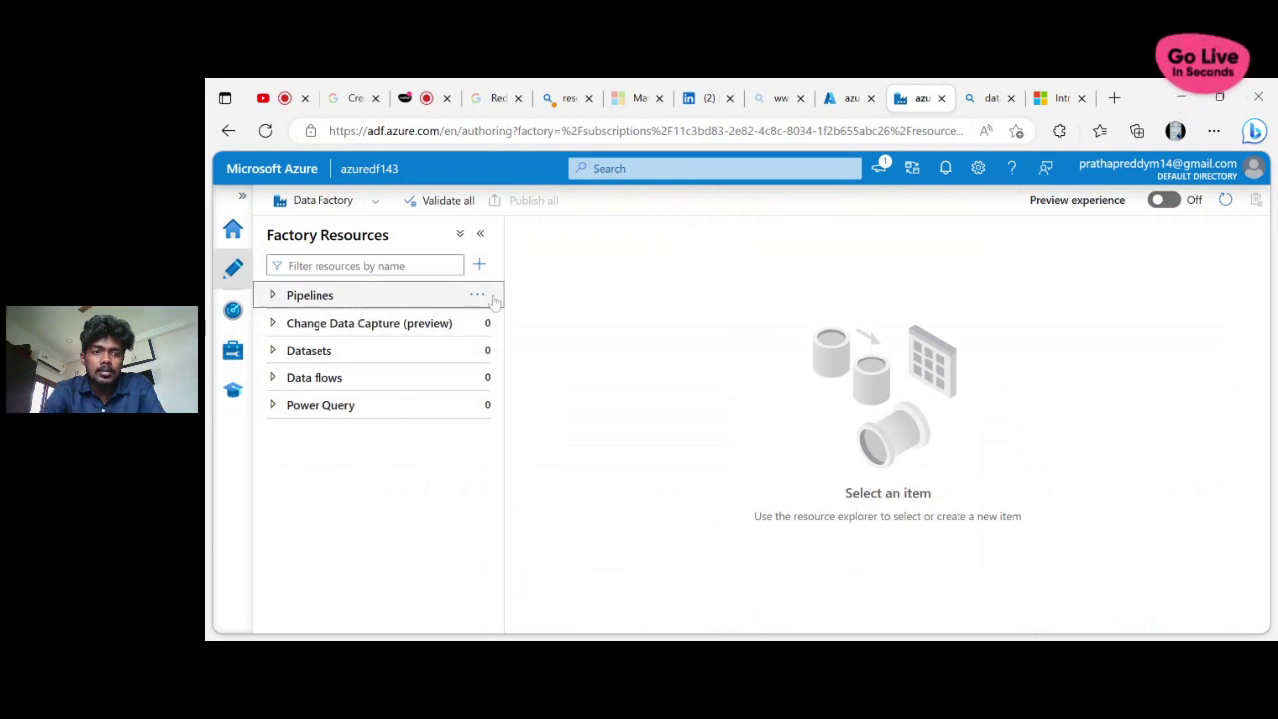
click(477, 297)
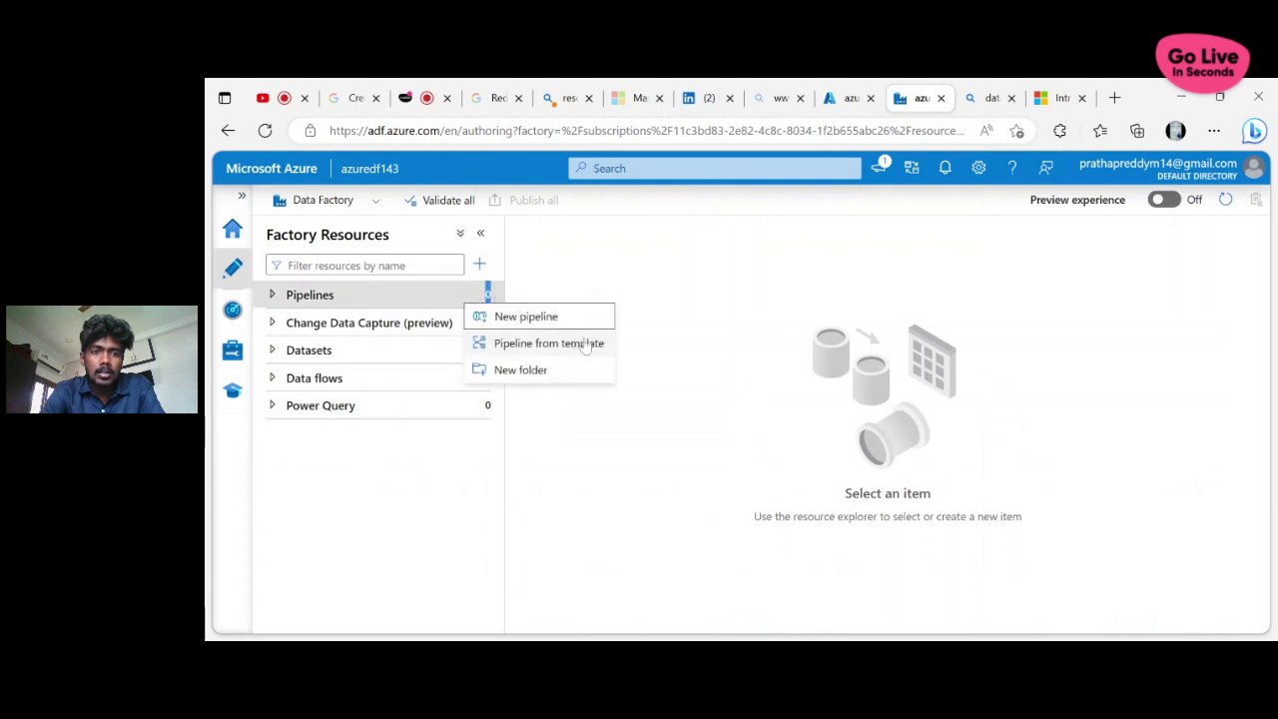
click(526, 317)
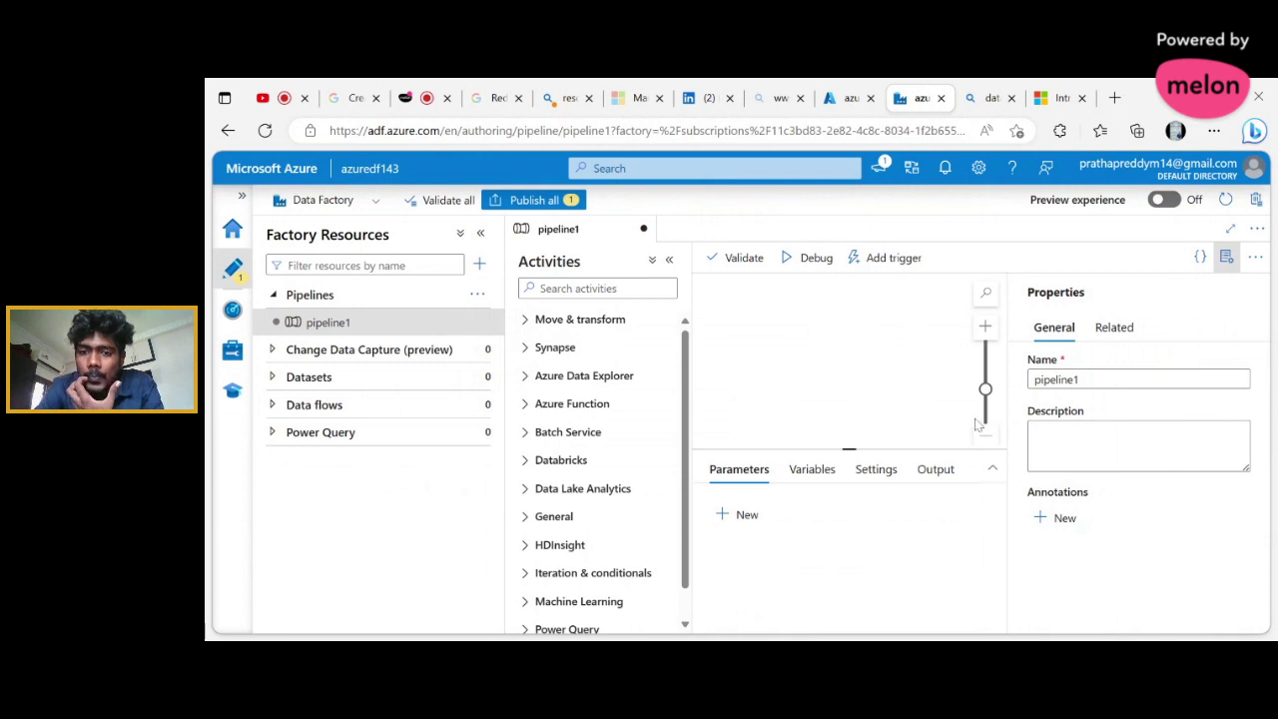
scroll(687, 402, down, 1)
scroll(687, 402, up, 1)
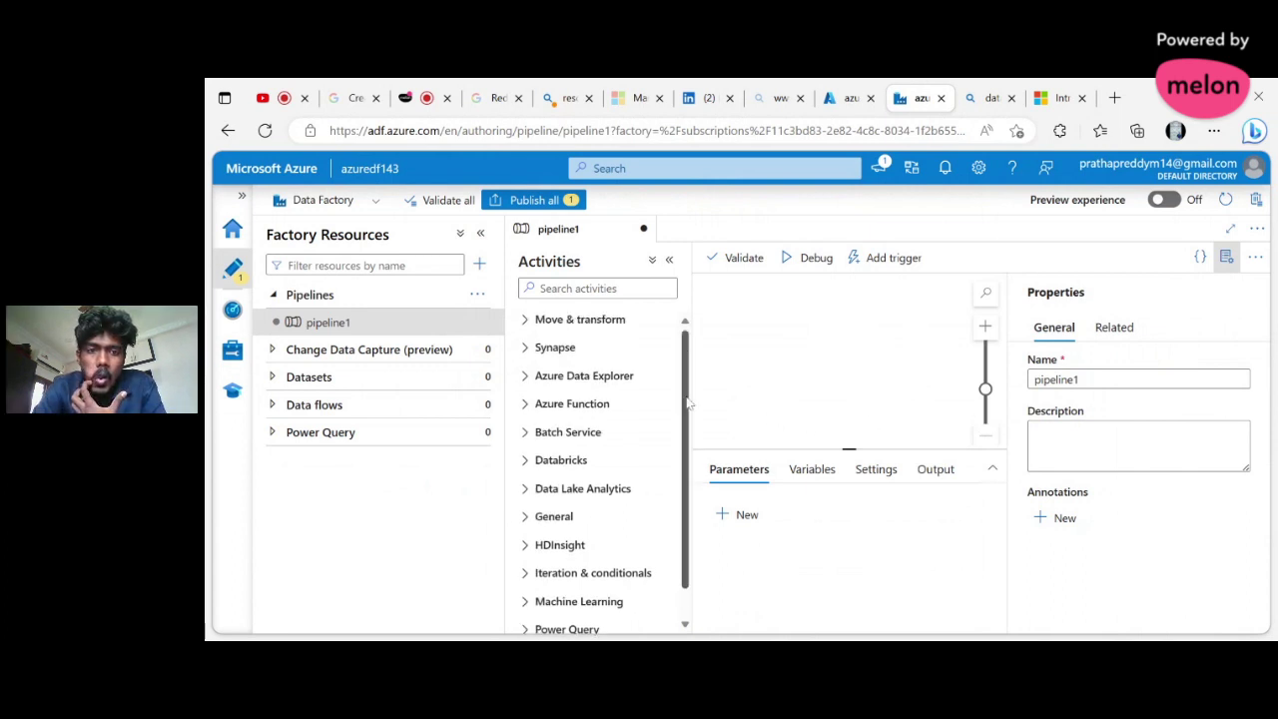
Step: Add a pipeline parameter named azuredf with type String and default value 20
click(729, 514)
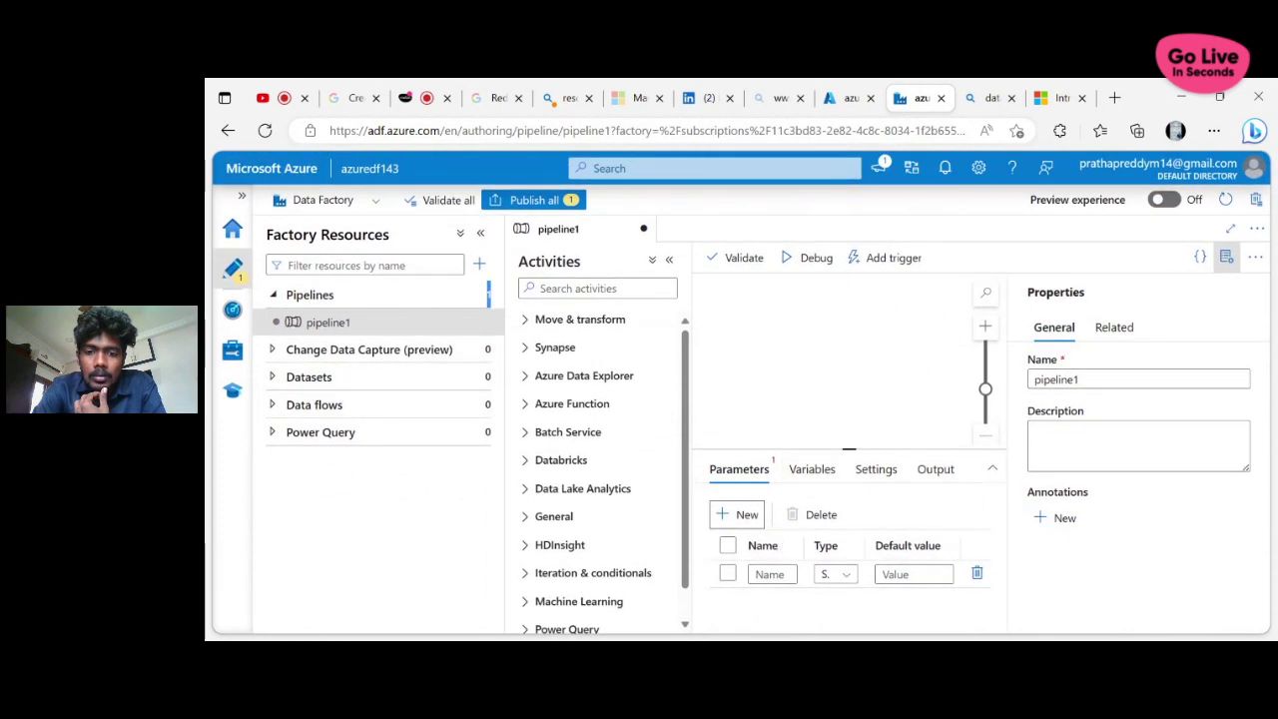
click(772, 574)
text(azuredf)
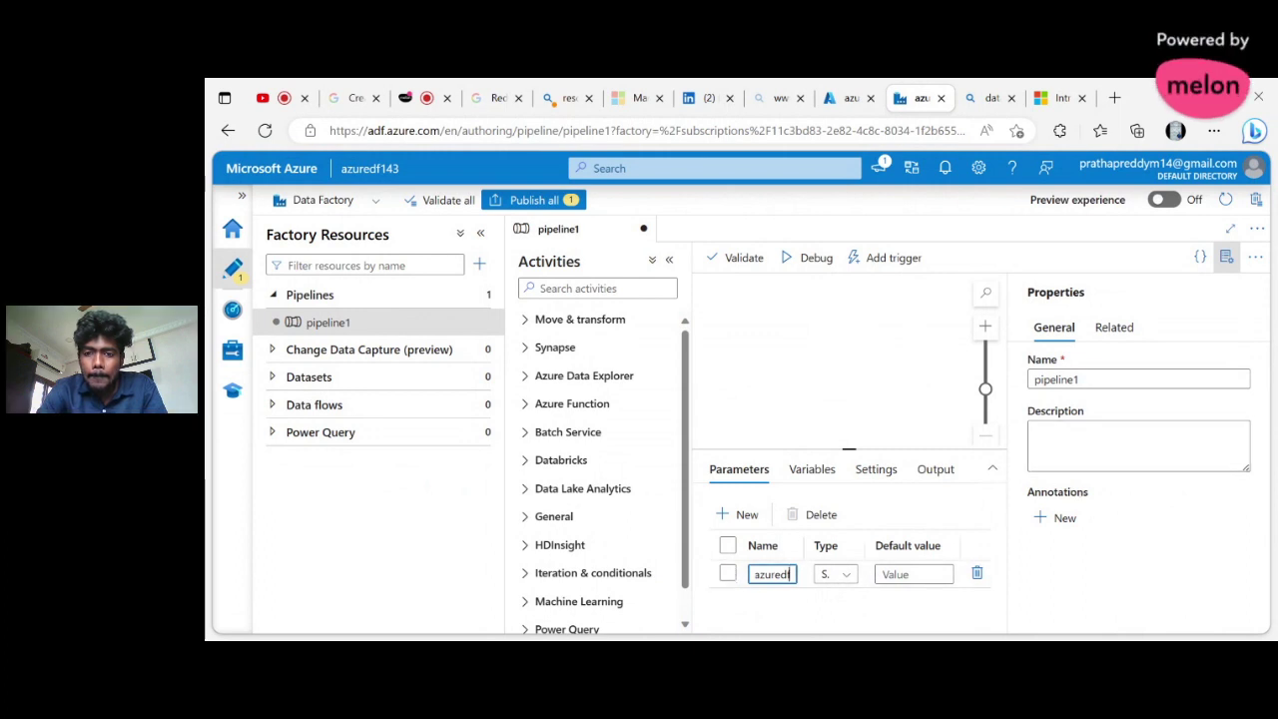
click(850, 581)
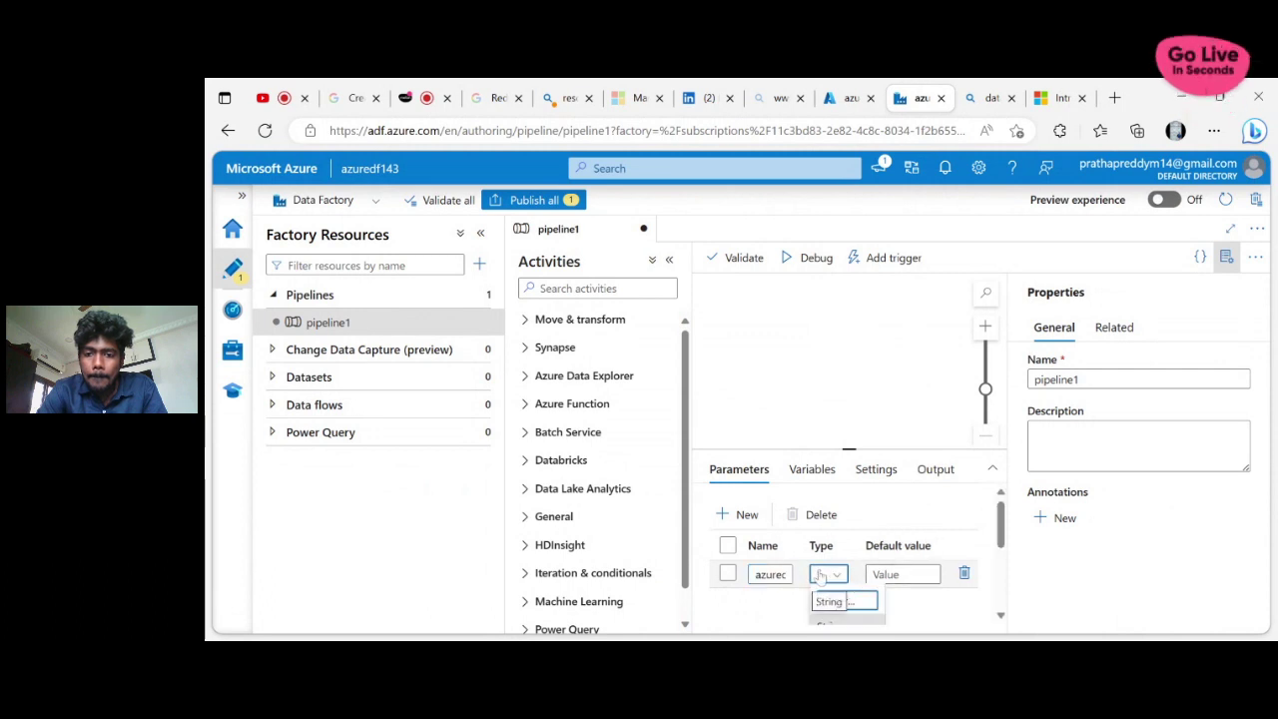
scroll(843, 523, down, 3)
scroll(841, 521, up, 3)
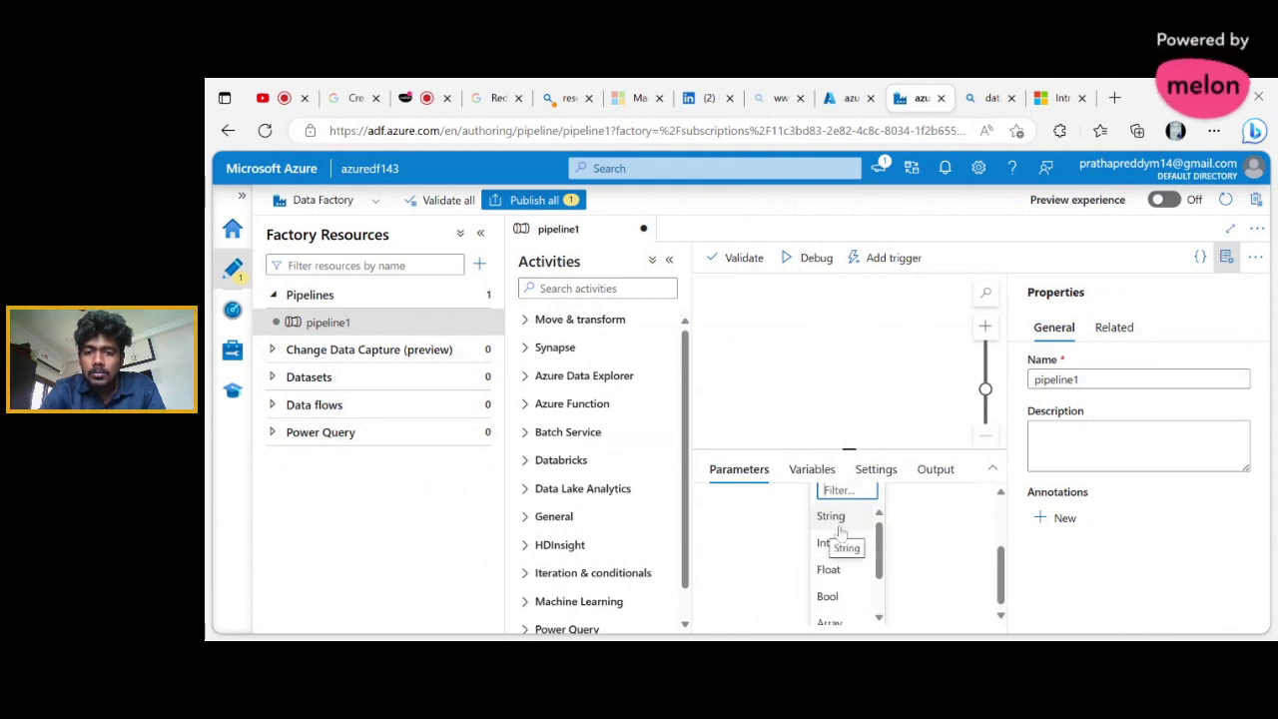
click(842, 517)
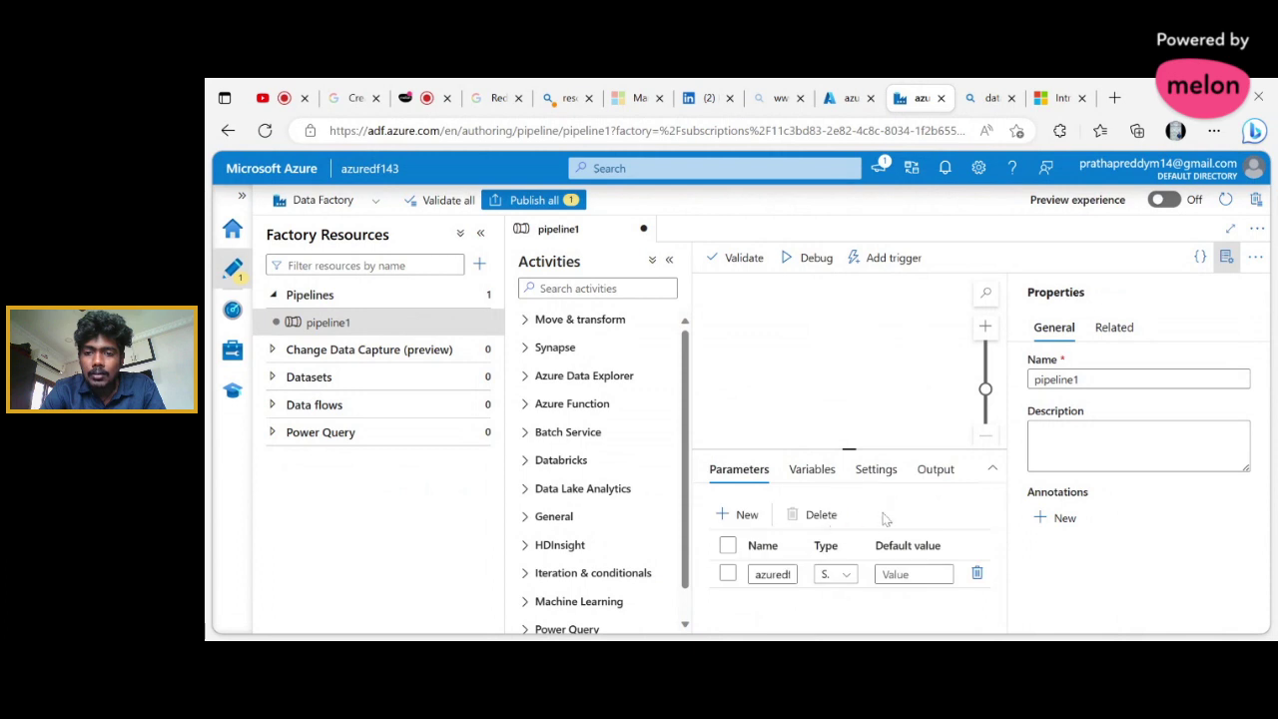
click(909, 574)
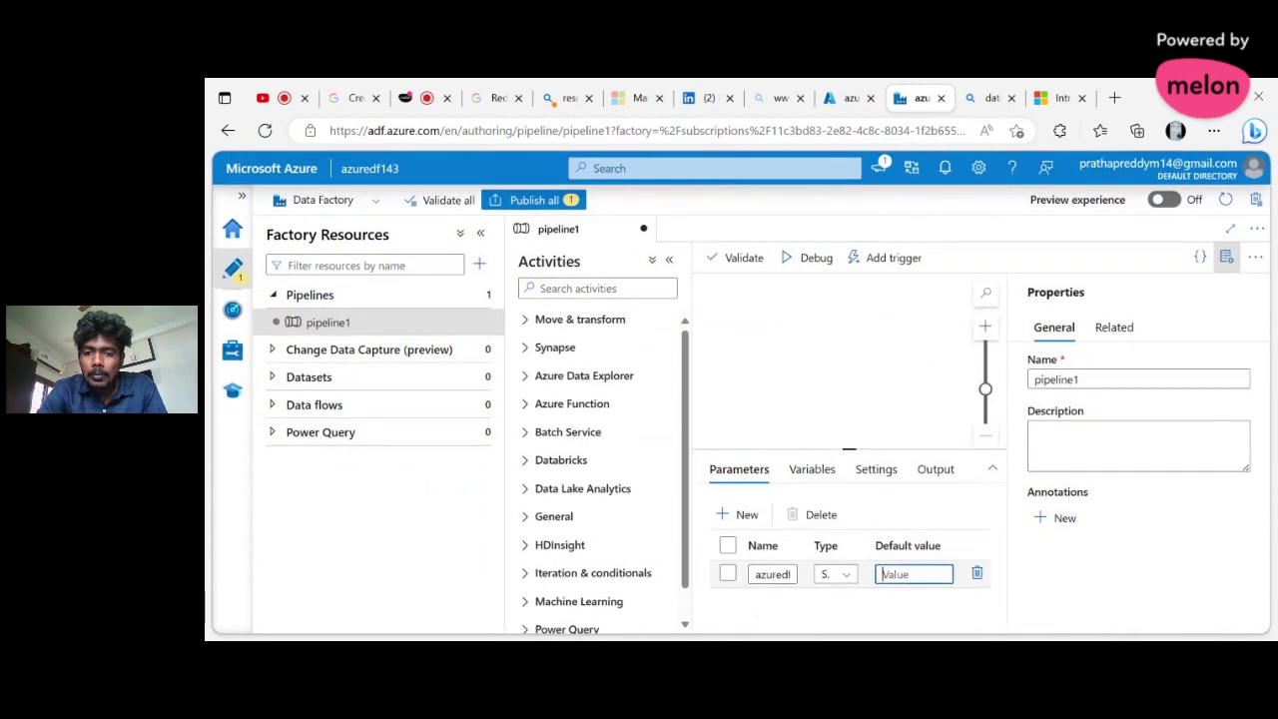
text(20)
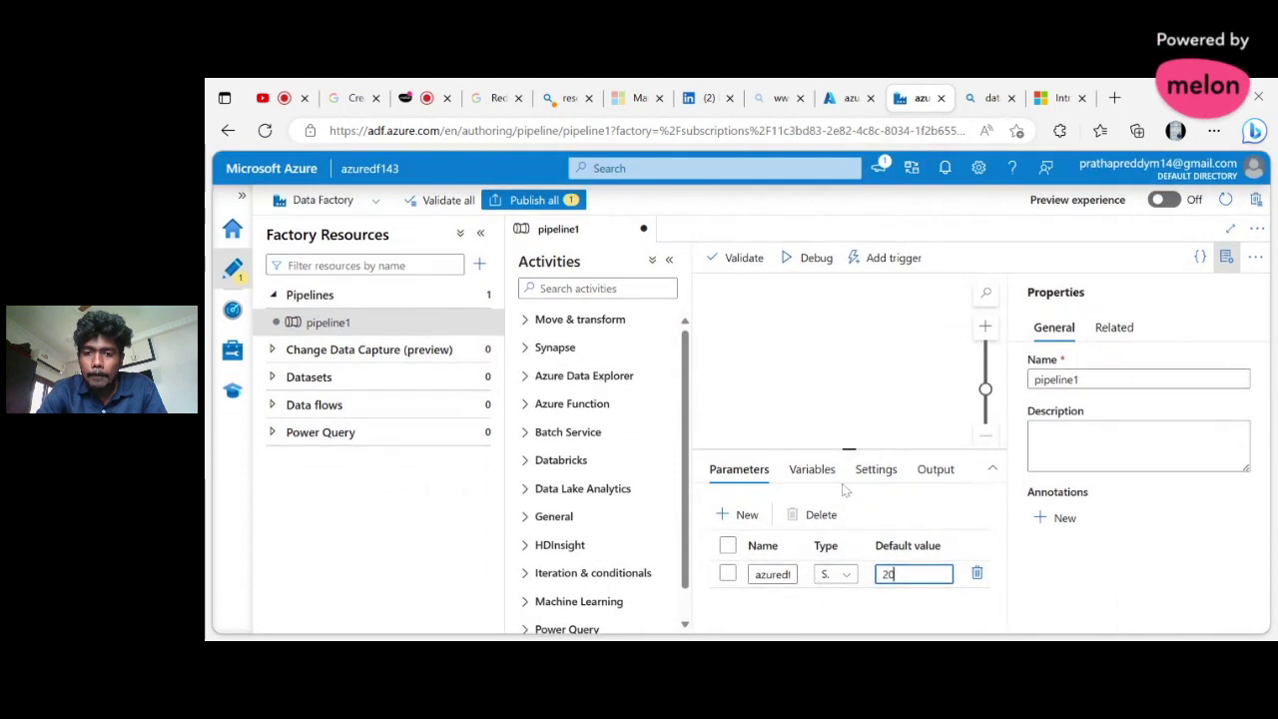
Step: Add a String pipeline variable named azuredf1 with default value 20, looking over the pipeline's Settings and Output along the way
click(806, 469)
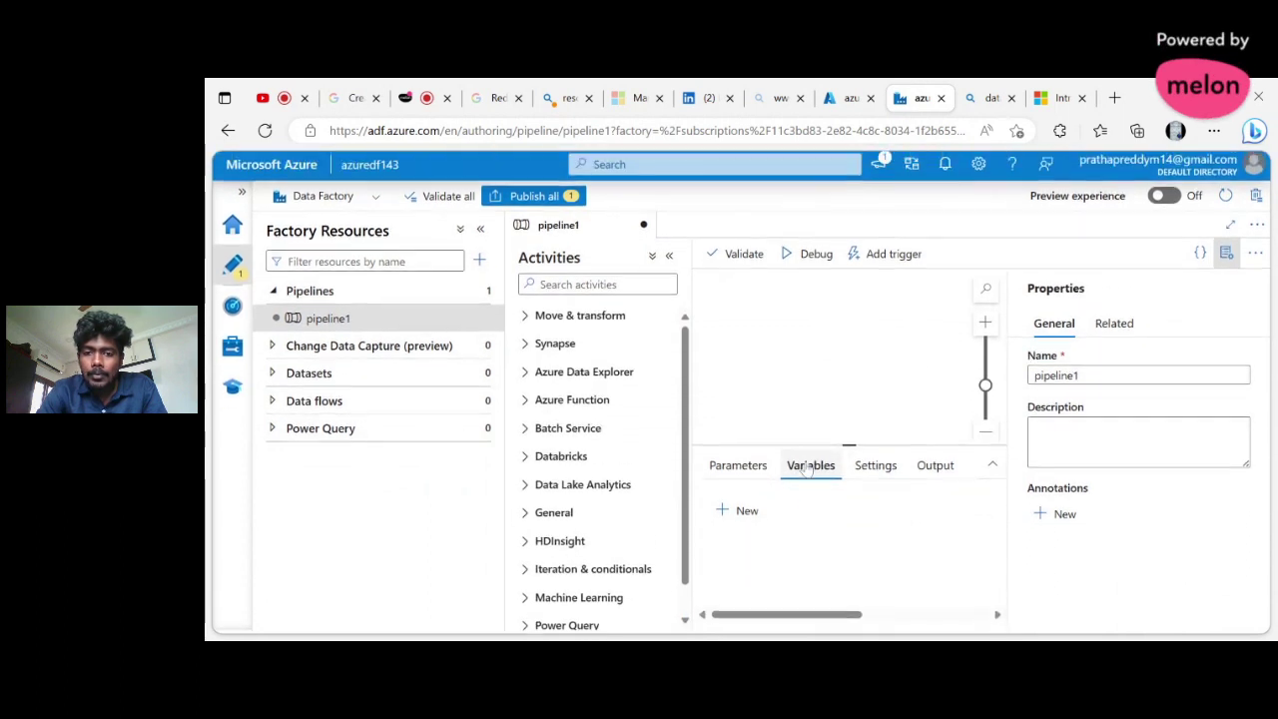
click(874, 469)
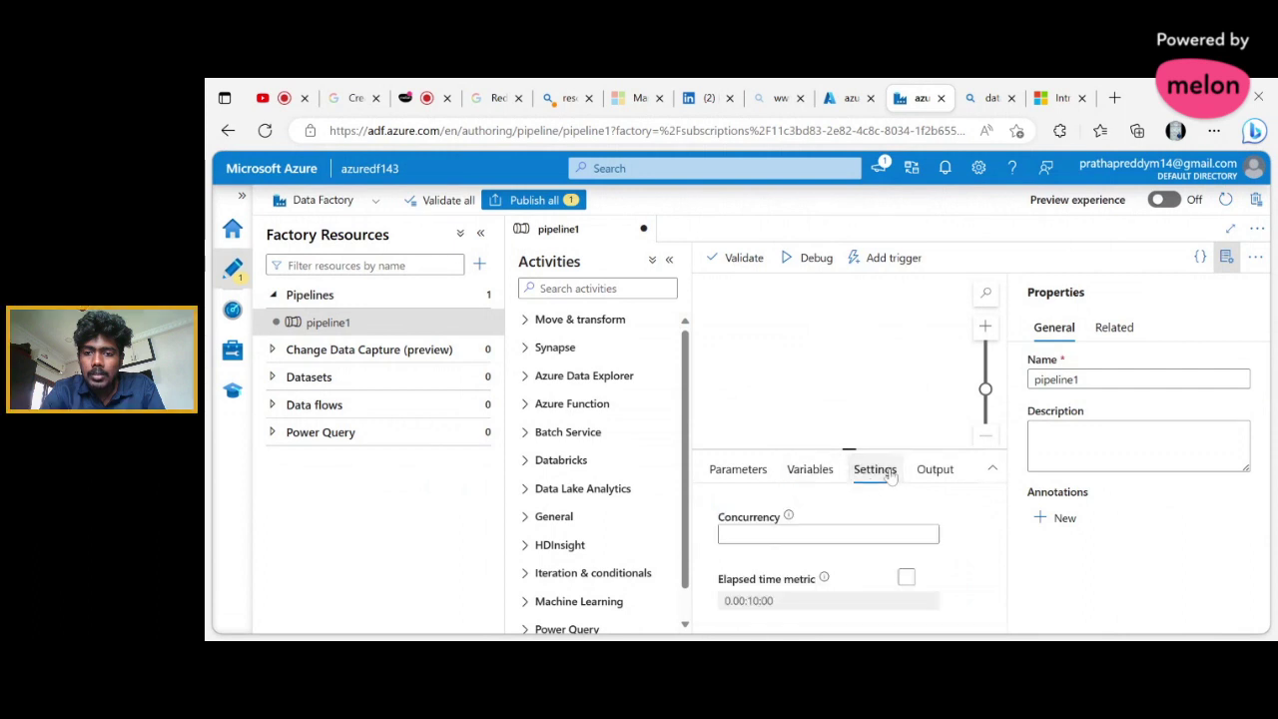
click(943, 477)
click(866, 477)
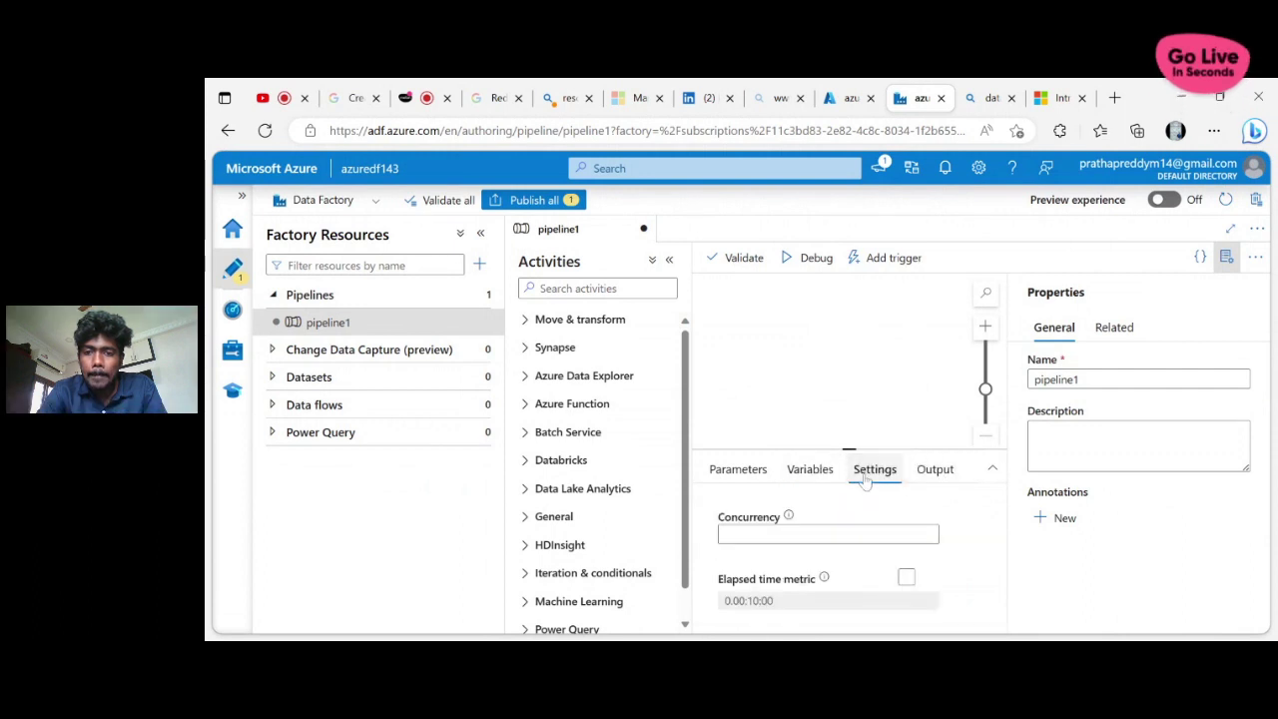
click(810, 474)
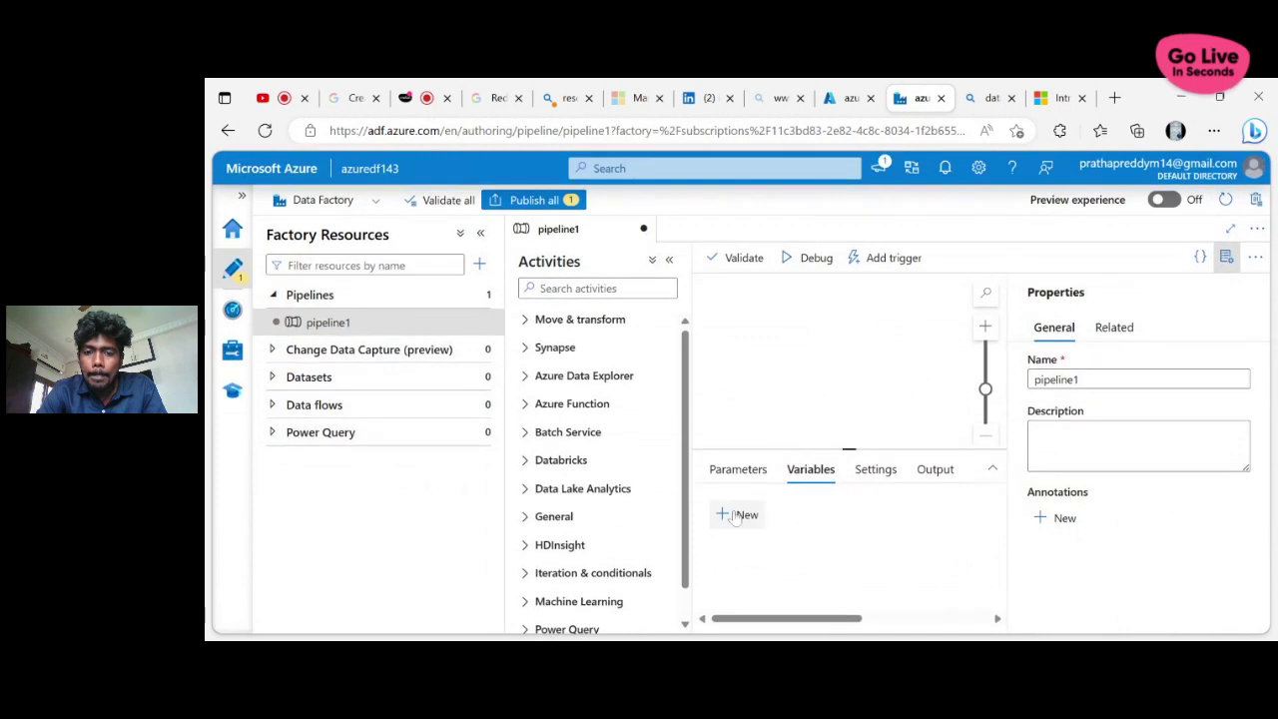
click(739, 515)
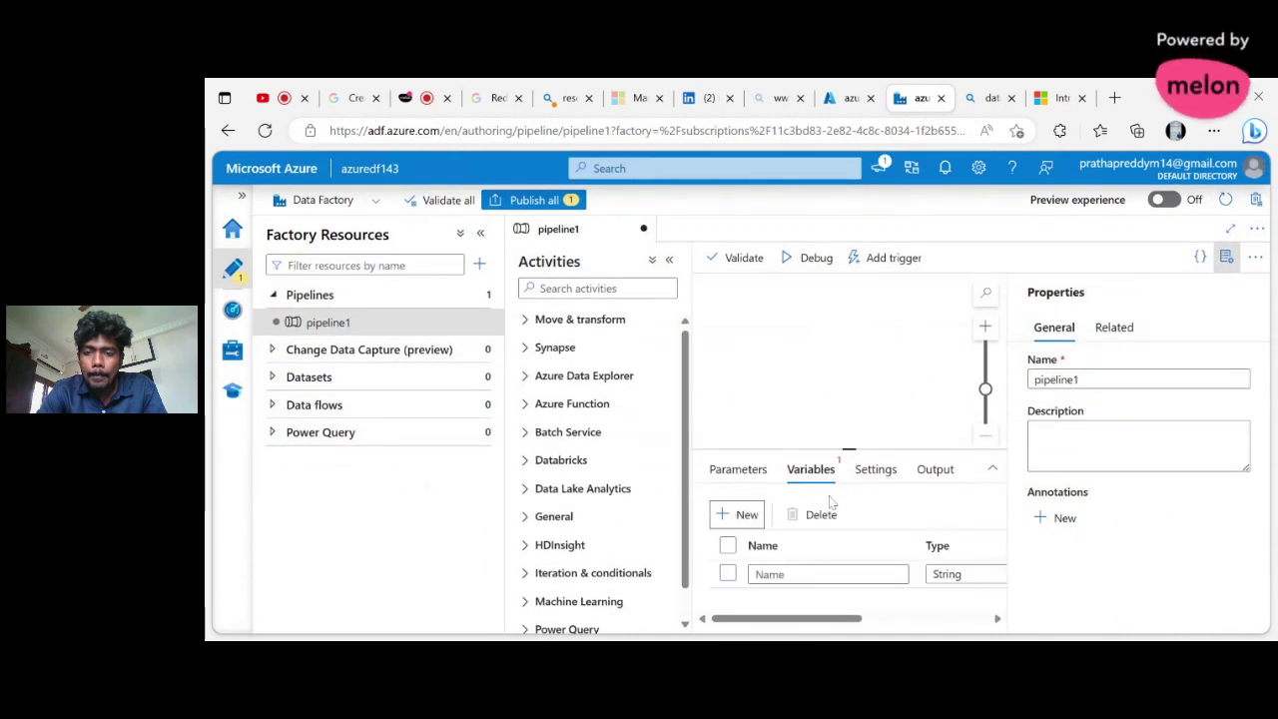
click(878, 475)
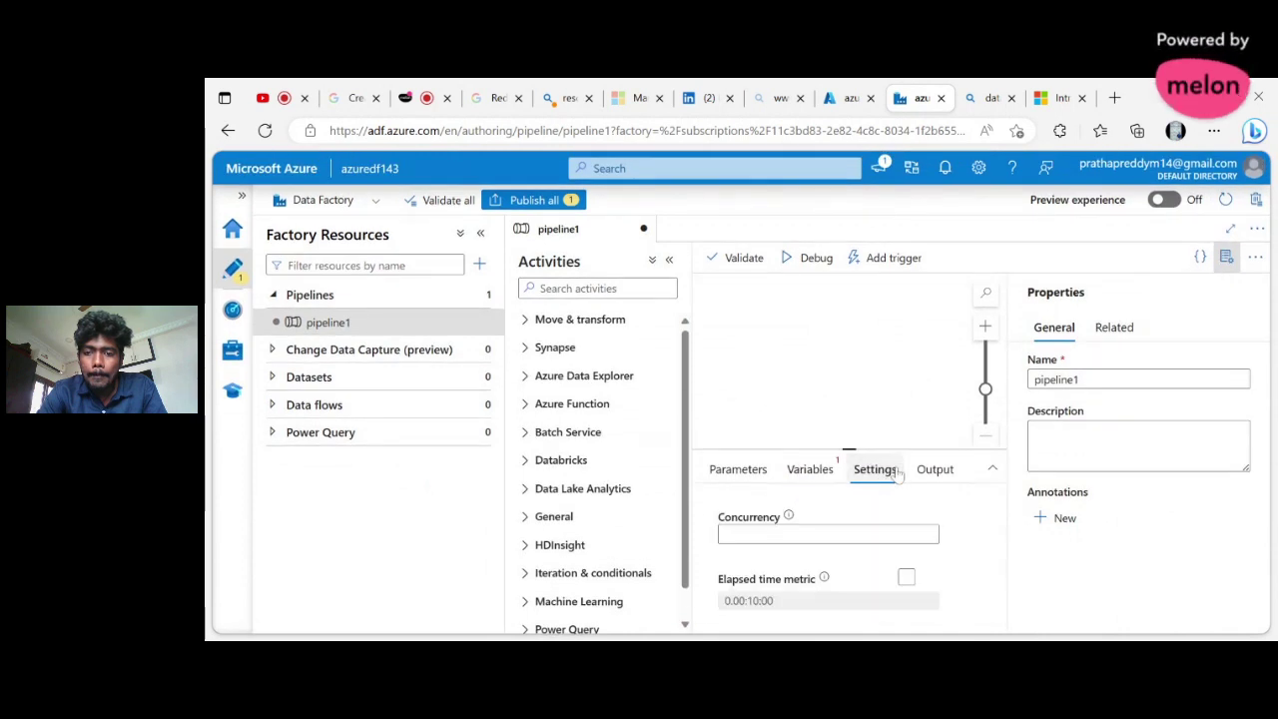
click(821, 476)
text(a)
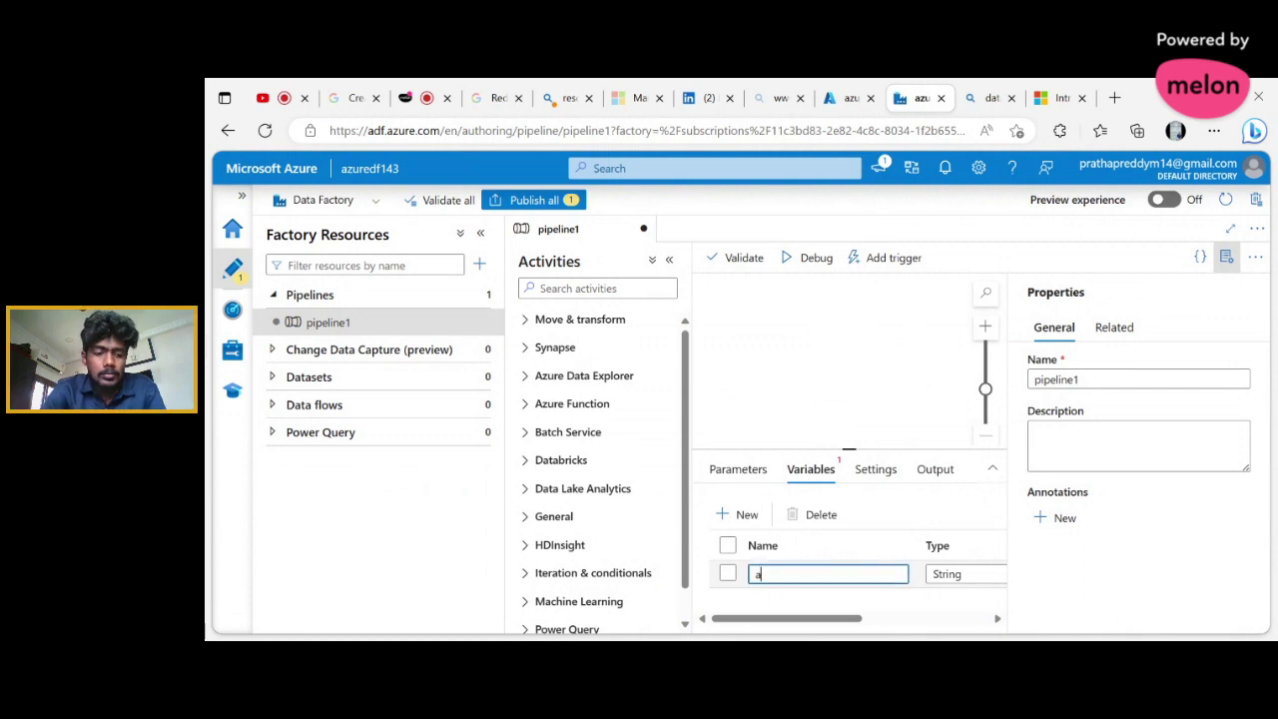
text(zuredf1)
scroll(907, 544, right, 5)
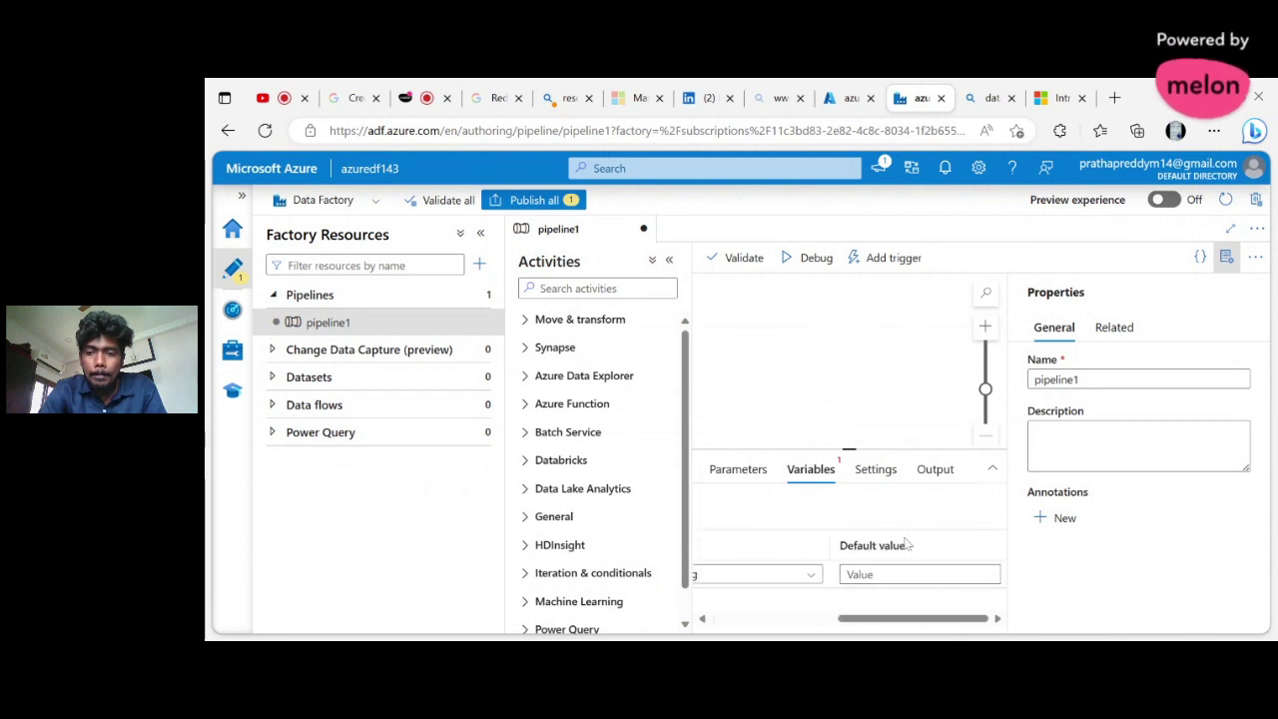
click(899, 574)
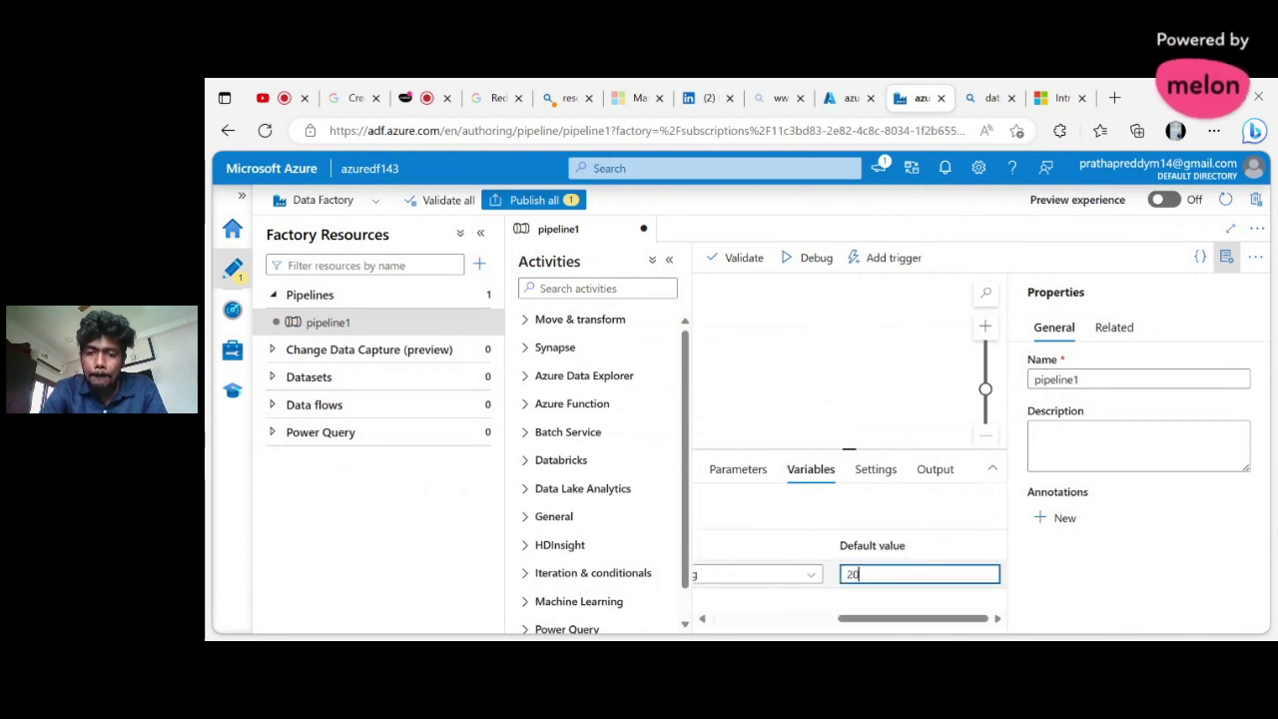
Step: Set the pipeline's concurrency to 1 and view its run output area
click(890, 472)
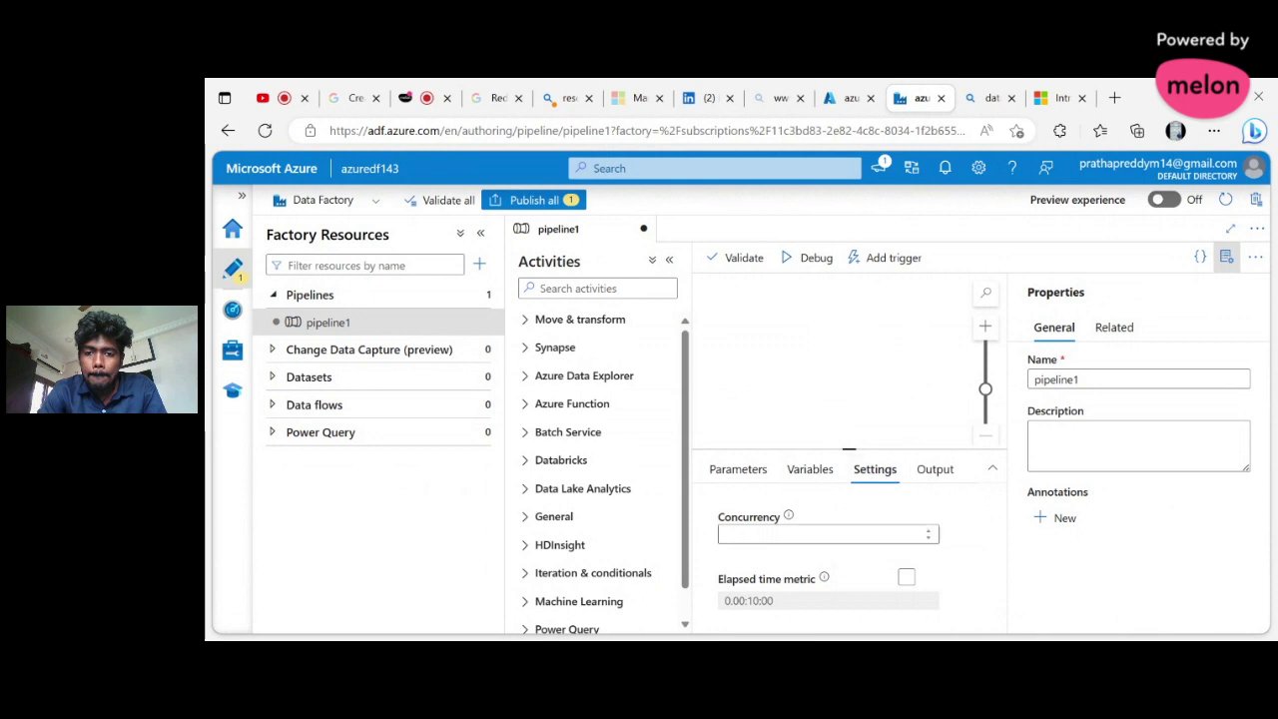
click(878, 534)
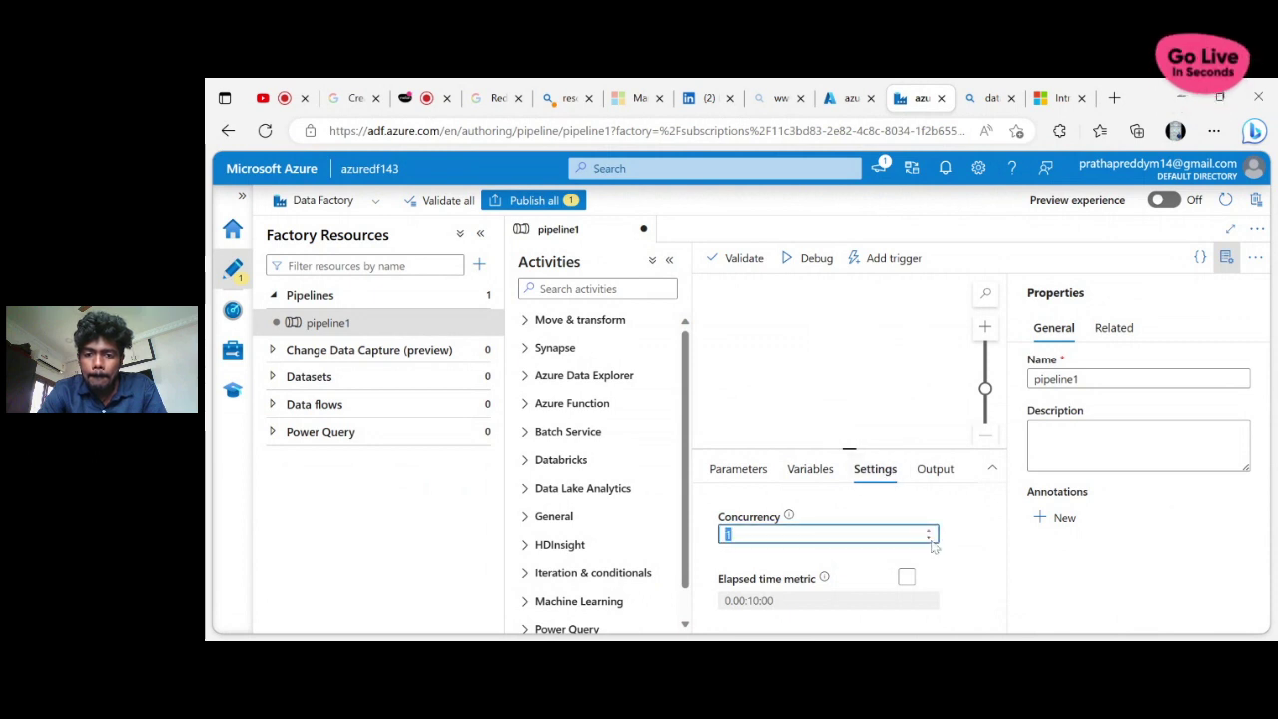
scroll(974, 565, down, 1)
click(935, 471)
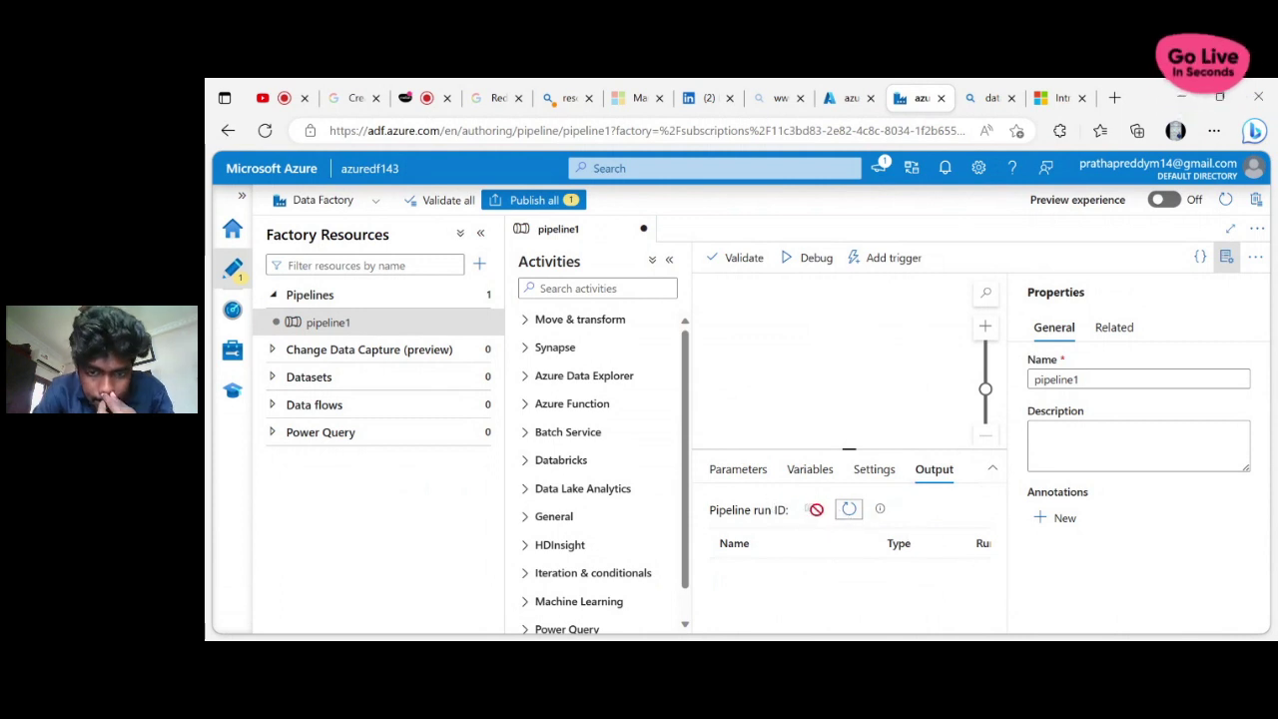
Step: Select the azuredf parameter and the azuredf1 variable in their lists, and recheck the pipeline settings
click(738, 469)
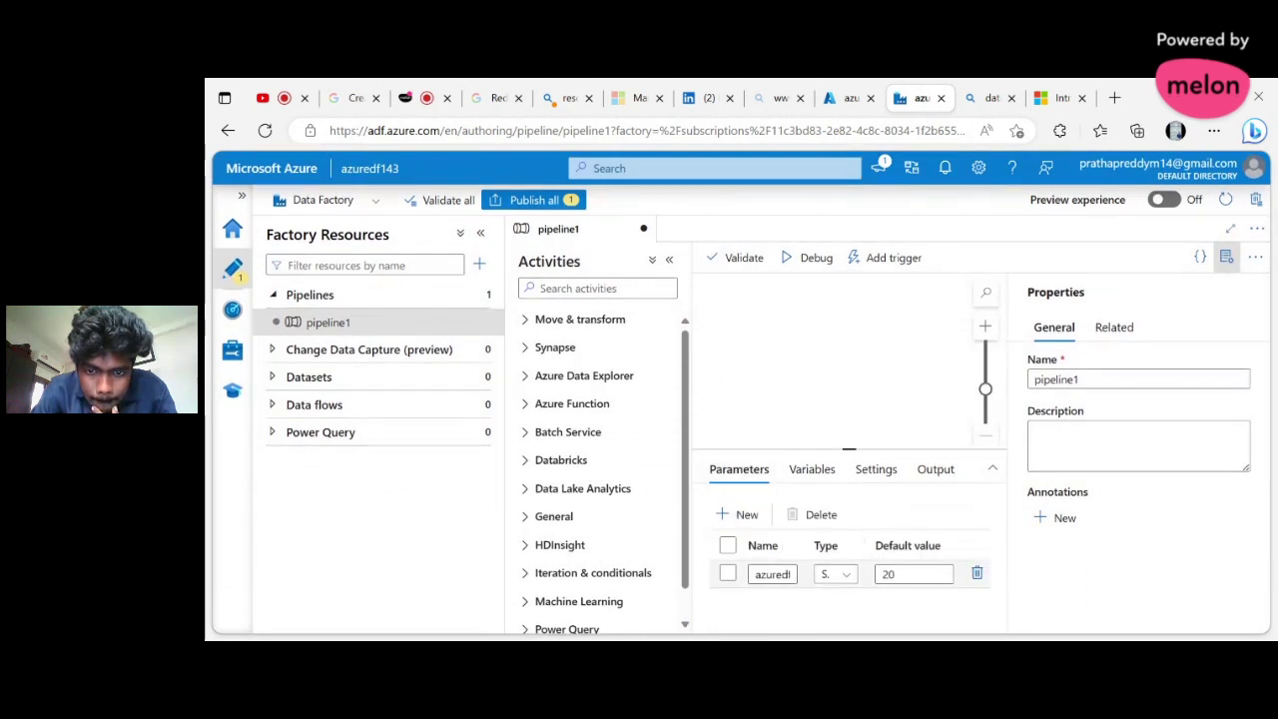
click(727, 571)
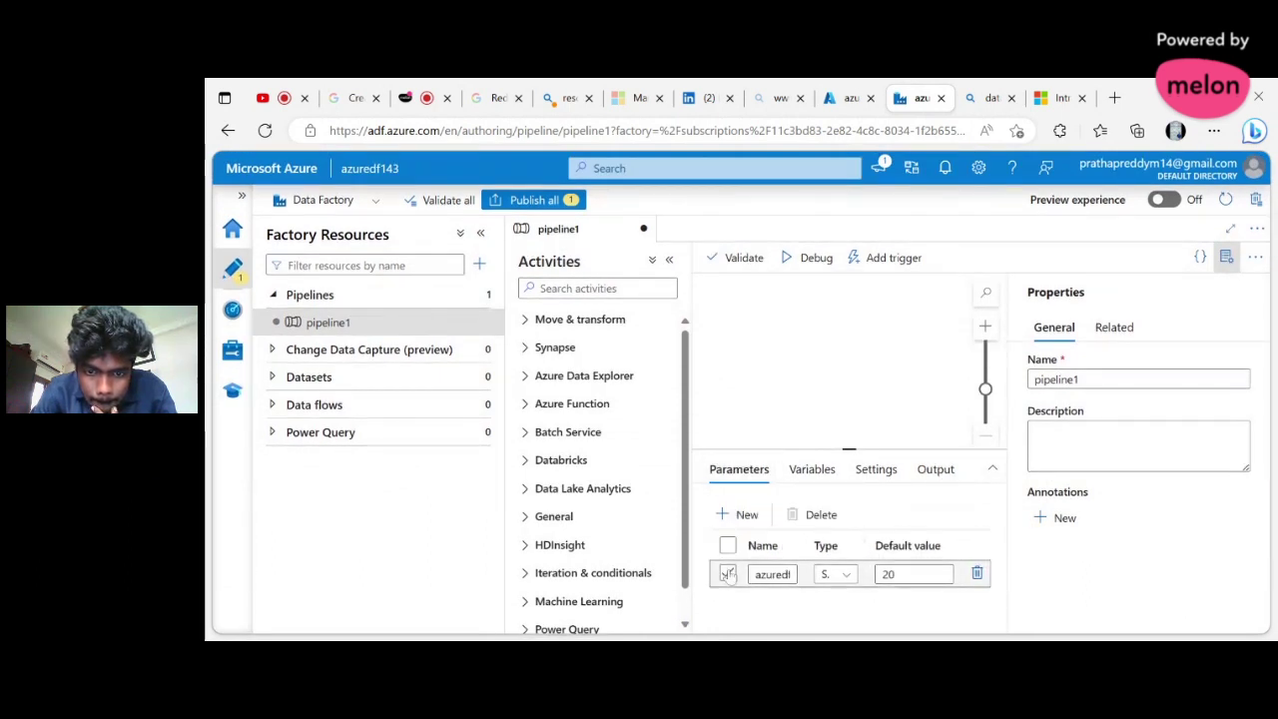
click(806, 466)
click(727, 576)
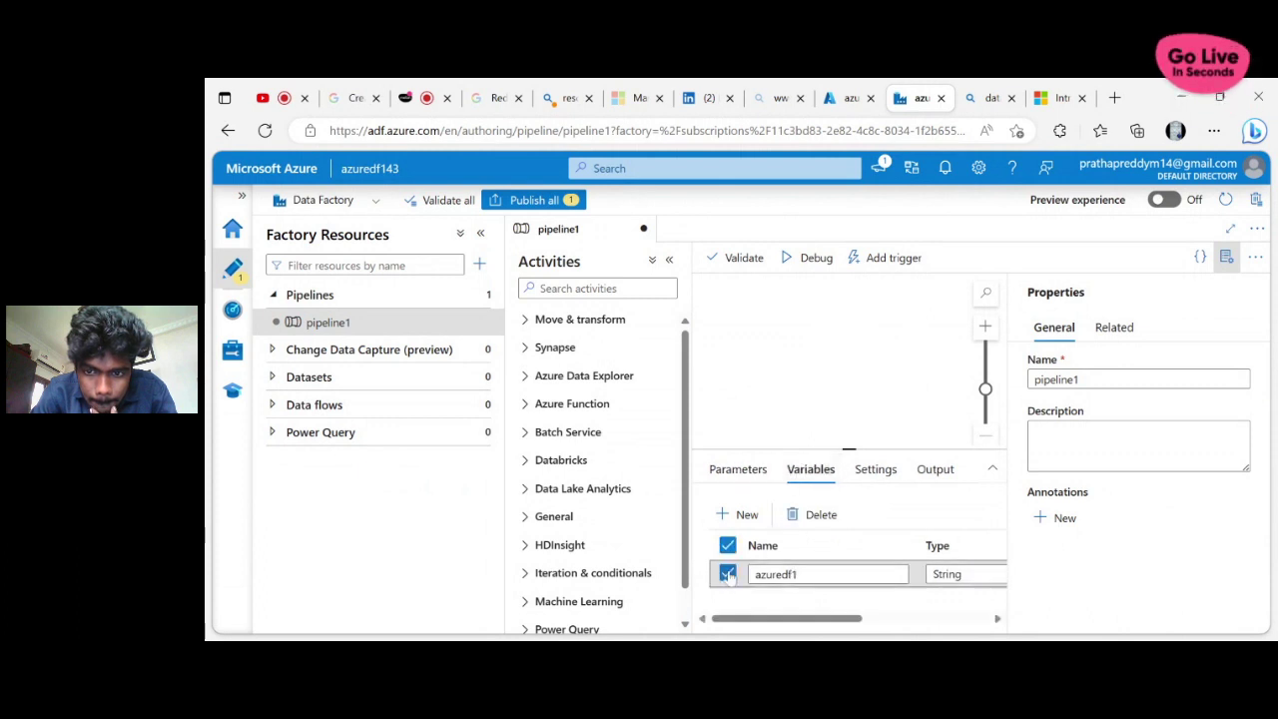
click(878, 475)
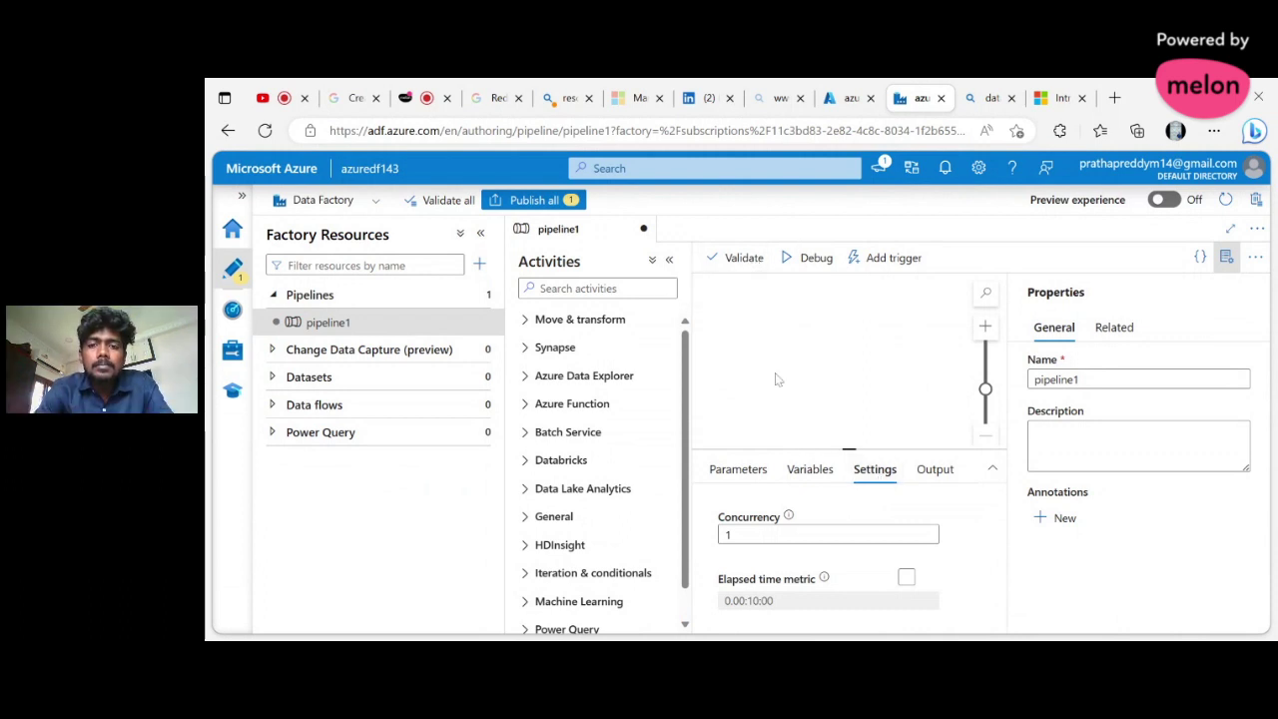
click(756, 479)
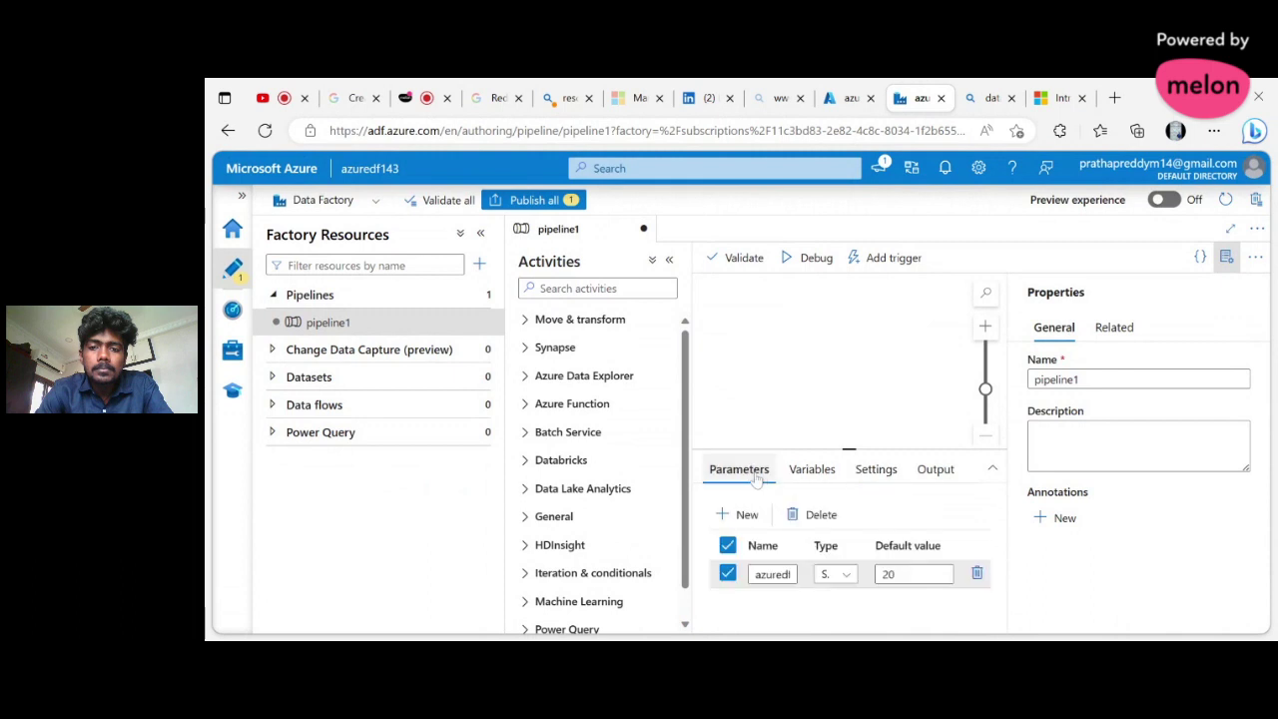
Step: Validate pipeline1 and set its description to "pipeline"
click(741, 262)
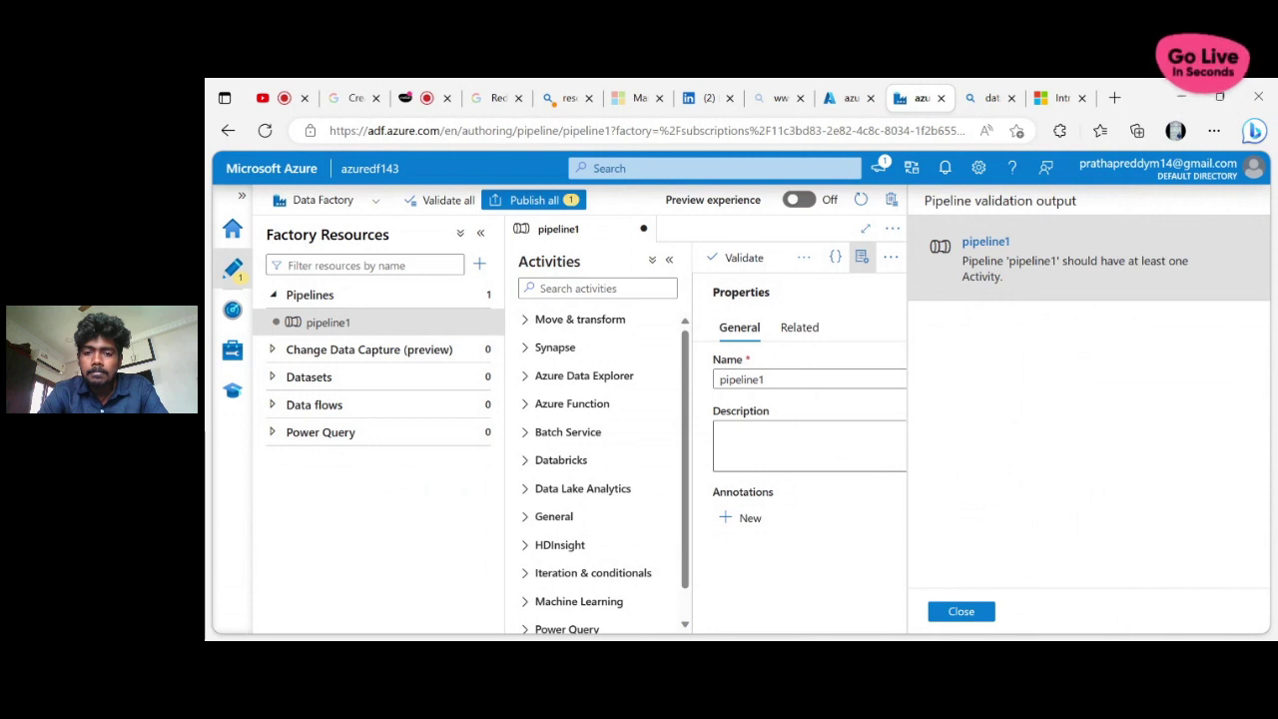
click(724, 434)
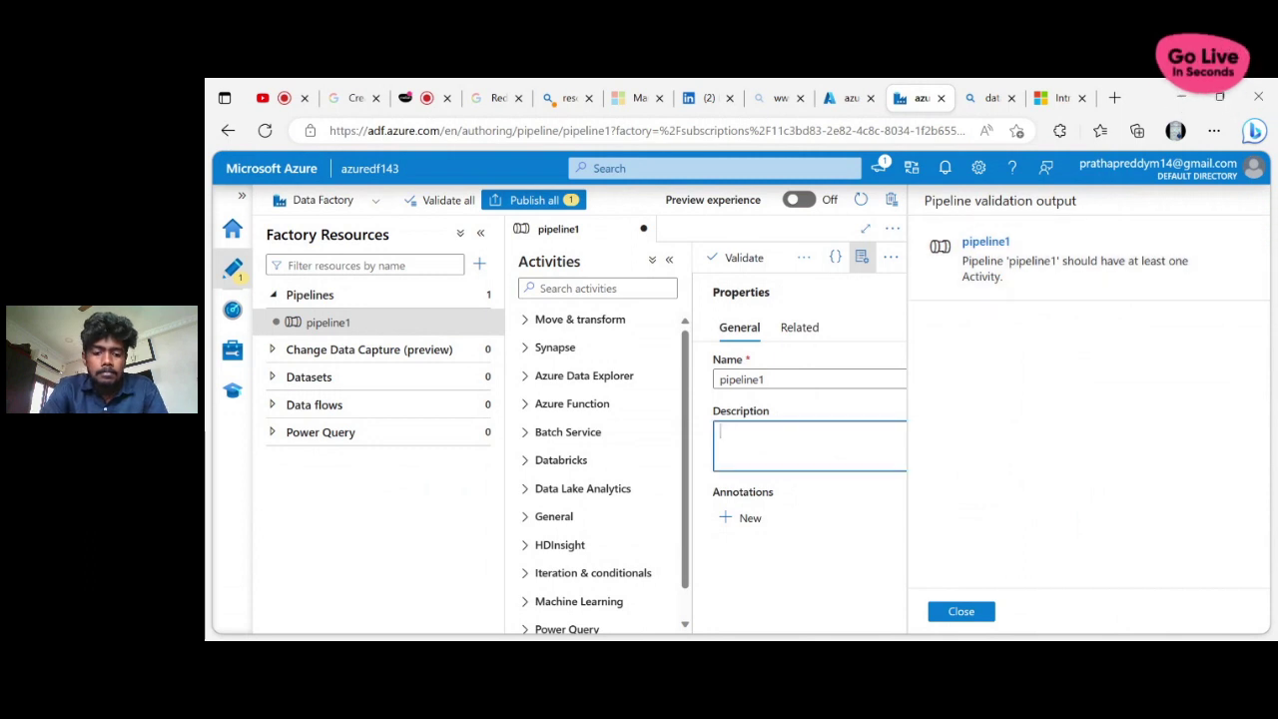
text(po)
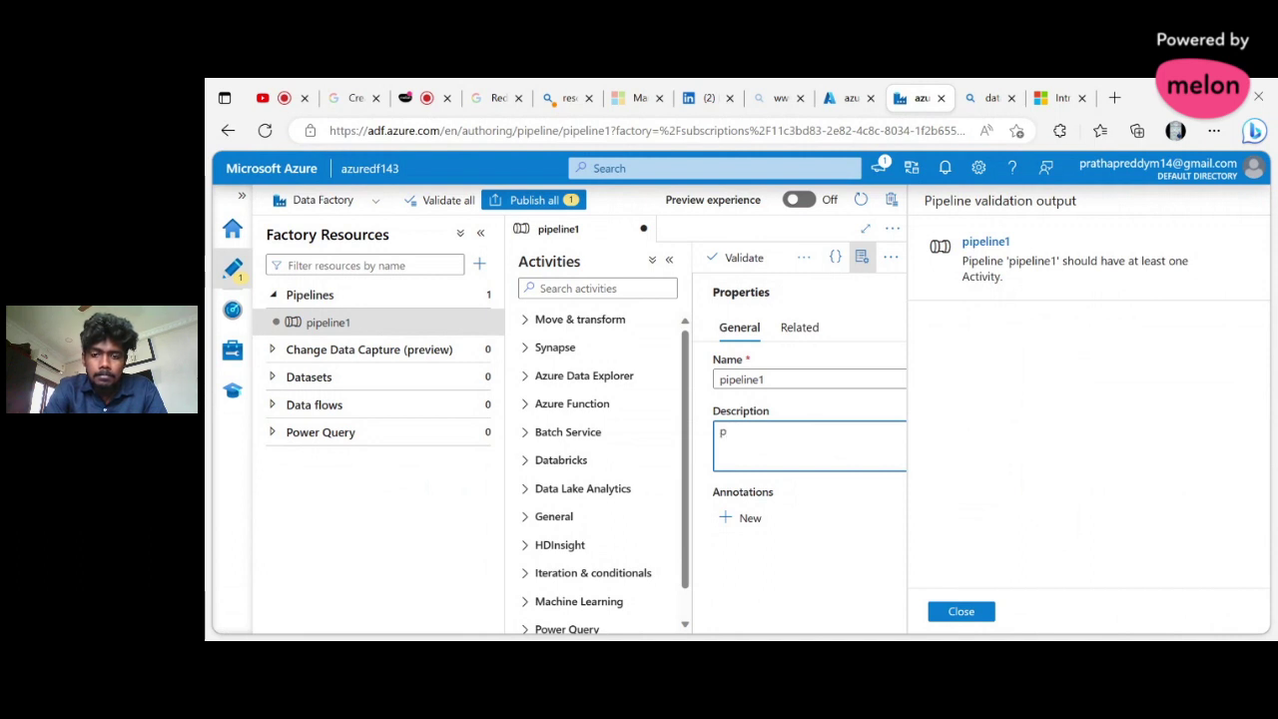
text(peline)
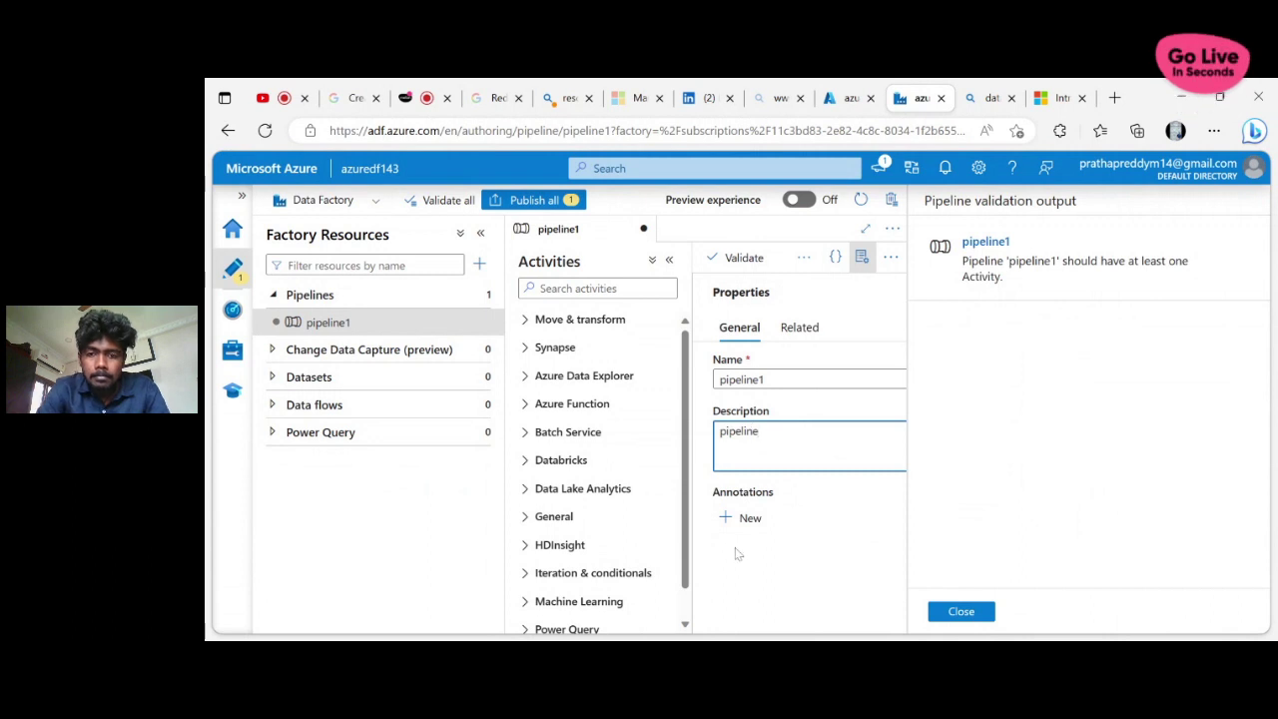
Step: View the JSON code definition of pipeline1
click(799, 328)
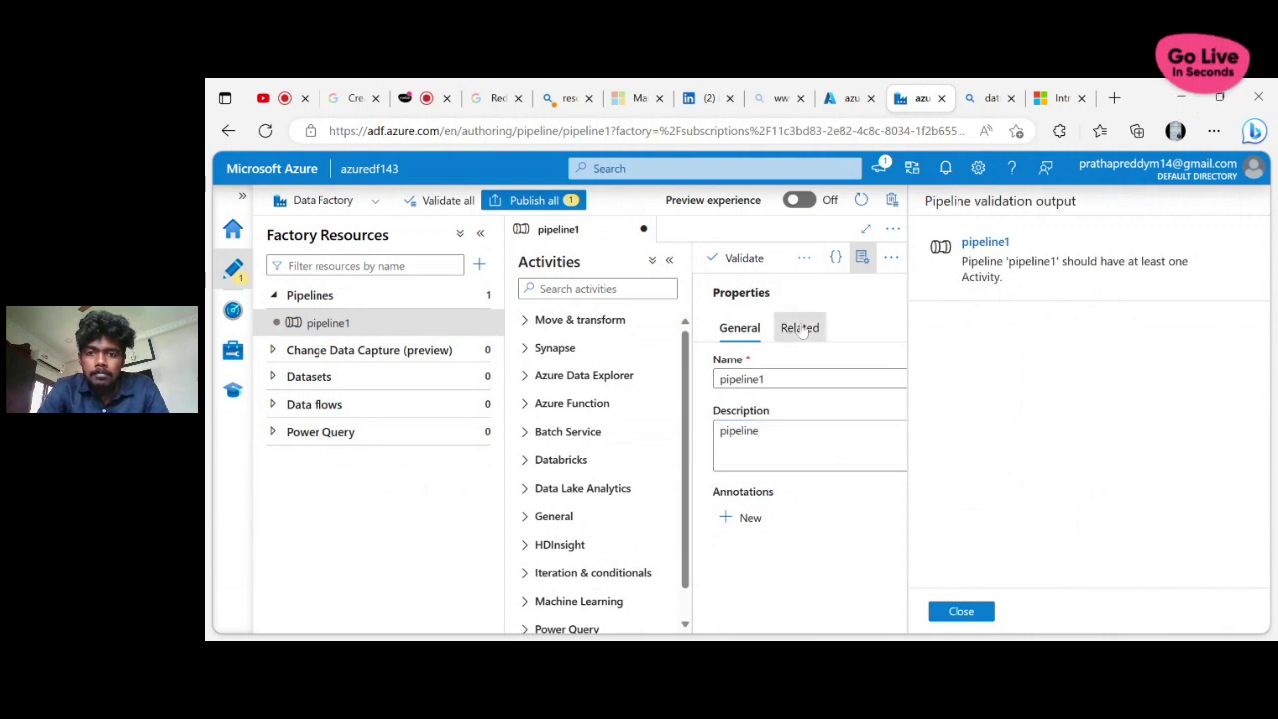
click(835, 258)
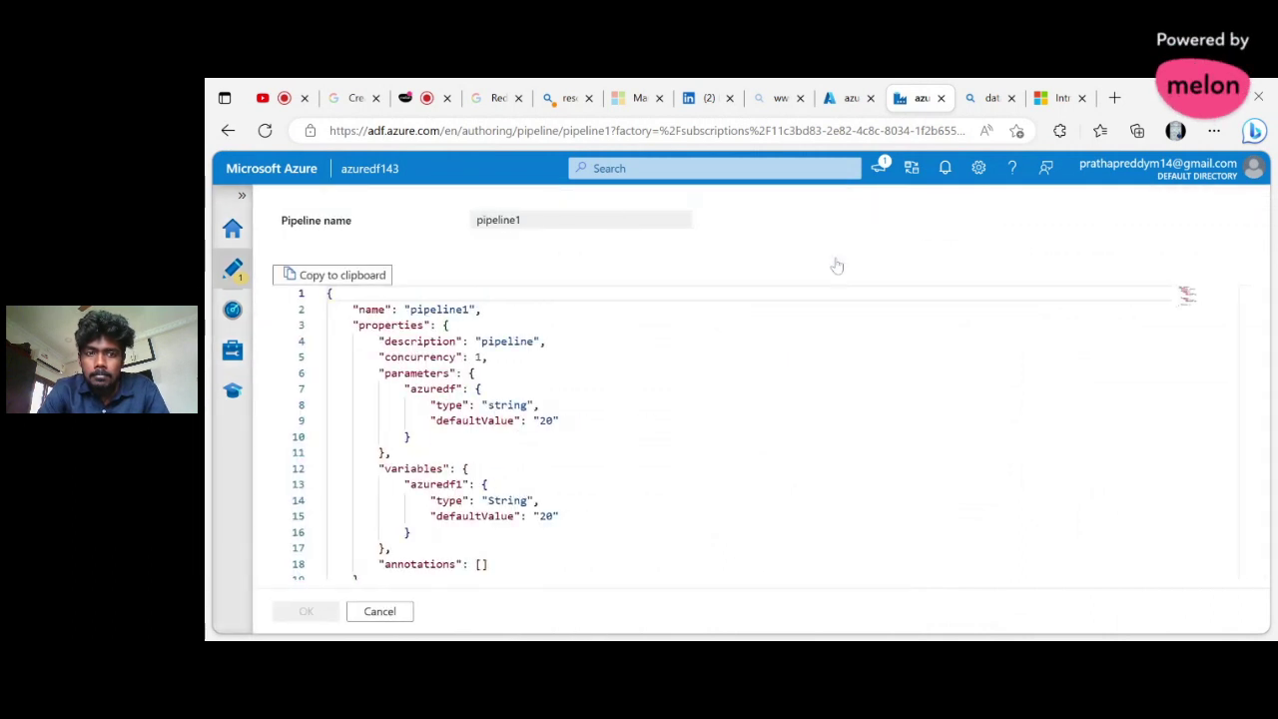
Step: Read through pipeline1's full JSON code, and close the code view and the pipeline validation output
scroll(758, 429, down, 3)
scroll(758, 429, up, 3)
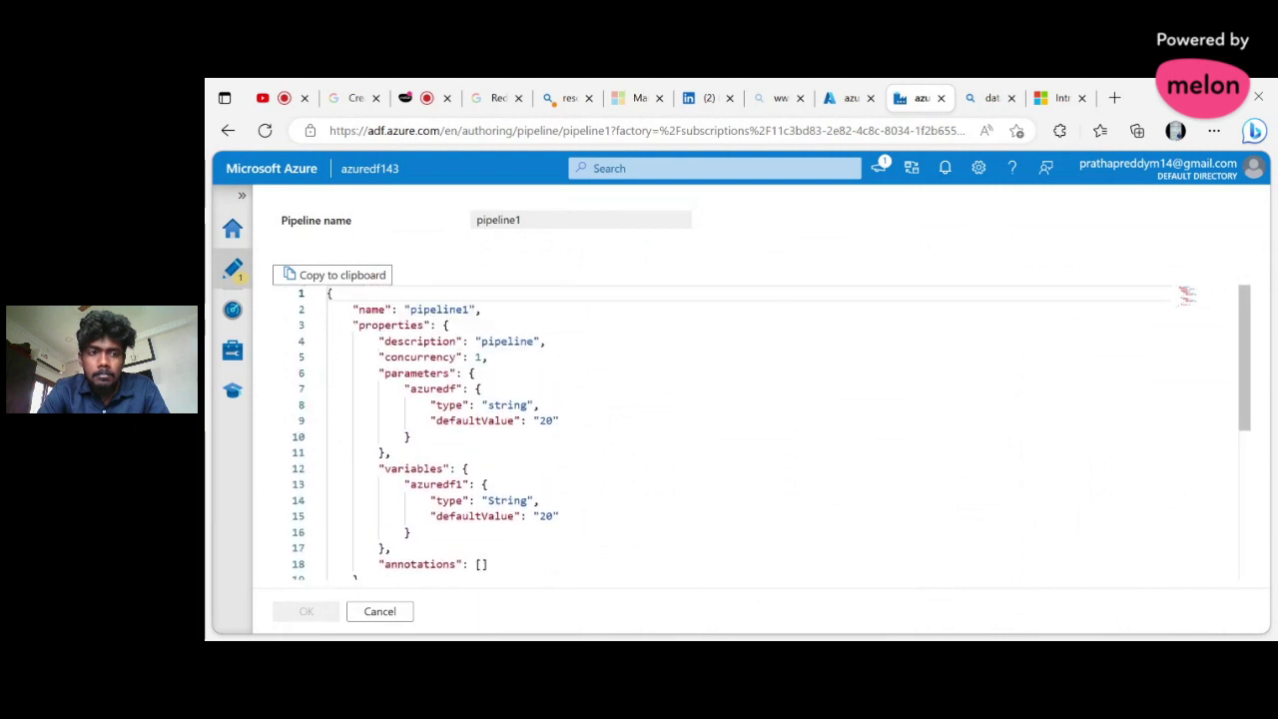
key(ctrl+a)
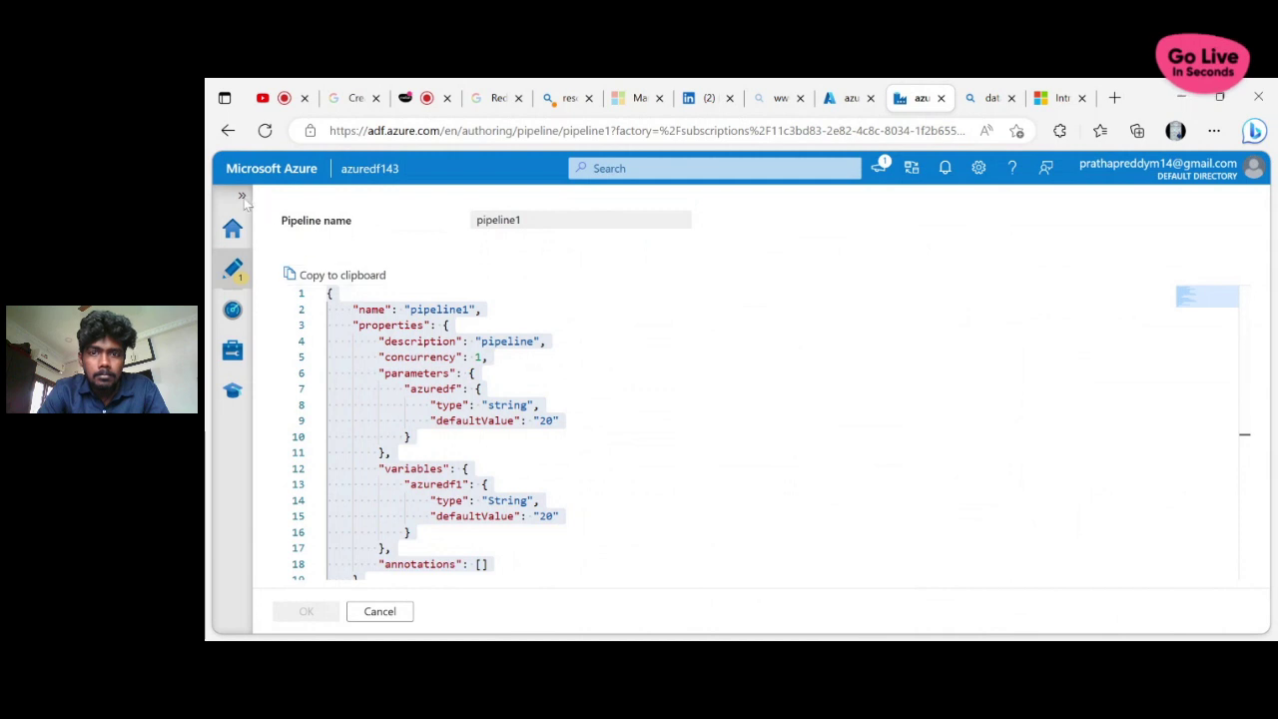
click(380, 611)
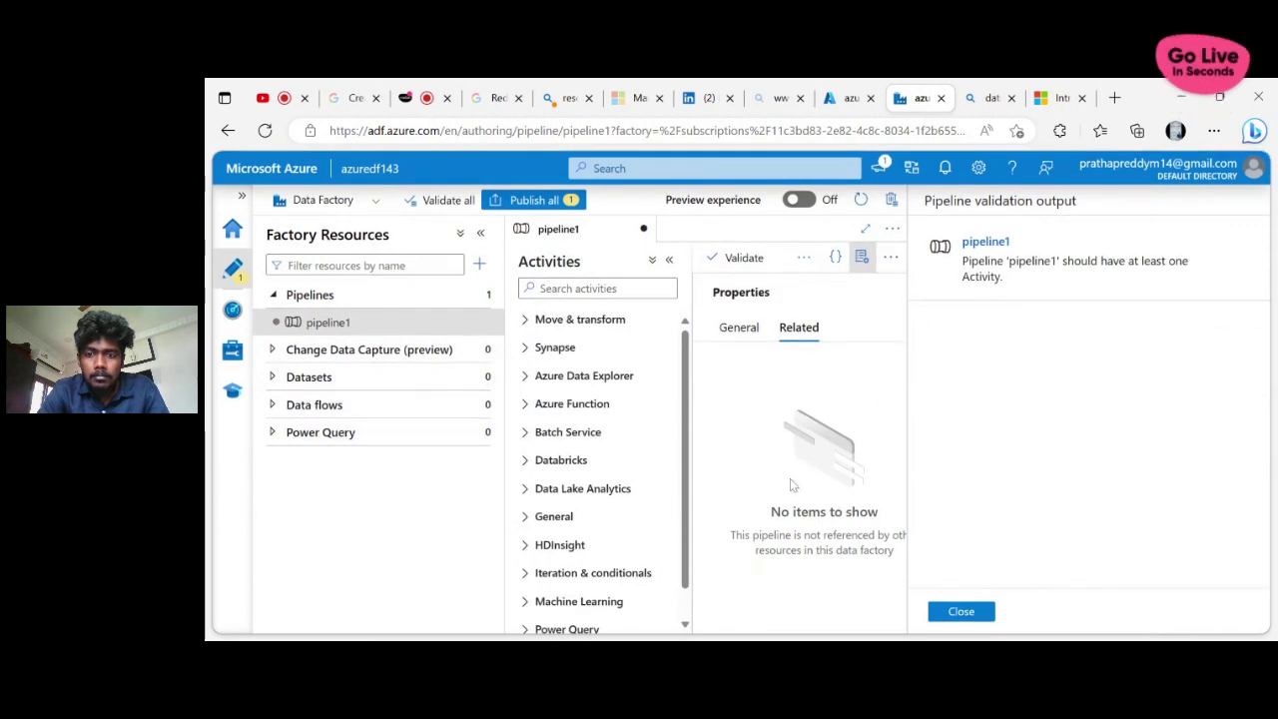
click(958, 611)
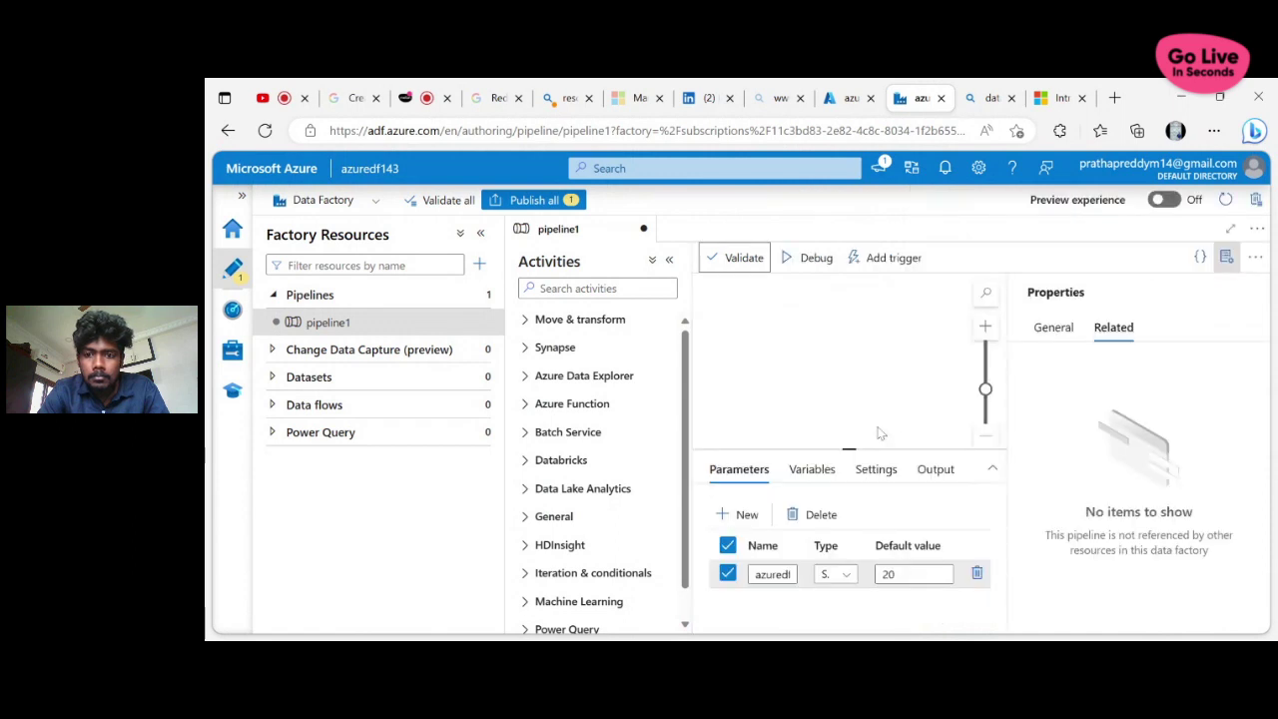
Step: Try to debug pipeline1, check its variables, and validate the pipeline again
click(800, 265)
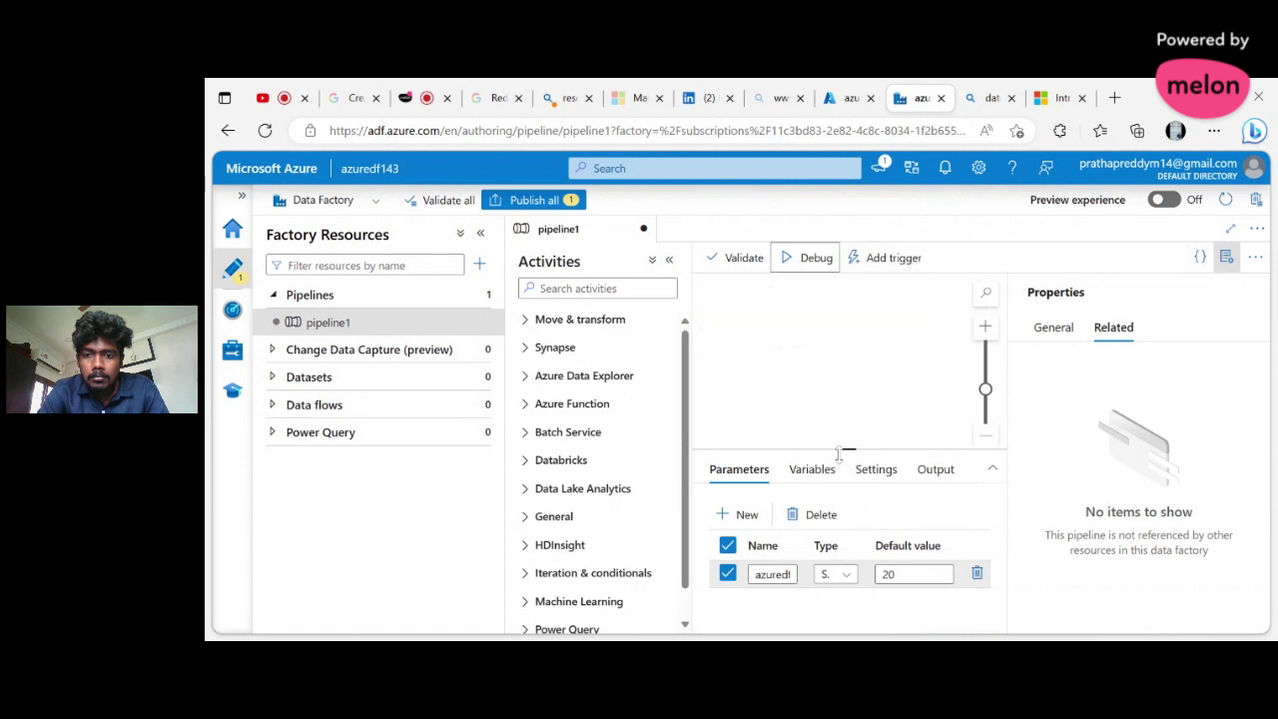
click(810, 475)
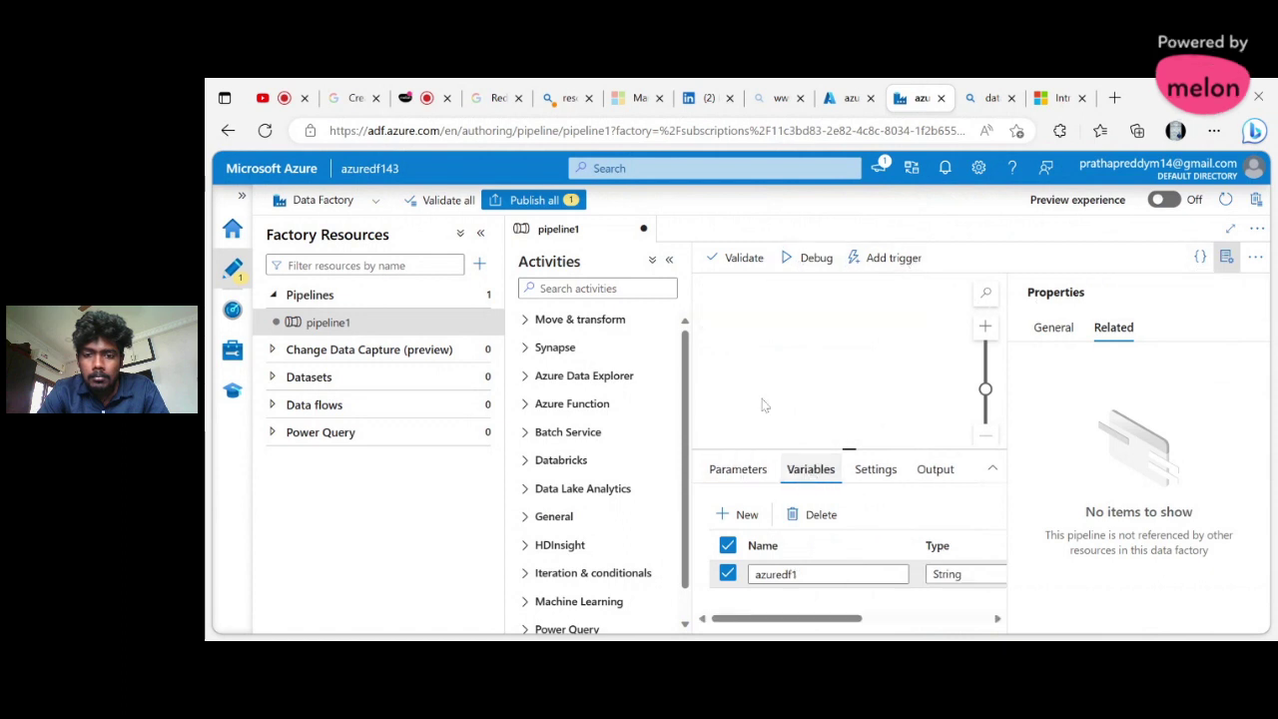
click(730, 260)
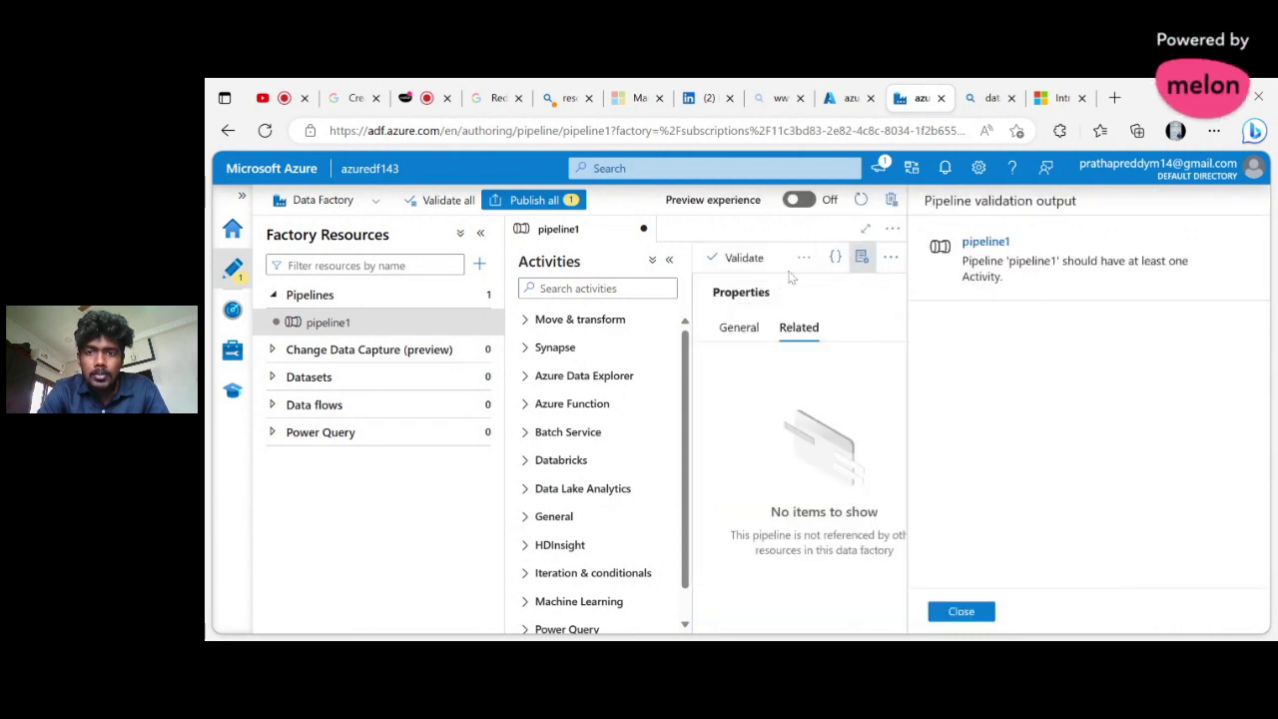
click(961, 611)
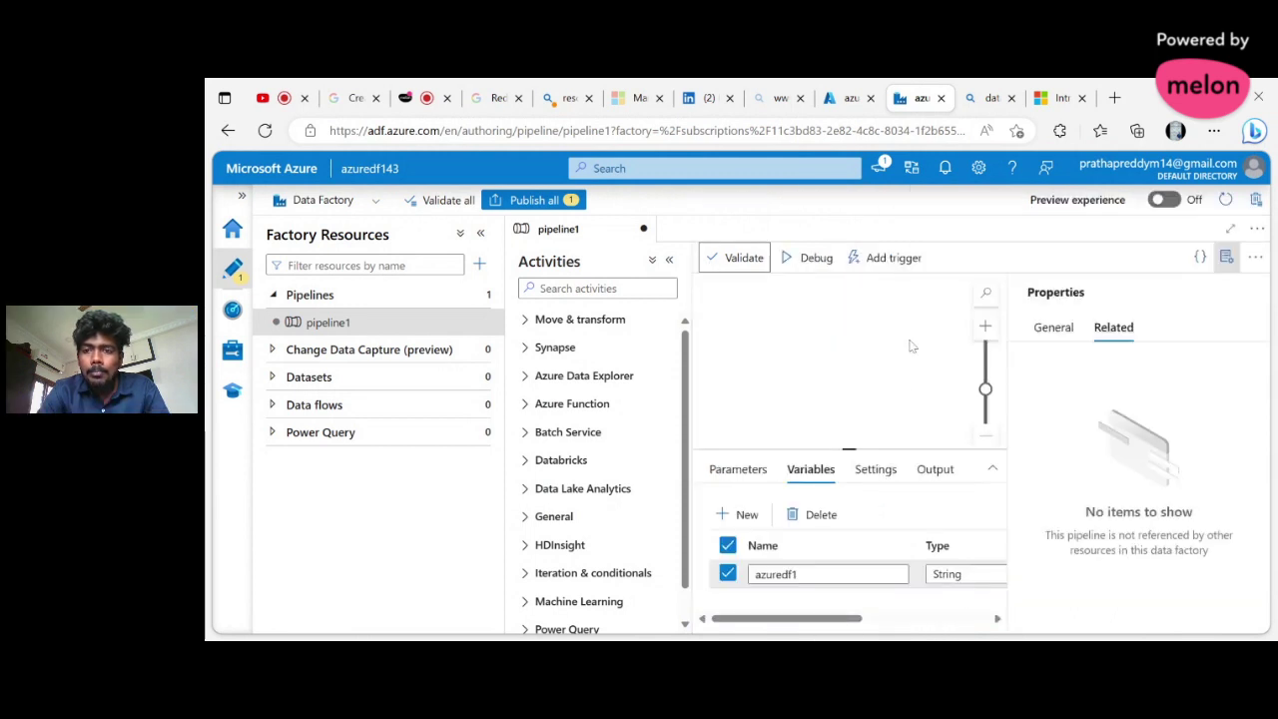
Step: Review pipeline1's settings and parameters and look through the list of activity categories
click(874, 469)
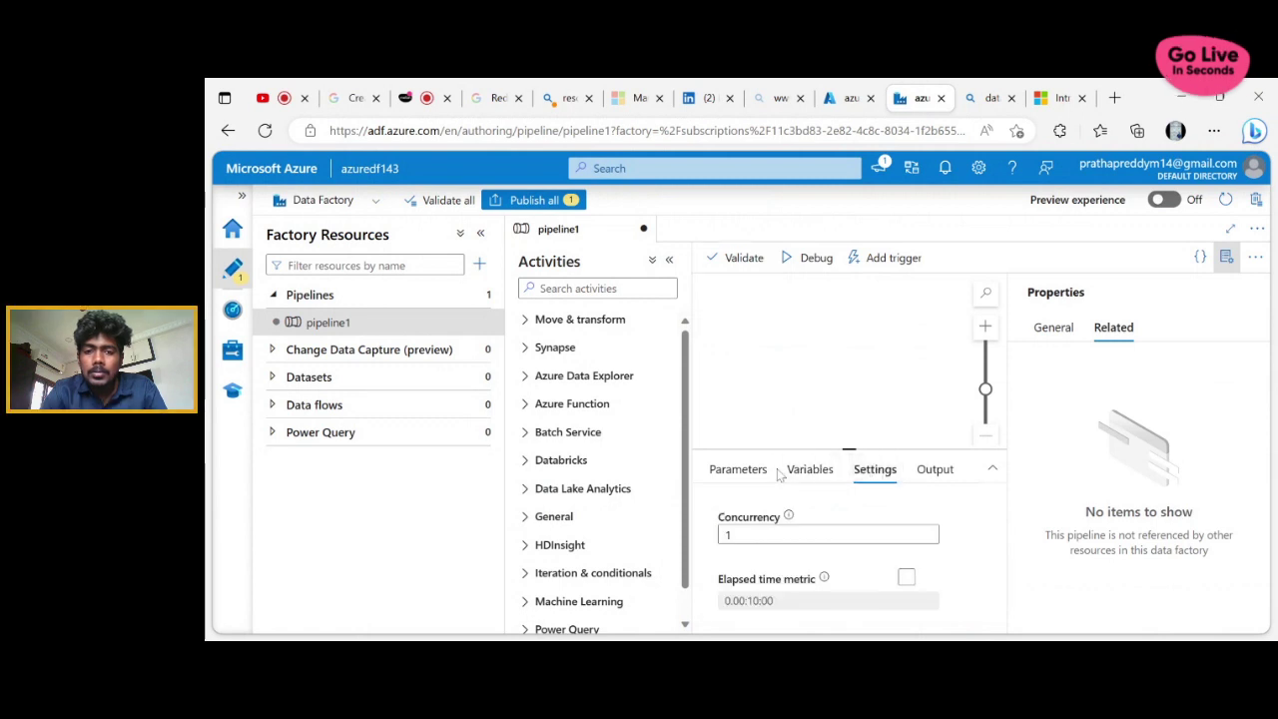
click(738, 468)
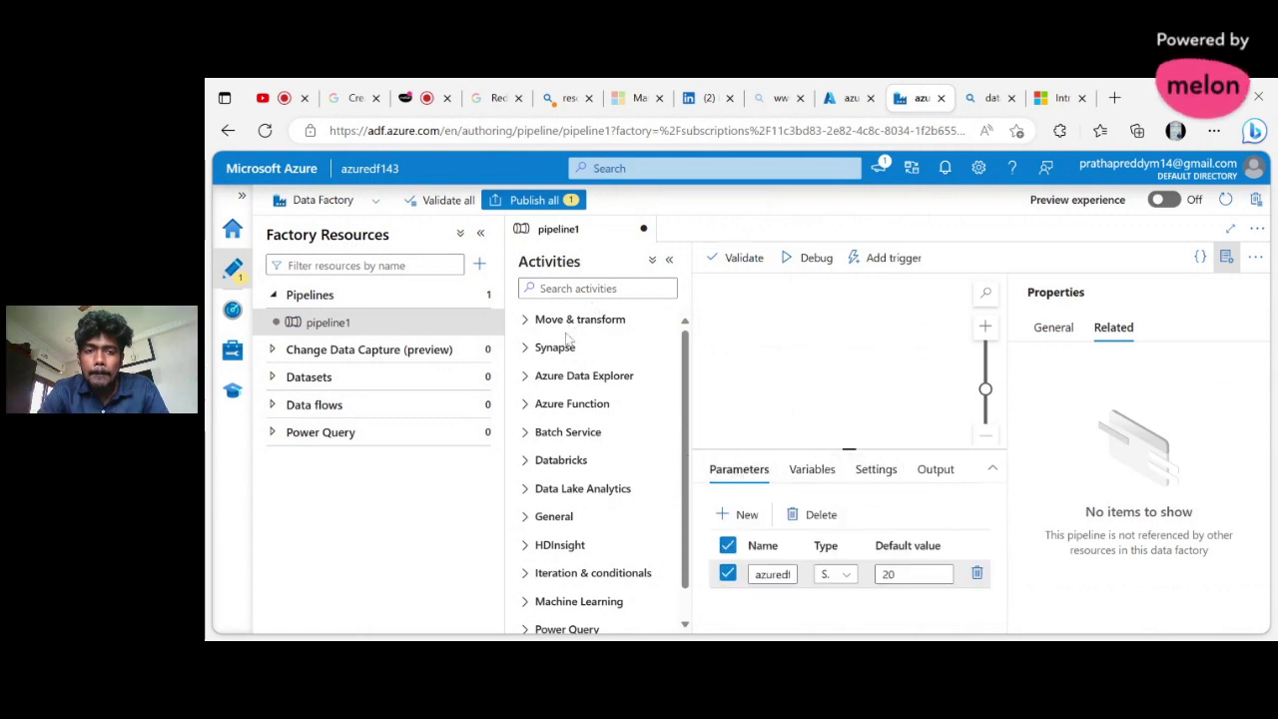
scroll(566, 418, down, 1)
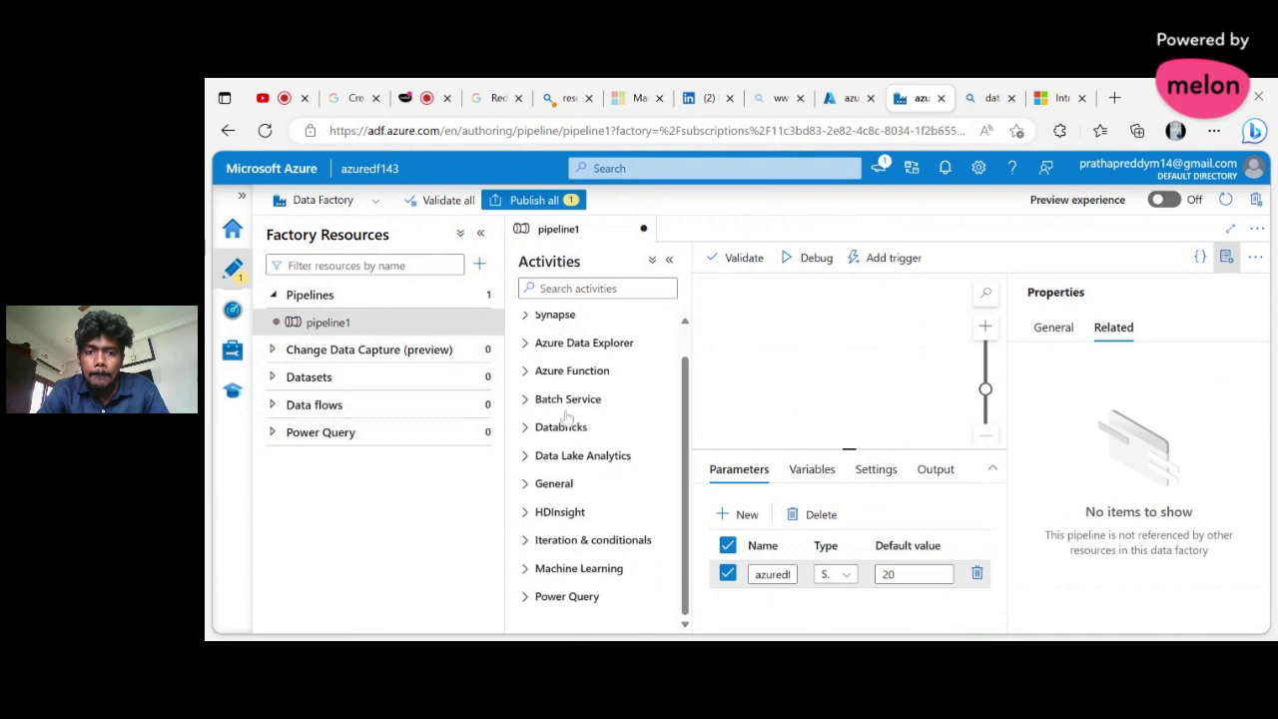
scroll(559, 536, up, 1)
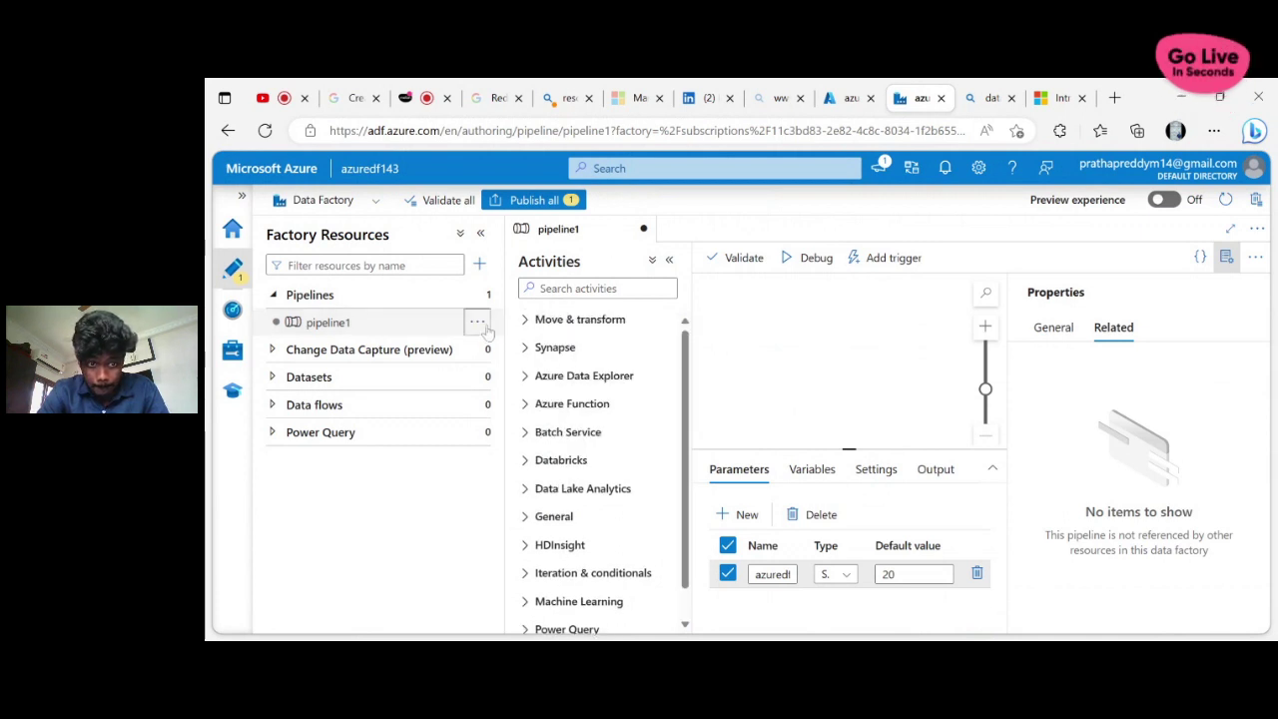
Step: Open the monitoring view for pipeline1 and check its triggered and debug pipeline runs
click(486, 322)
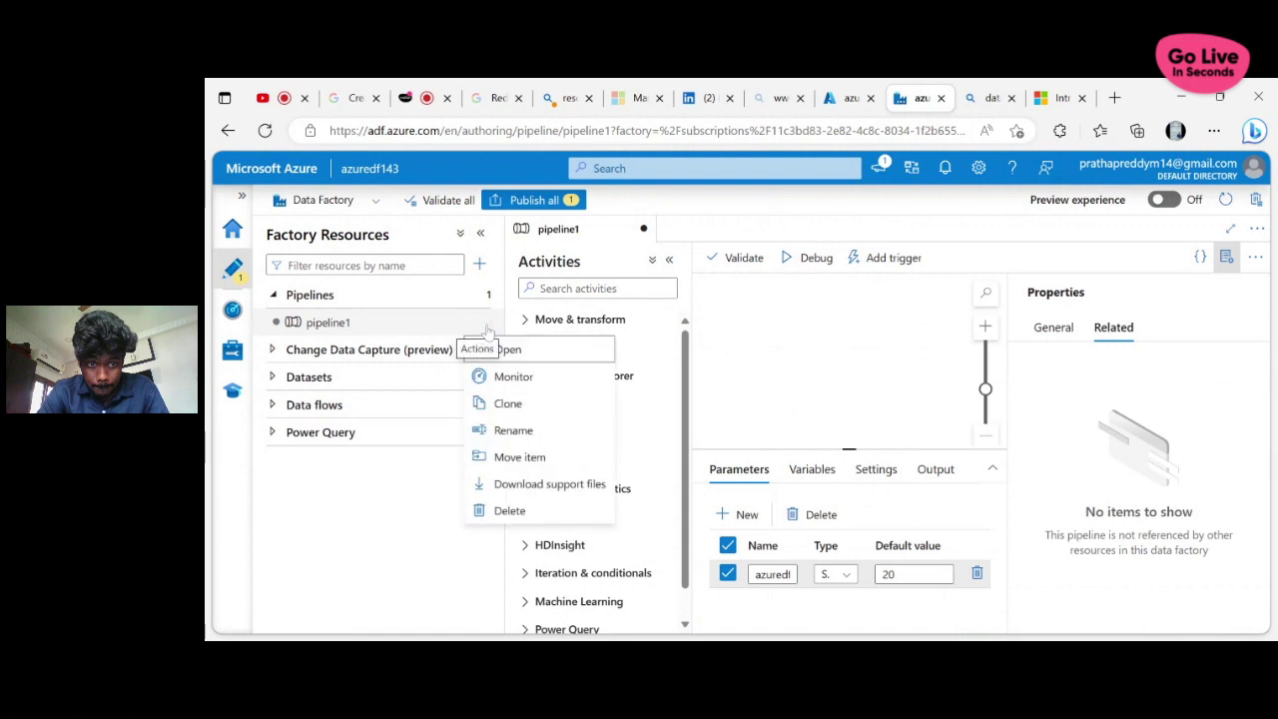
click(541, 357)
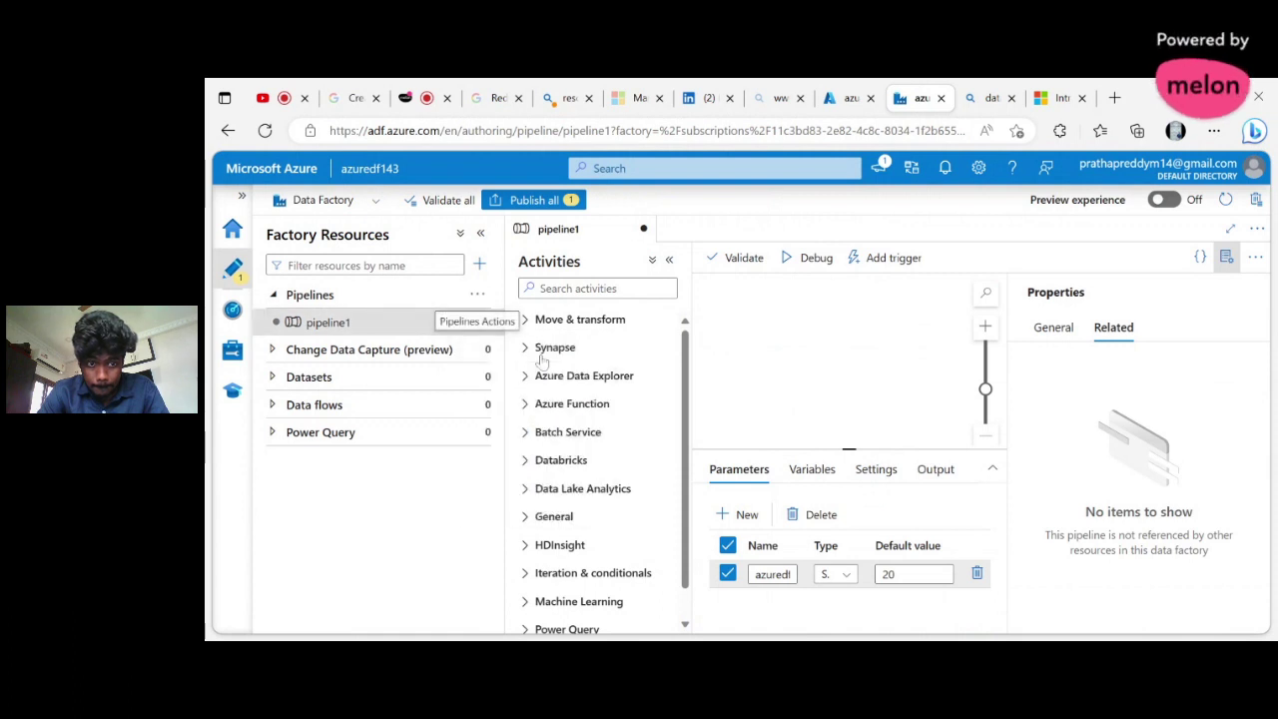
click(477, 321)
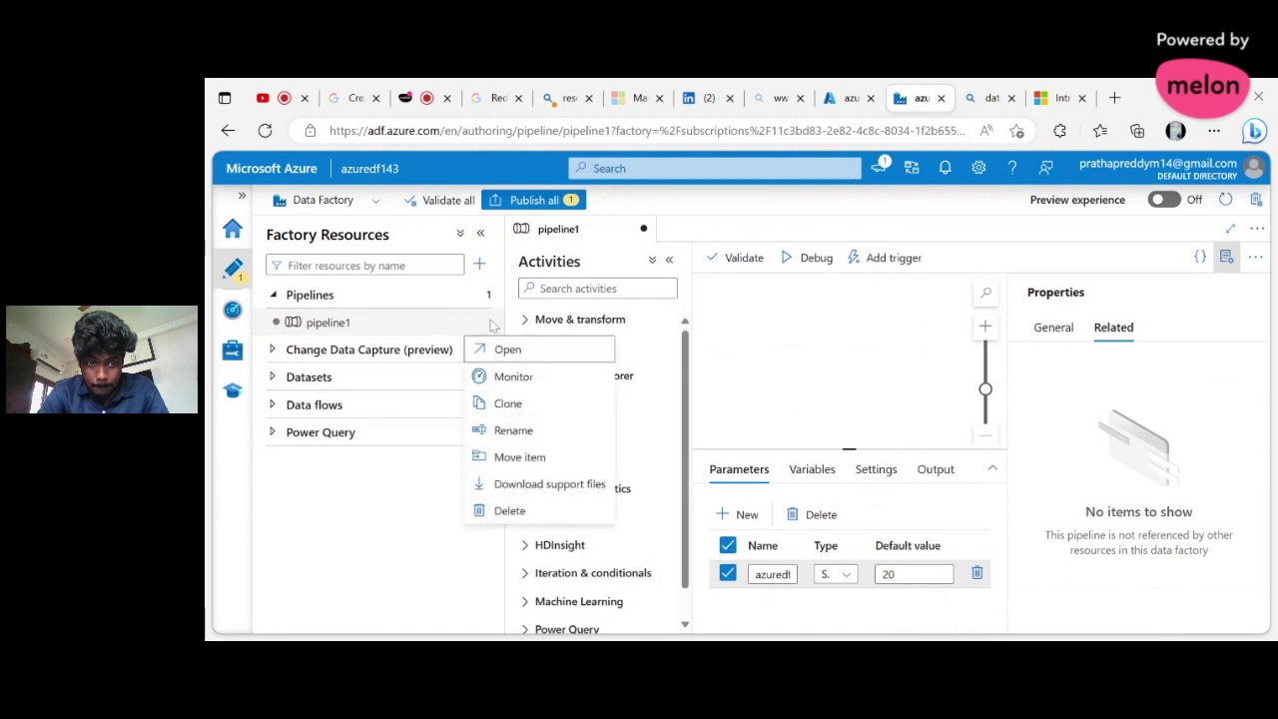
click(513, 376)
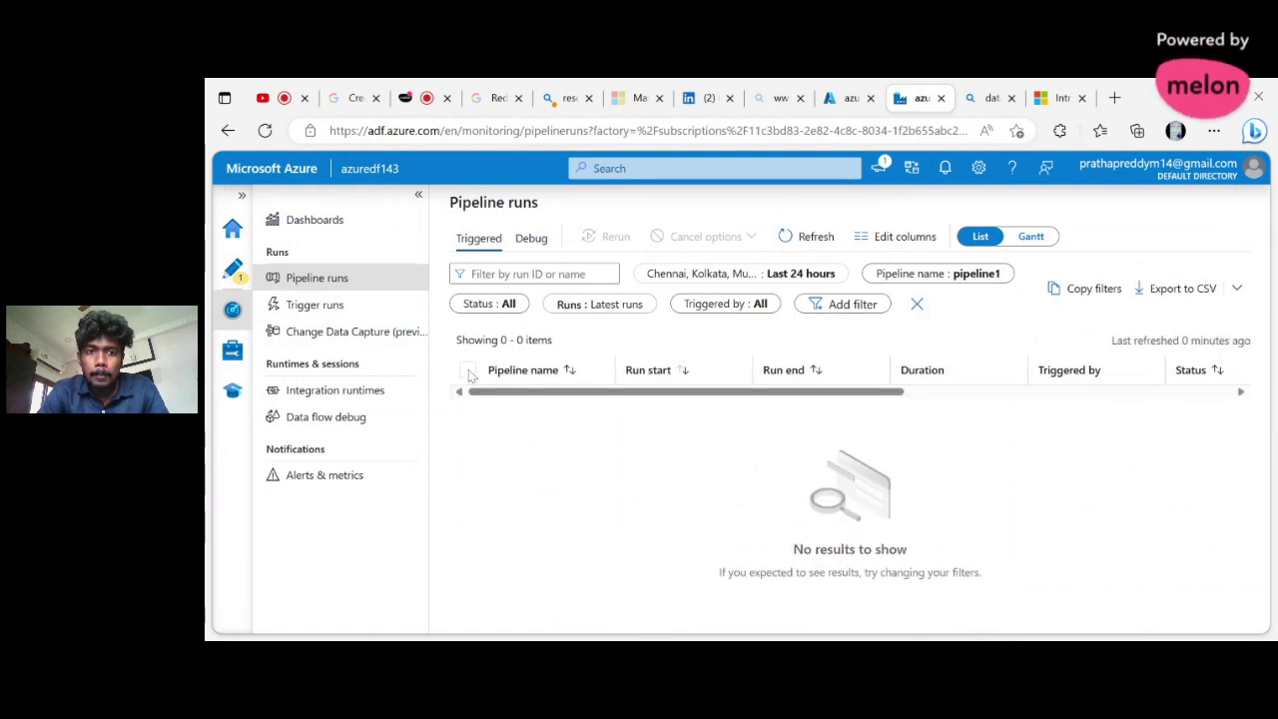
click(532, 238)
click(476, 242)
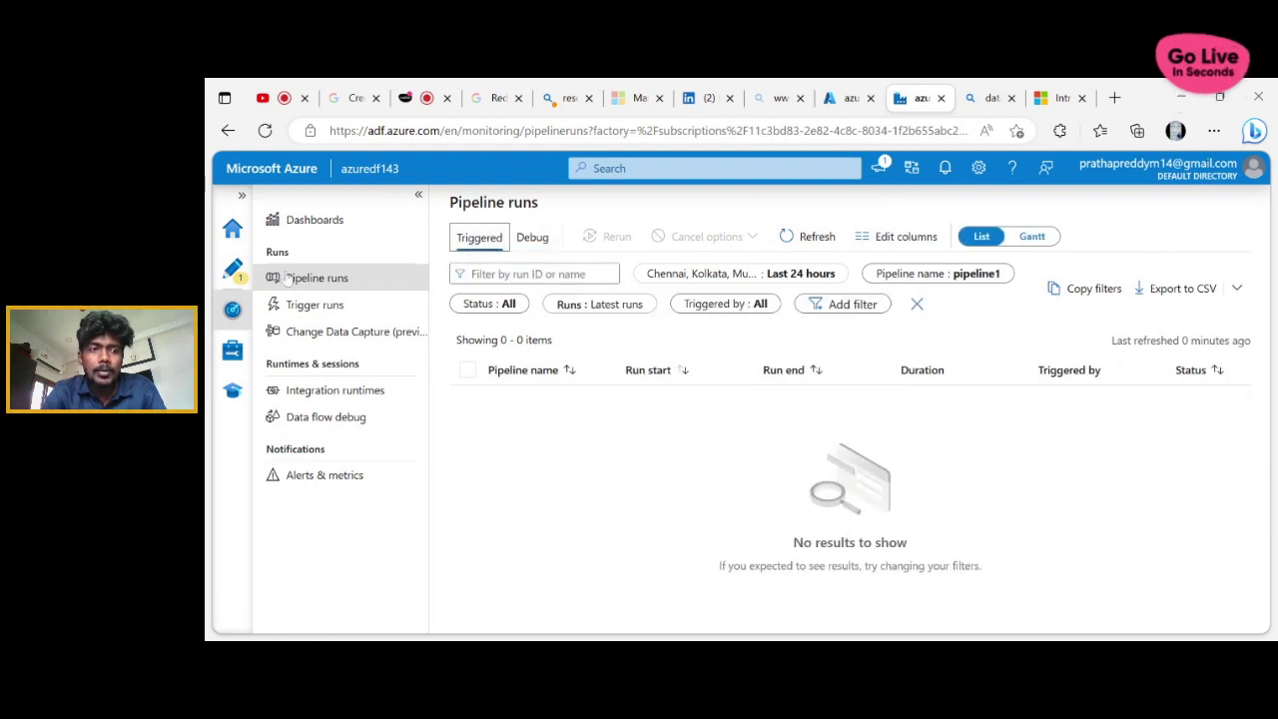
Step: Return to authoring pipeline1 and examine the schedule options of a new trigger without creating it
click(236, 274)
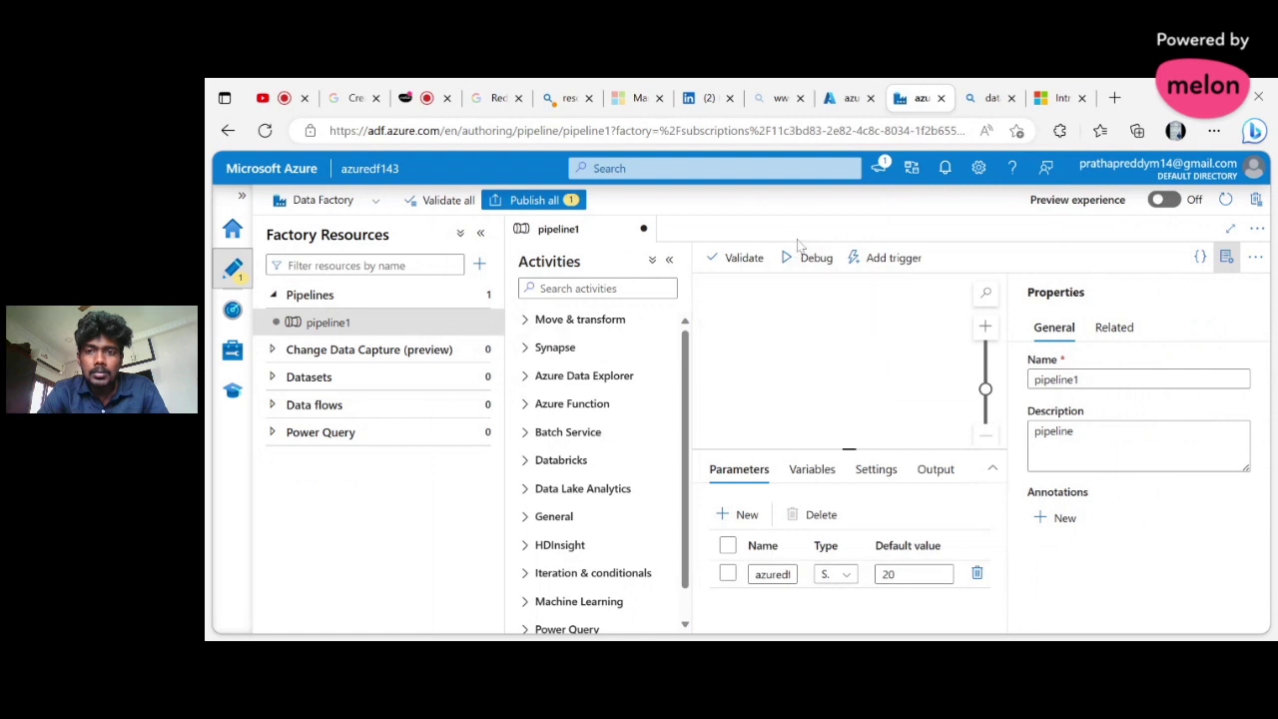
click(890, 259)
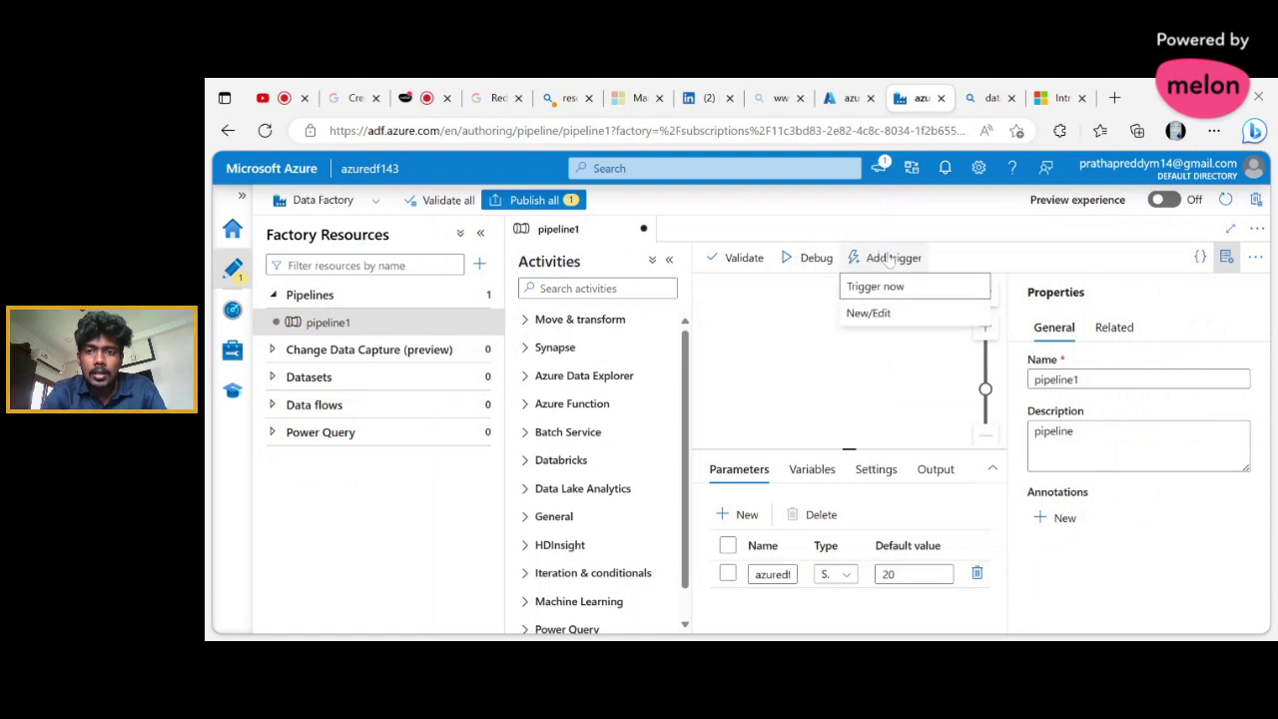
click(867, 312)
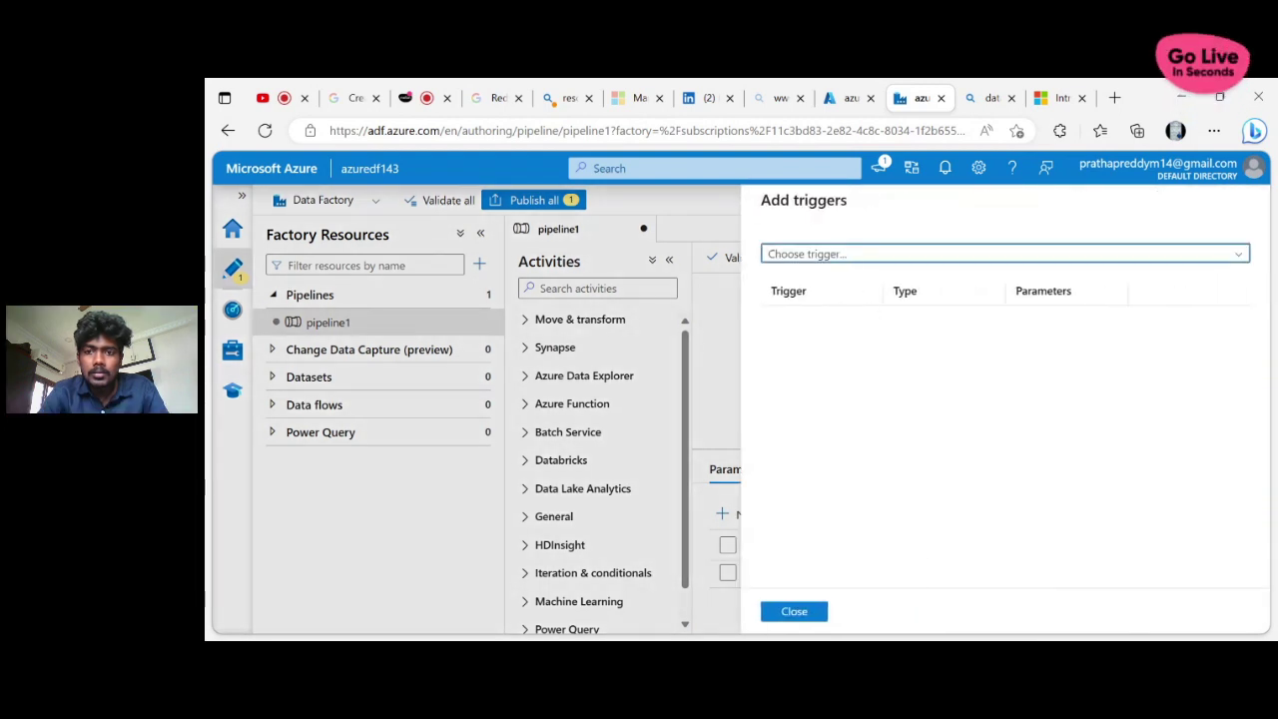
click(821, 255)
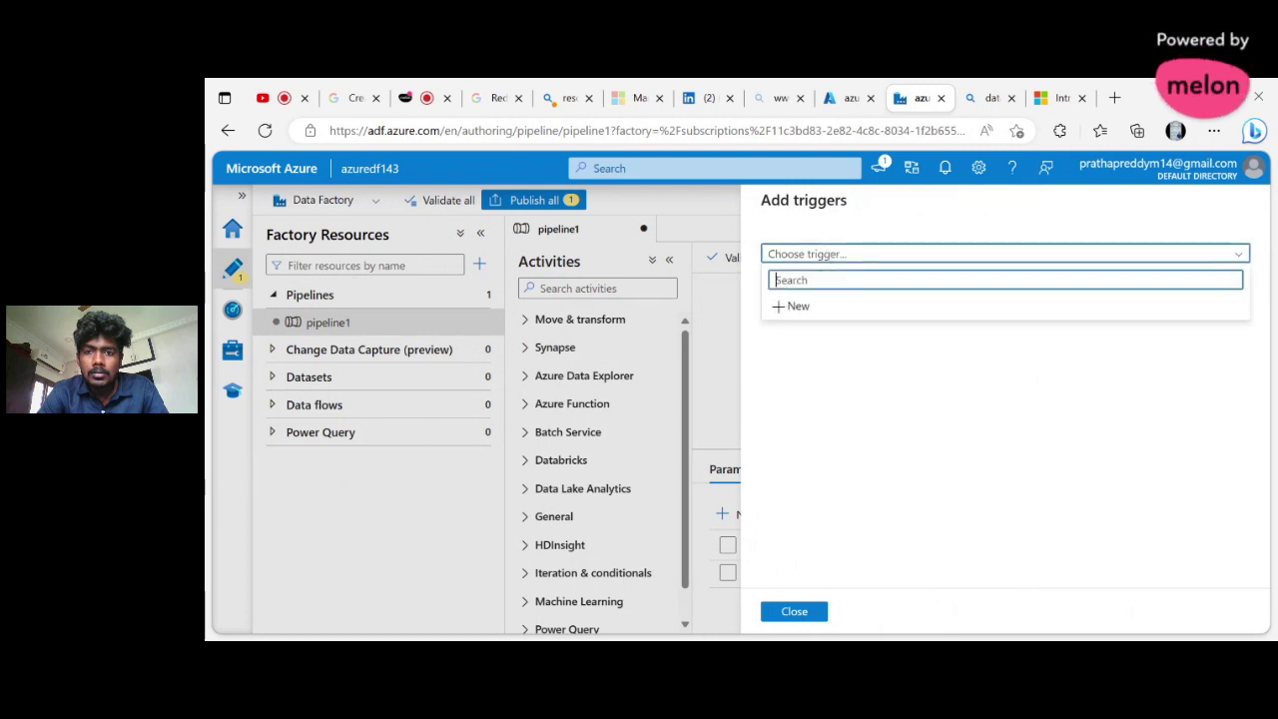
click(798, 306)
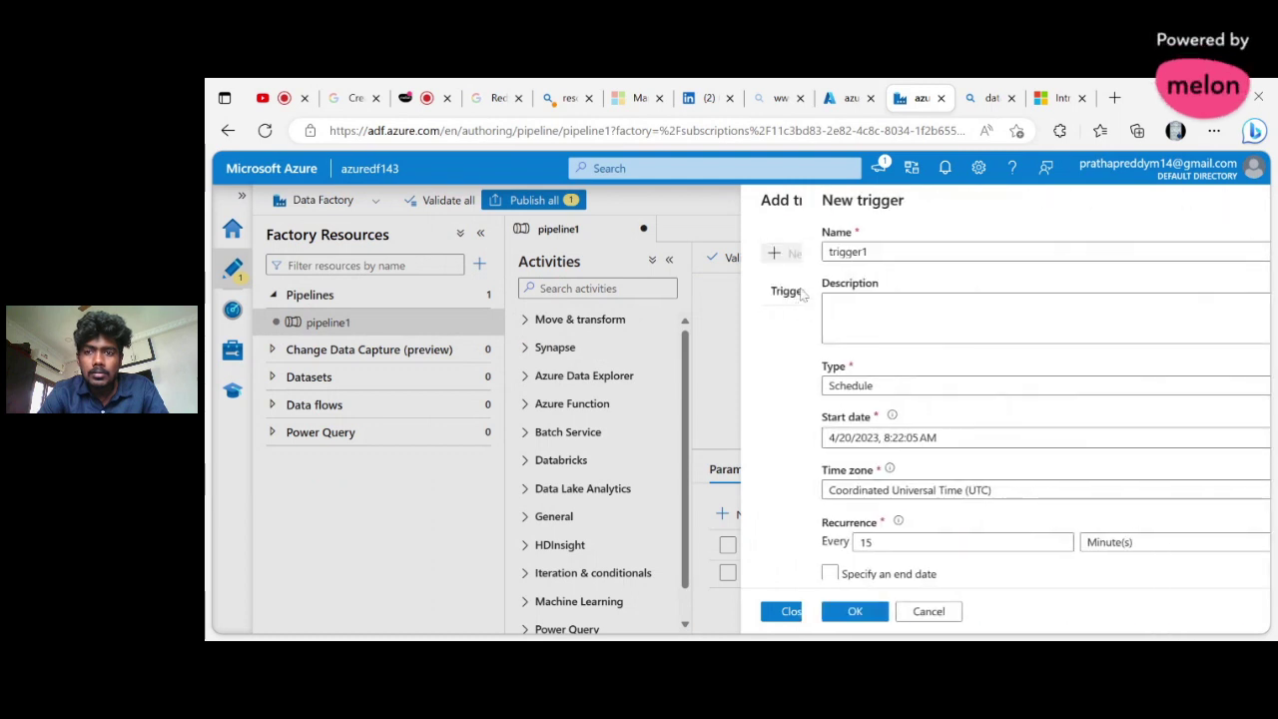
scroll(814, 300, down, 2)
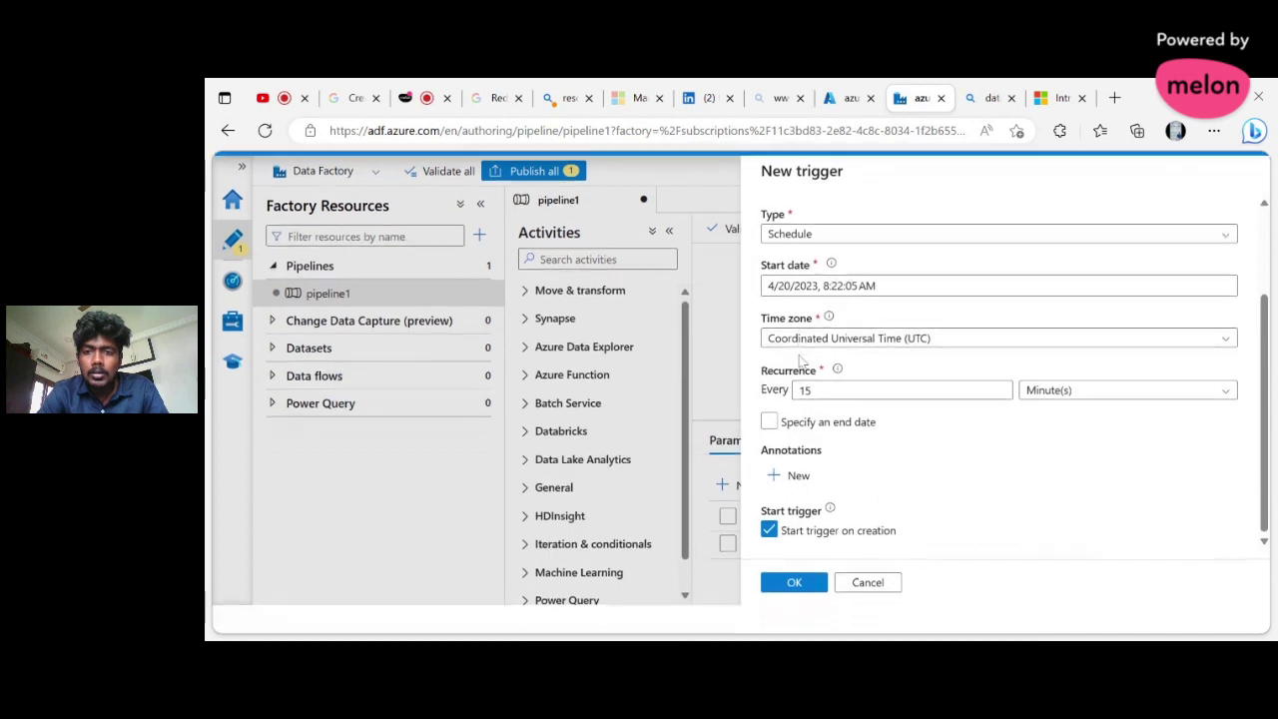
scroll(800, 361, up, 3)
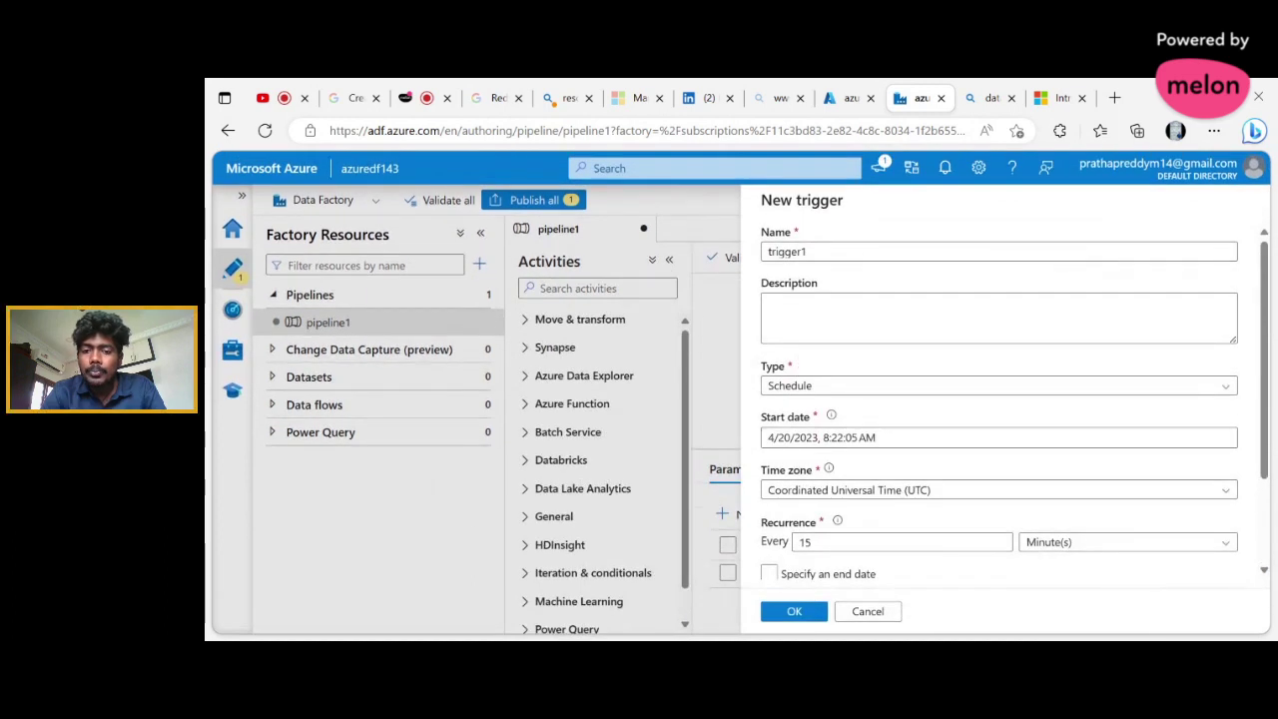
click(868, 611)
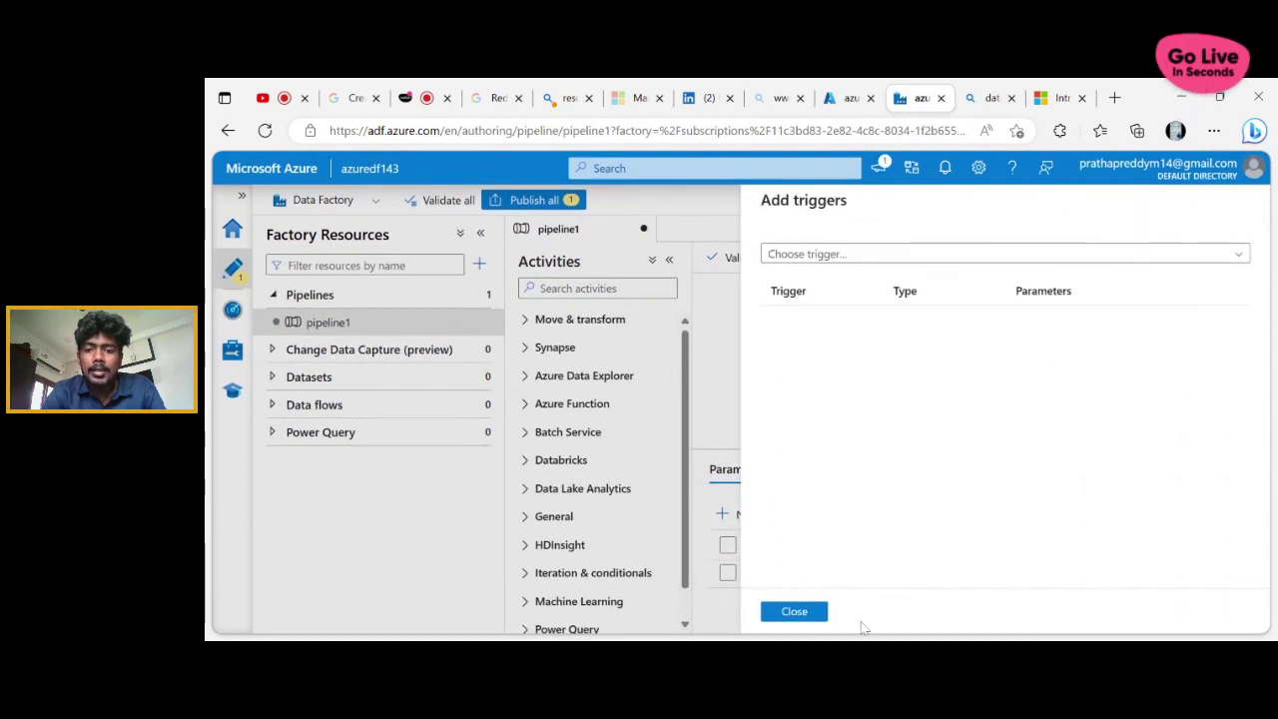
click(789, 609)
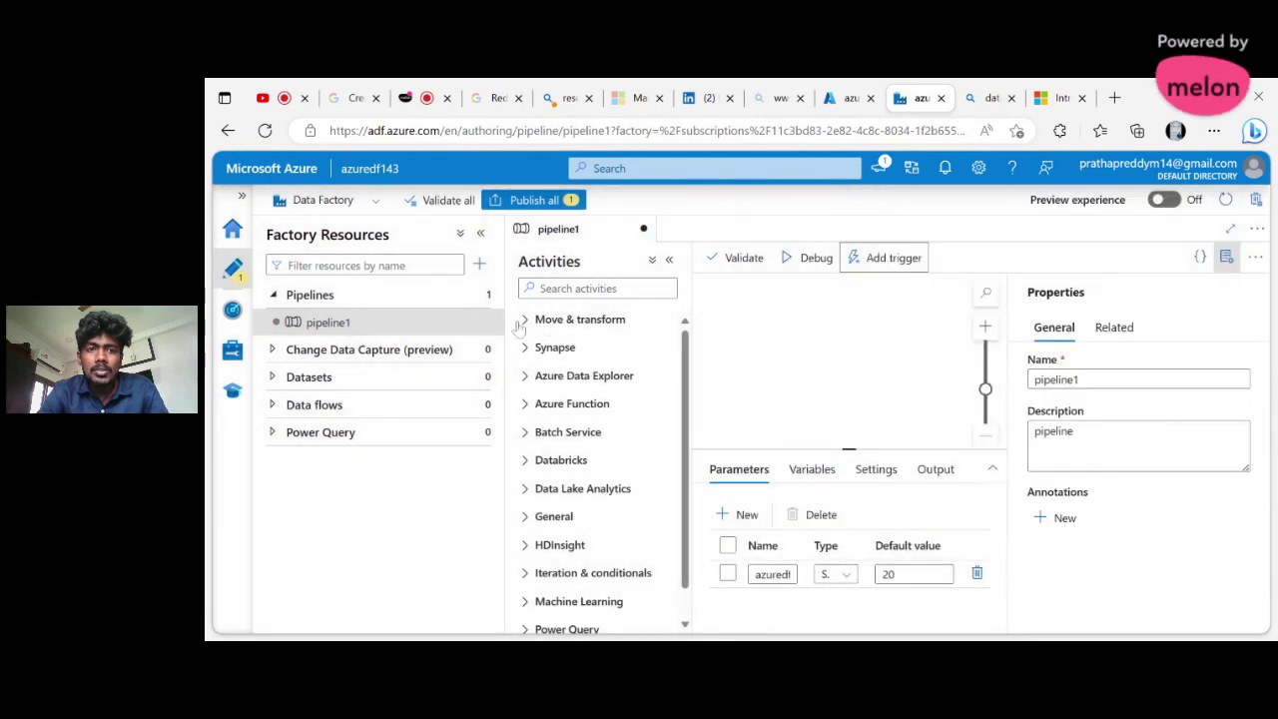
Step: Try to publish all pending changes and return to the data factory's home page
click(526, 201)
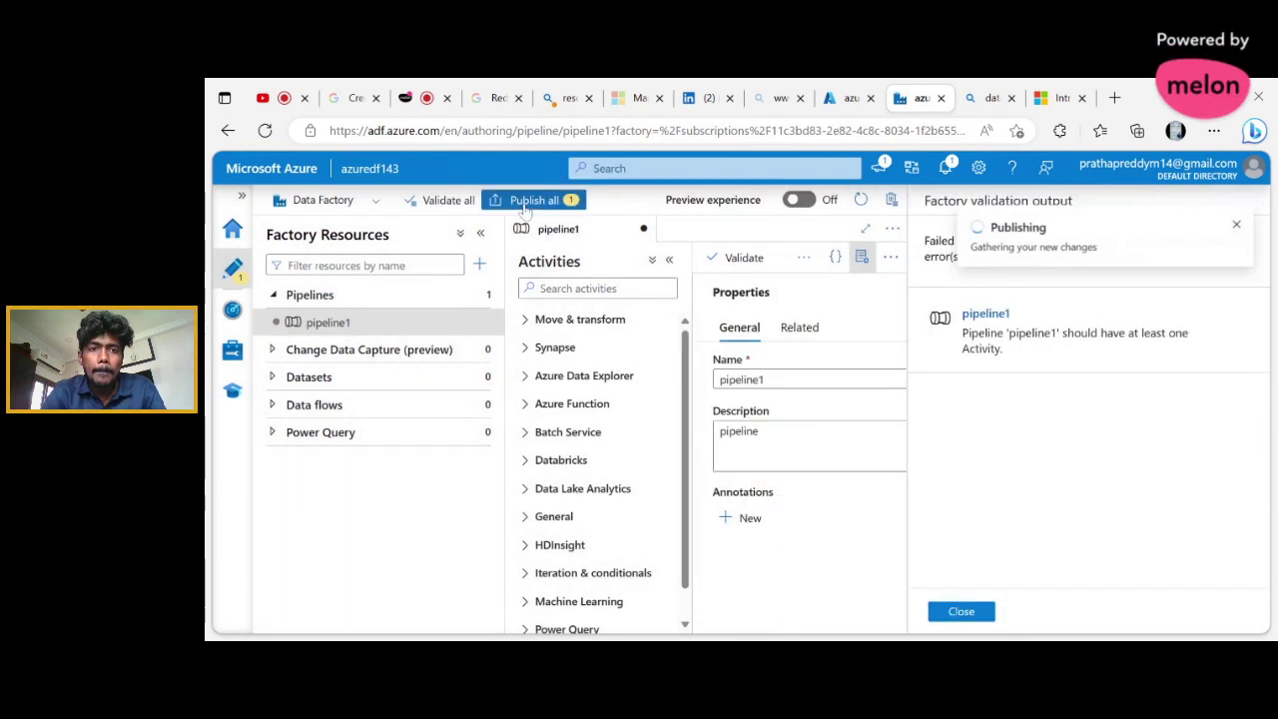
click(1237, 227)
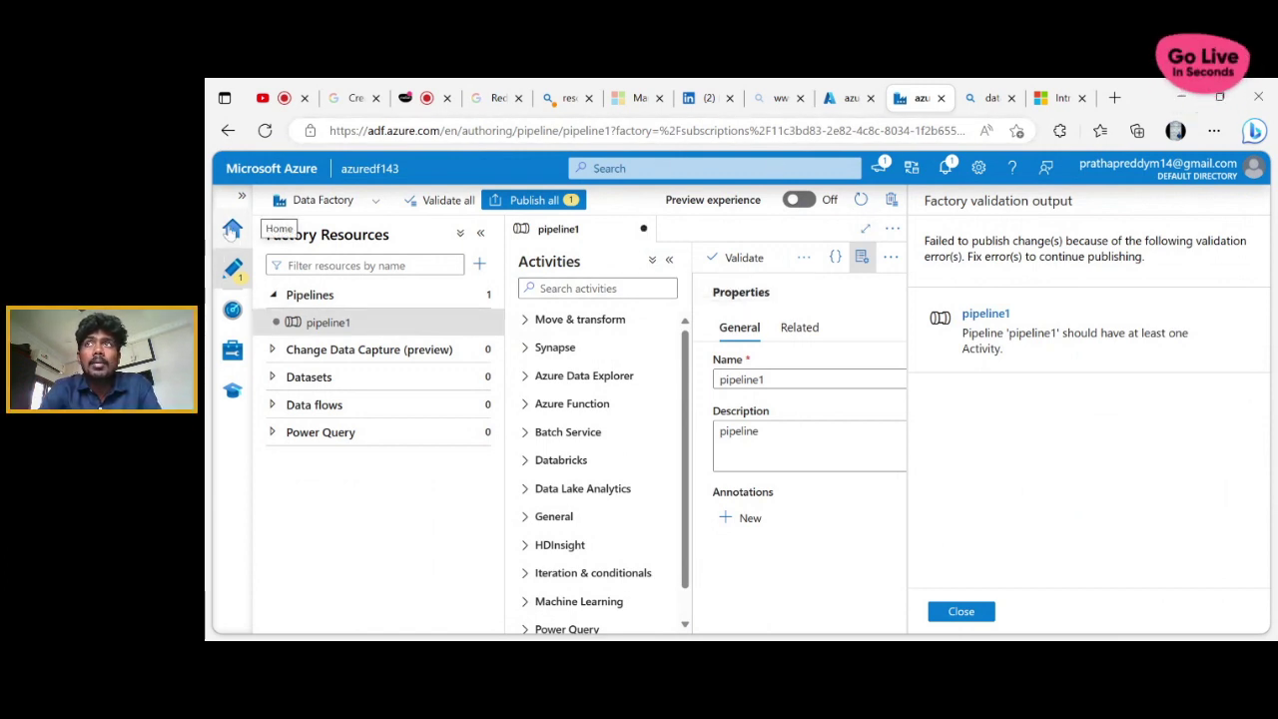
click(232, 228)
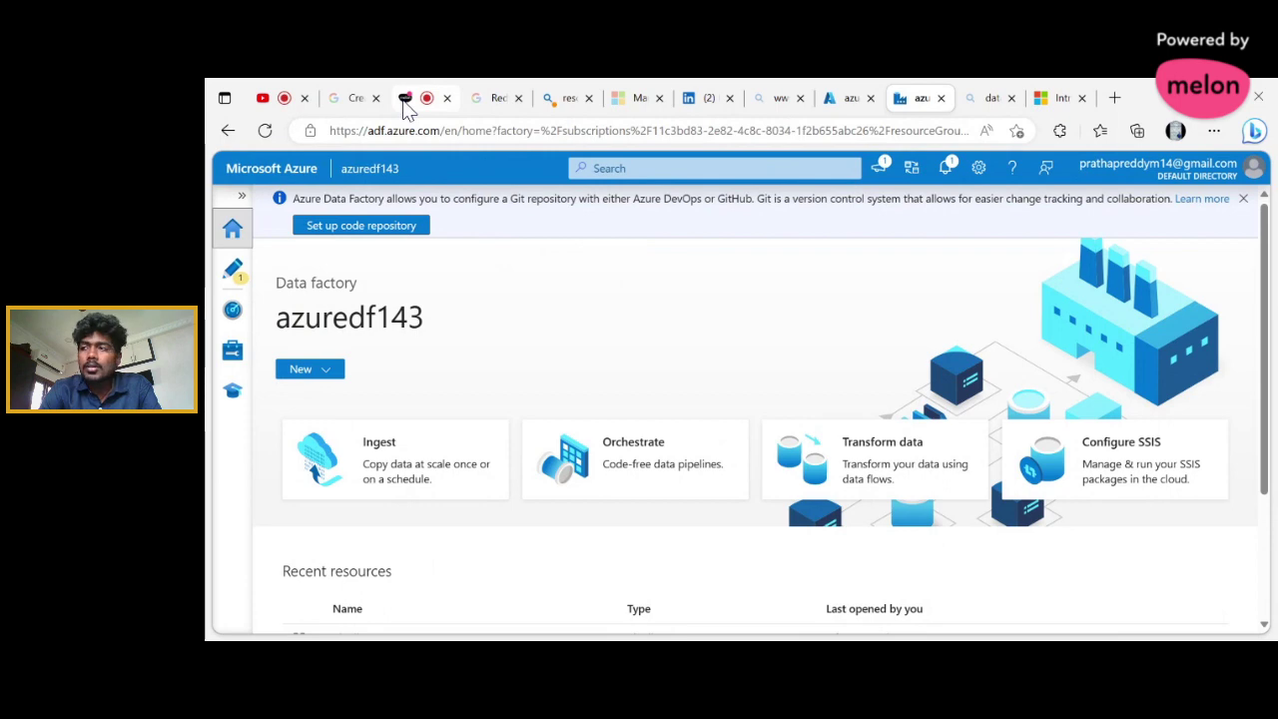
Step: Switch to the Melon studio, choose the full-screen share layout with the camera in the corner, and ask to stop the recording
click(268, 92)
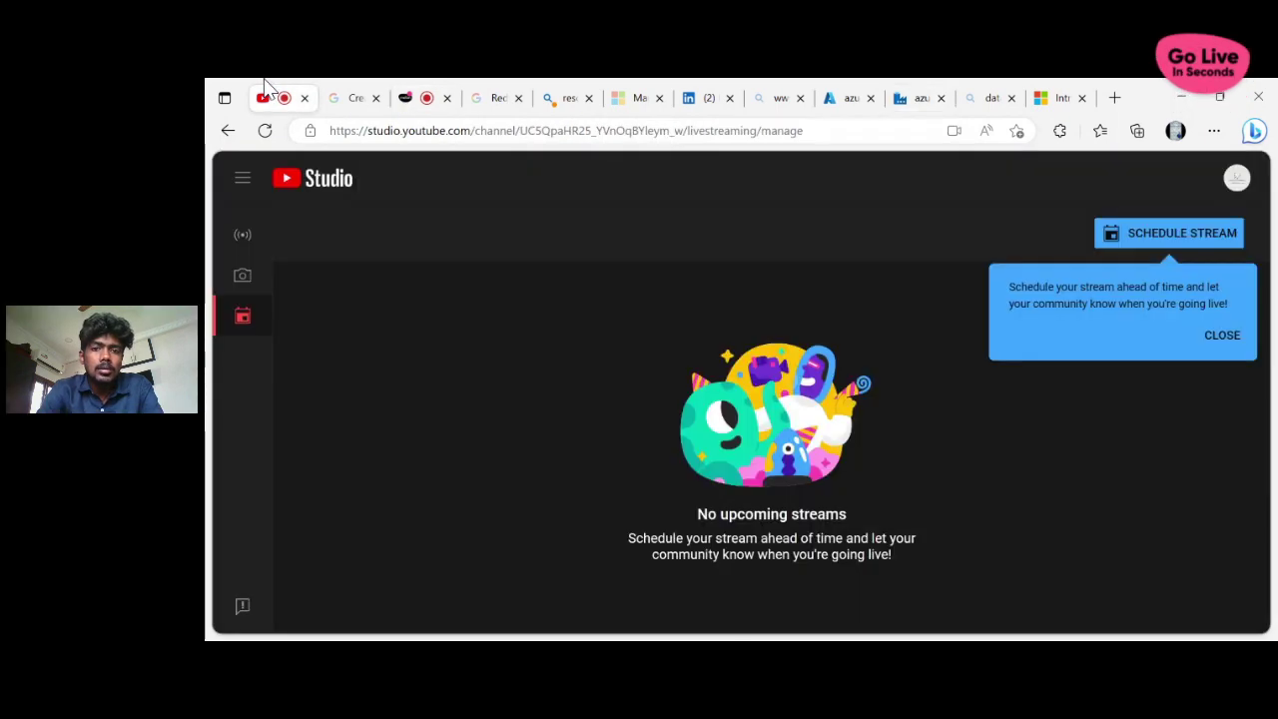
click(420, 97)
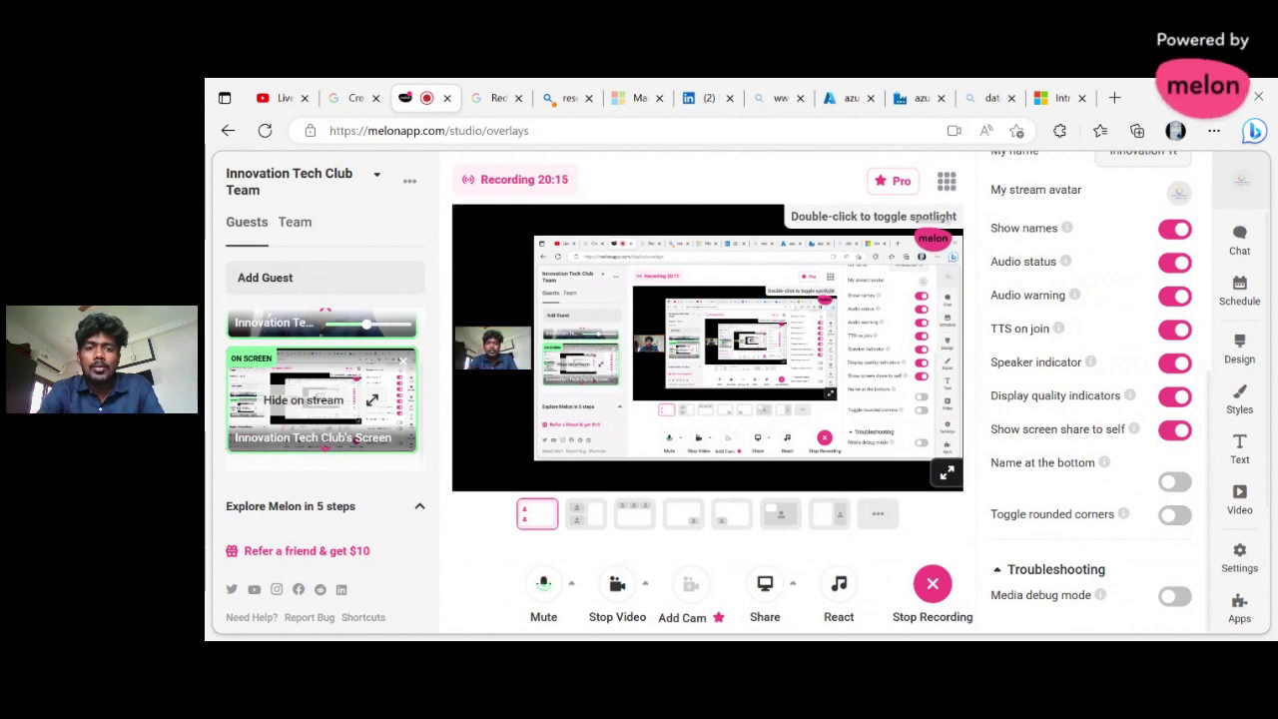
click(597, 519)
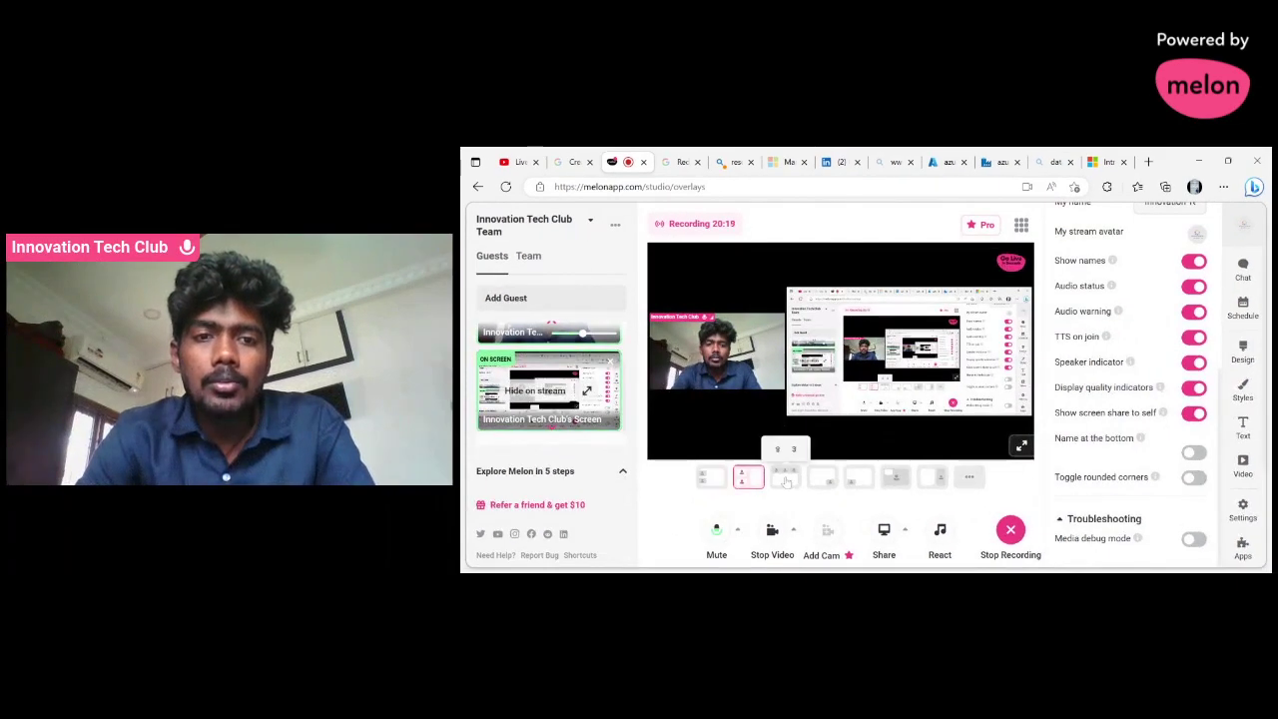
click(799, 471)
click(581, 578)
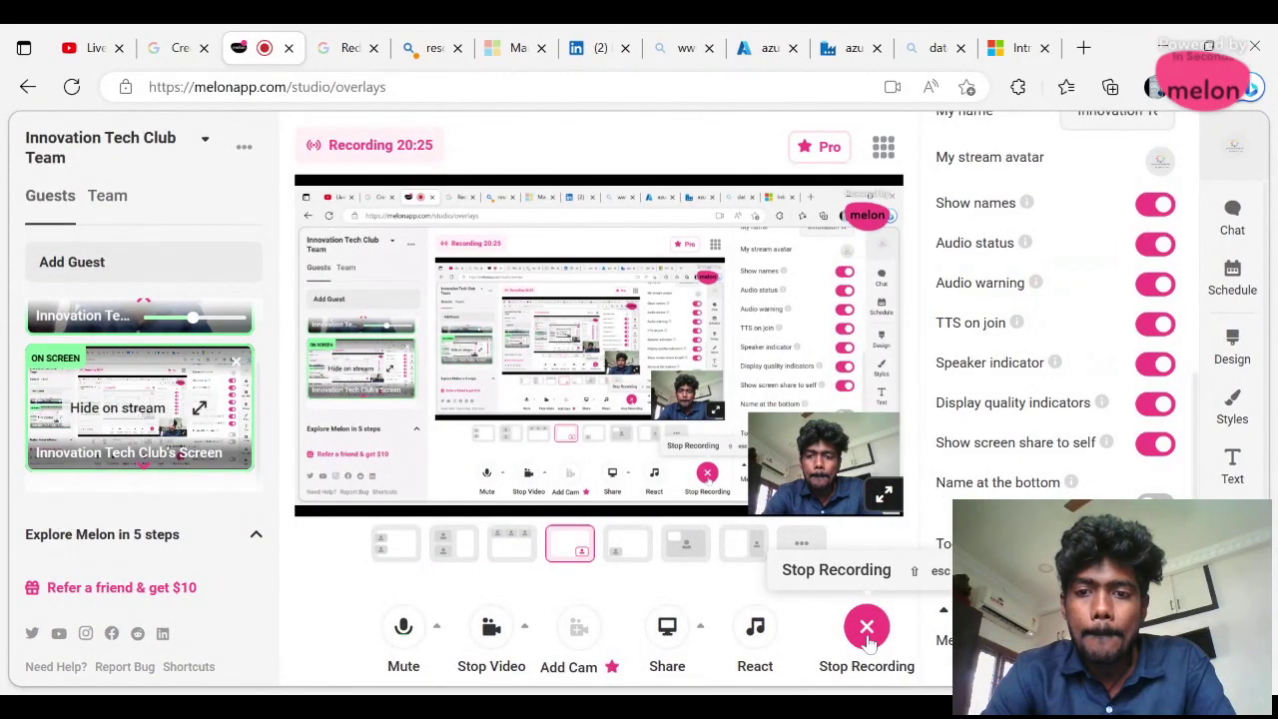
click(867, 639)
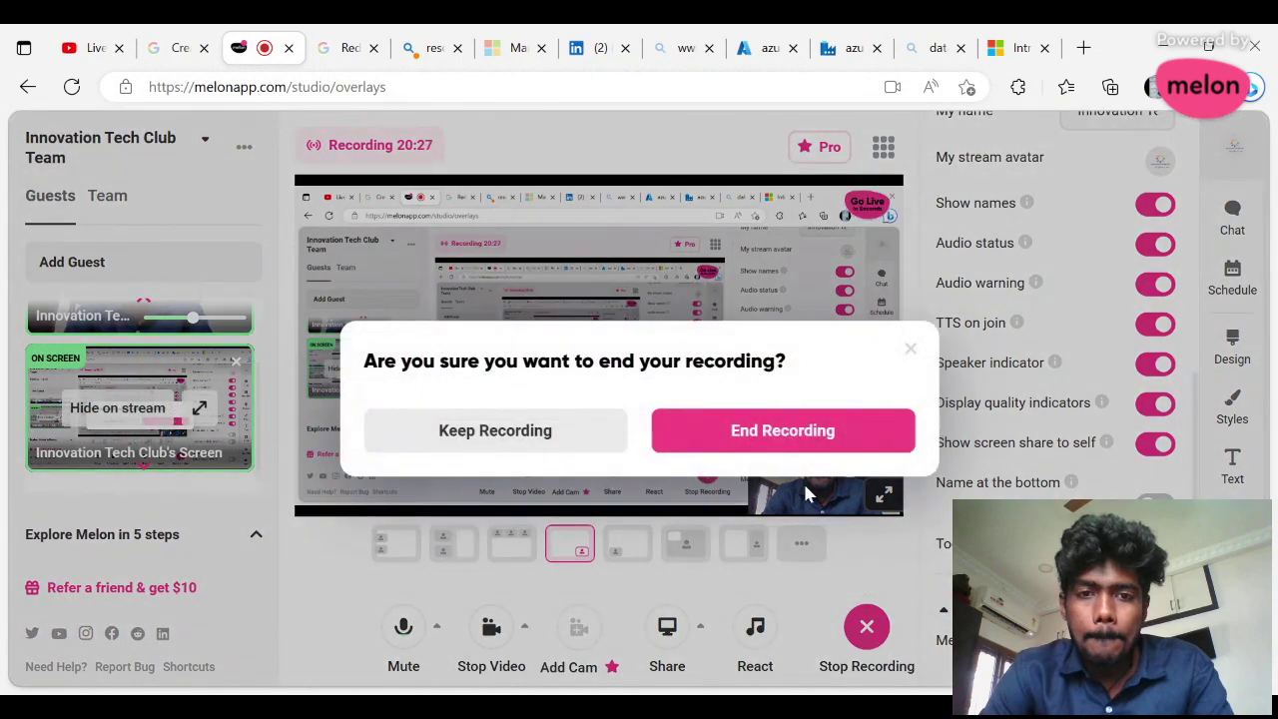